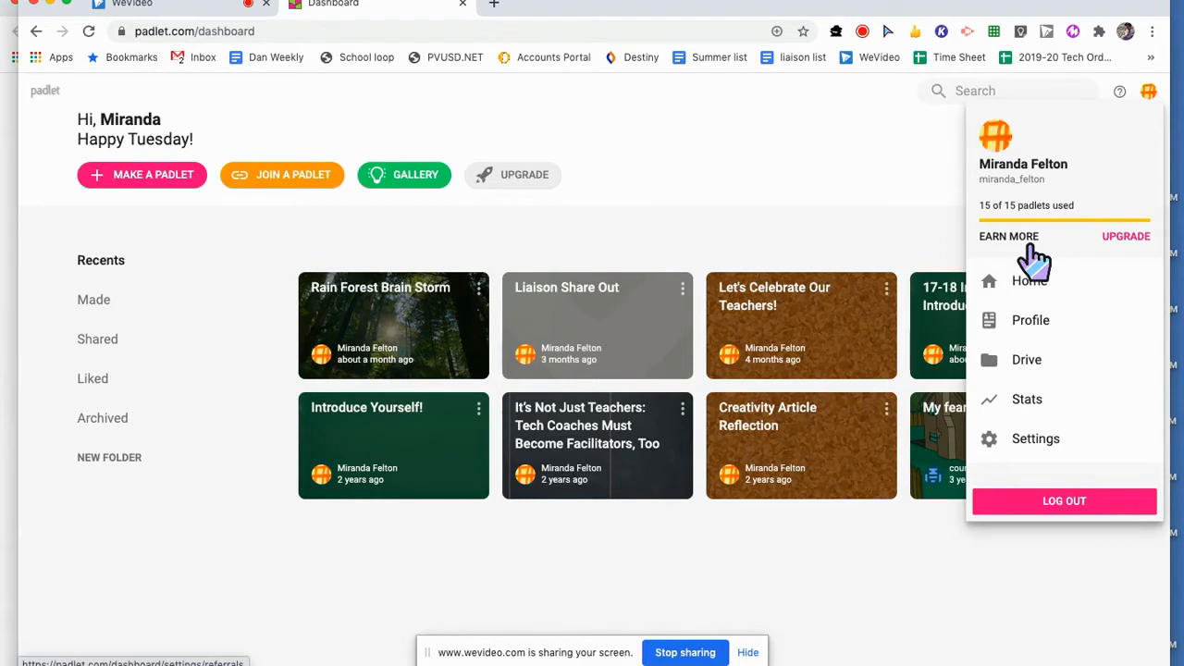
- Log out of the current account and go to the padlet.com home page
click(1069, 514)
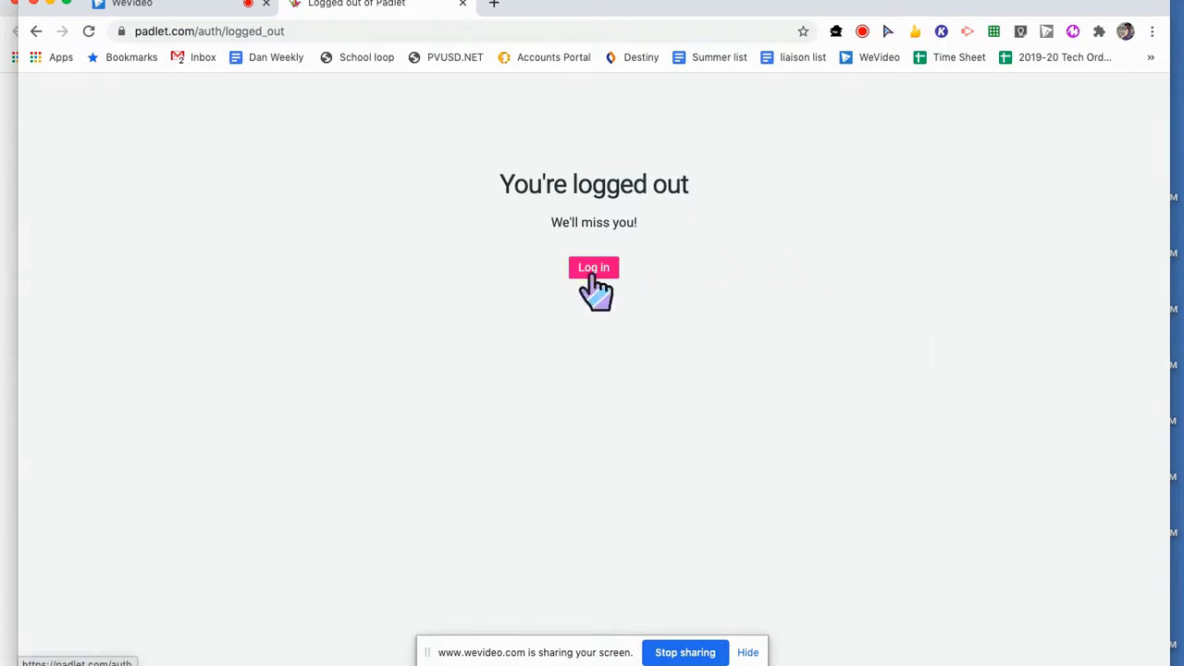
click(257, 32)
text(pad)
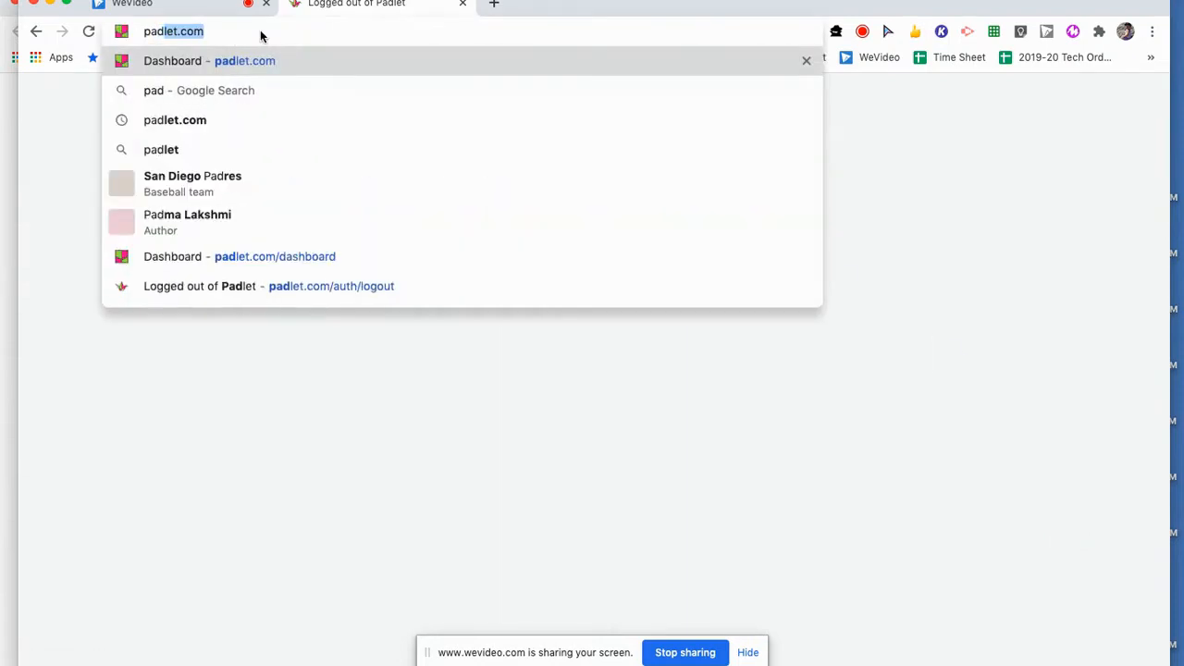
key(Return)
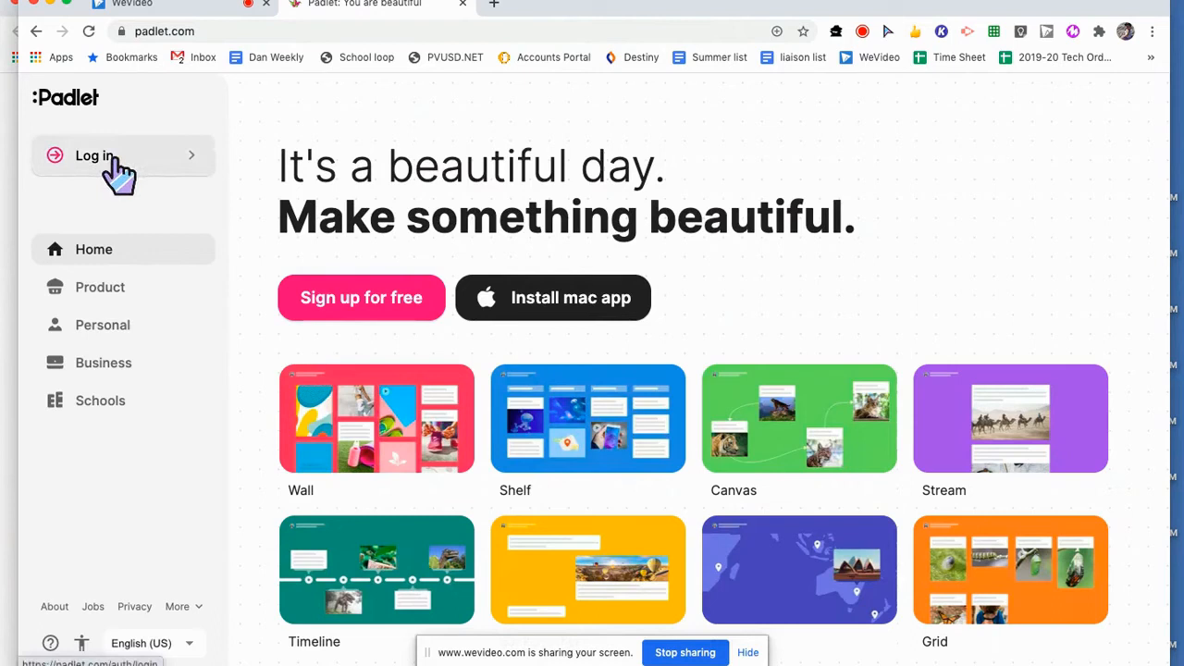
- Log in with Google using the first listed account, and open the account menu on the dashboard
click(179, 175)
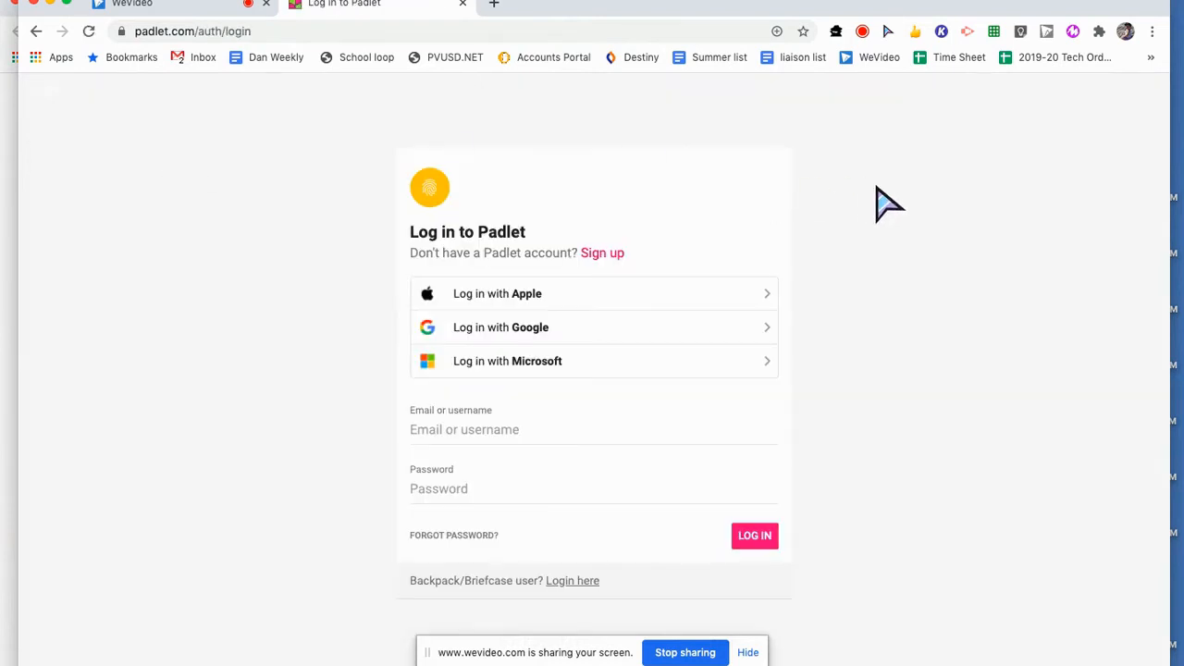
click(587, 335)
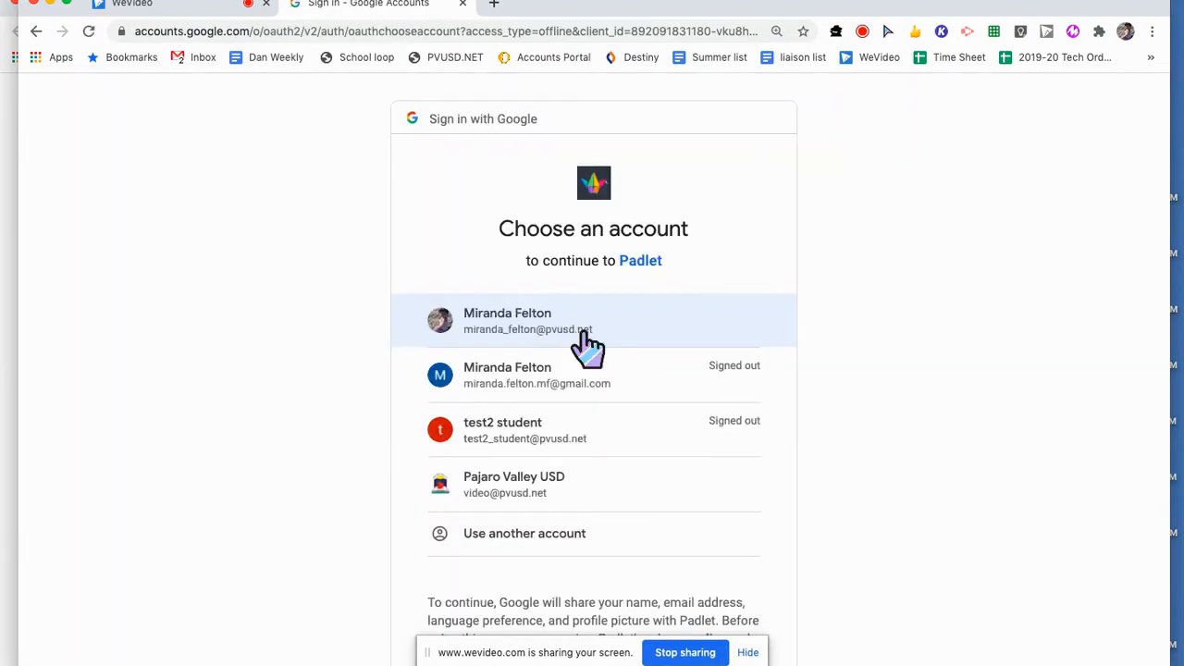
click(583, 333)
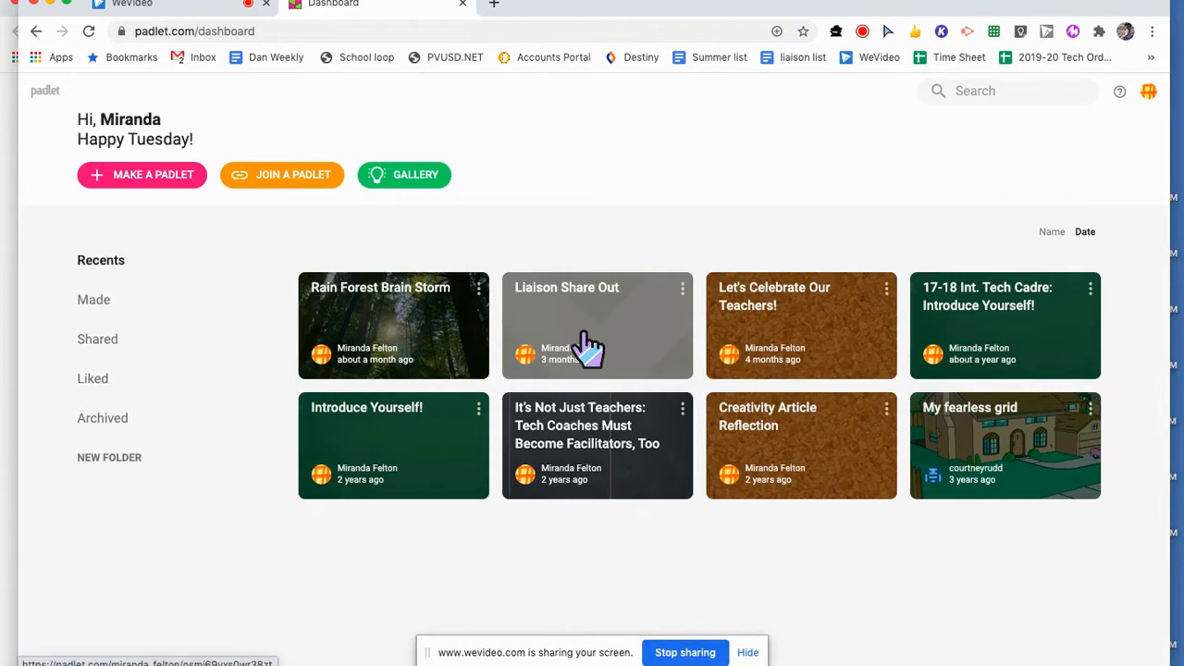
click(1148, 91)
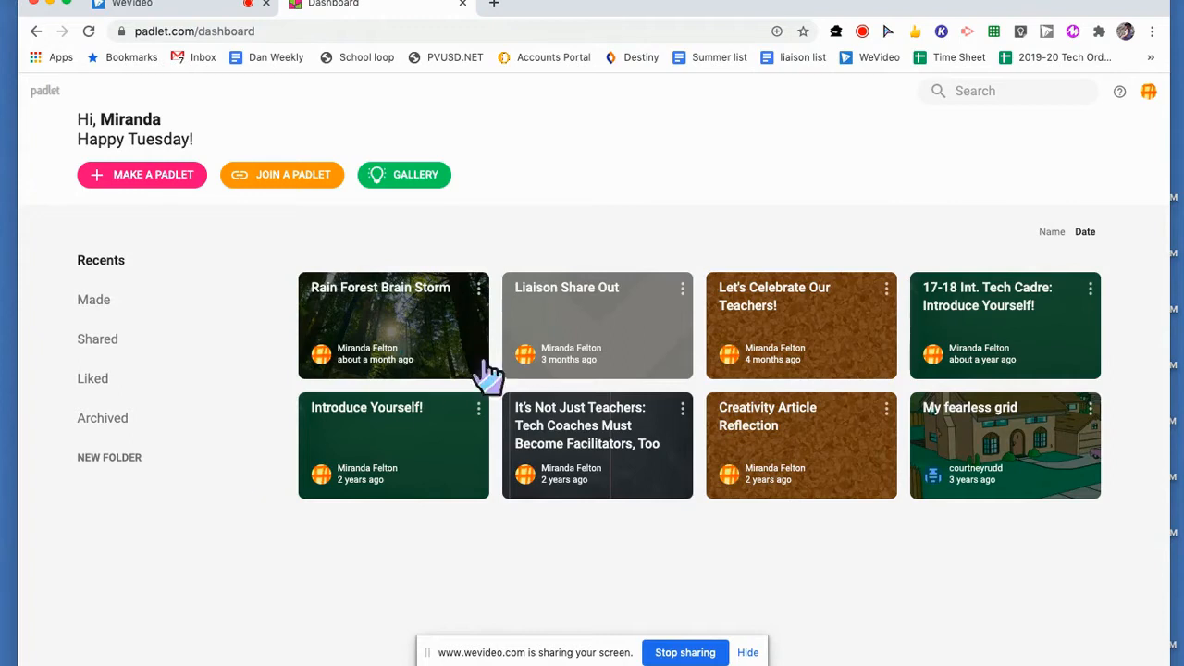
- Open the "Let's Celebrate Our Teachers!" padlet and look through its posts
click(804, 335)
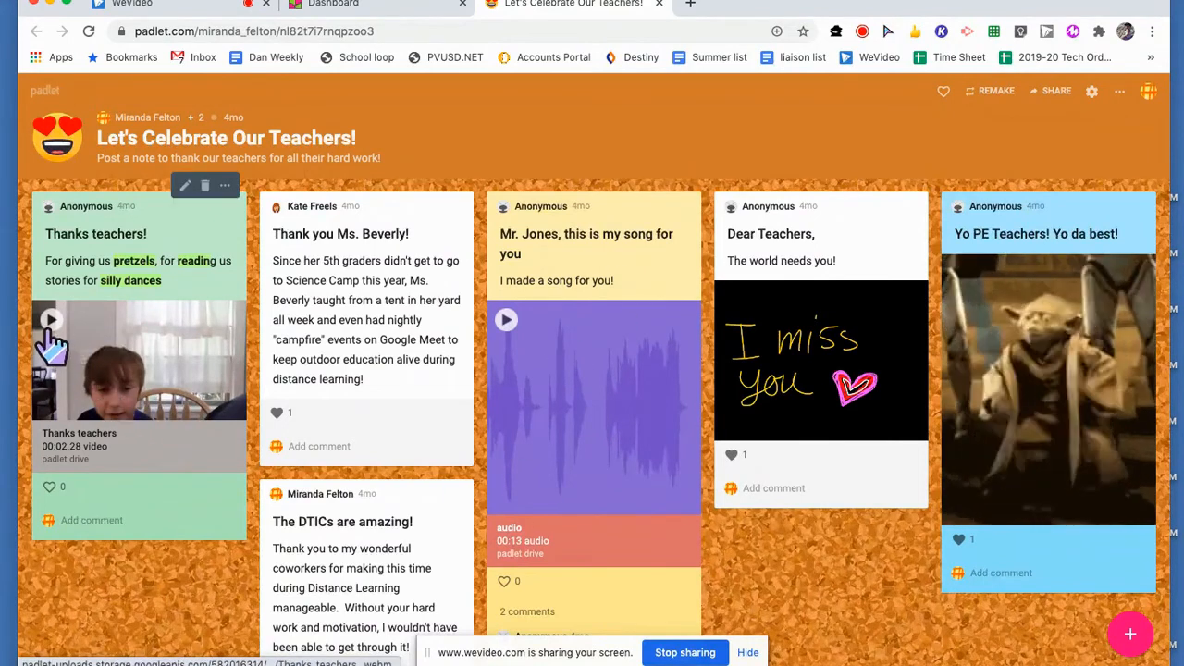
scroll(337, 352, down, 2)
scroll(336, 352, up, 2)
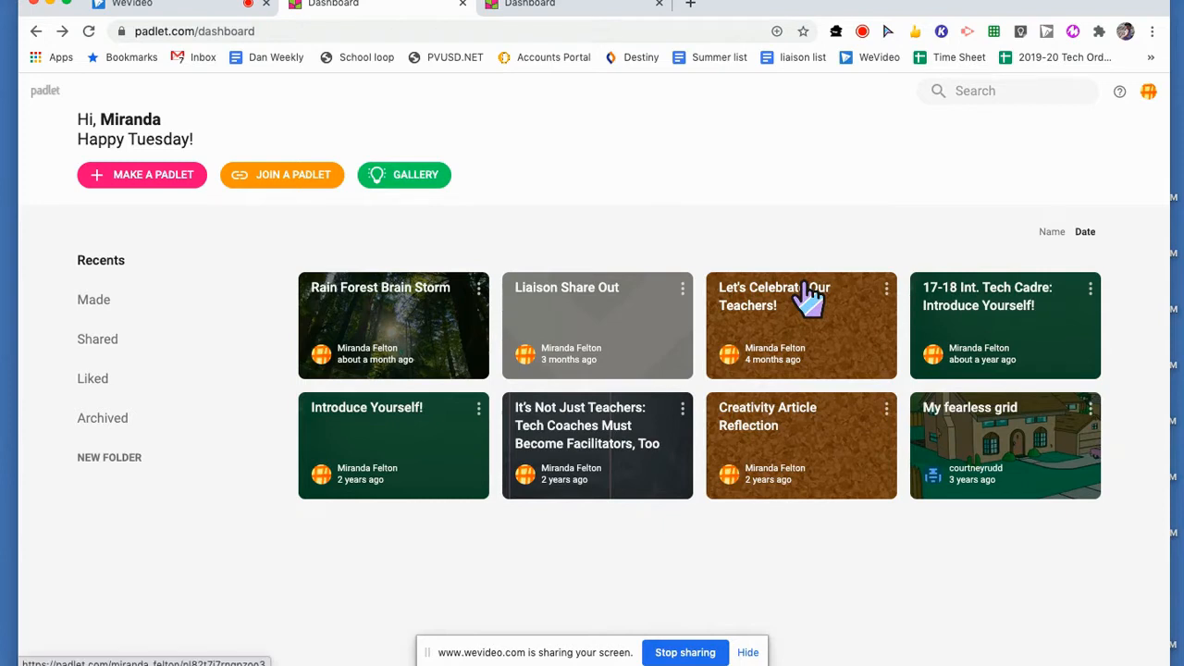
- Review the blank layouts for a new padlet and create one with the Wall layout
click(152, 194)
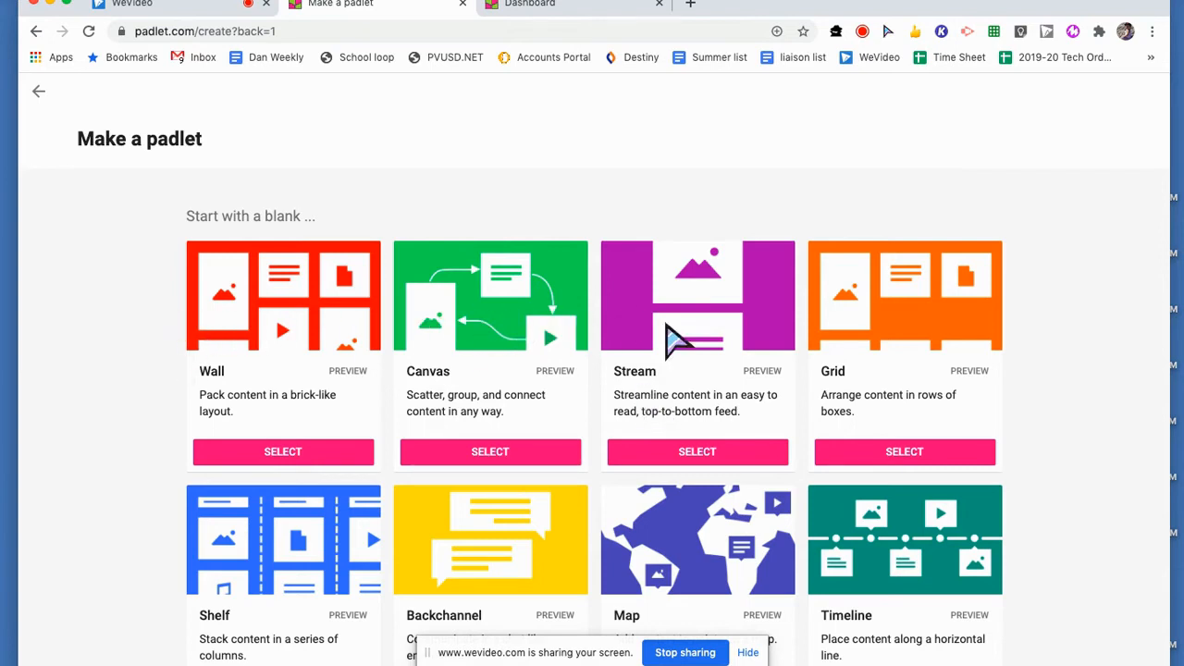
scroll(1134, 368, down, 3)
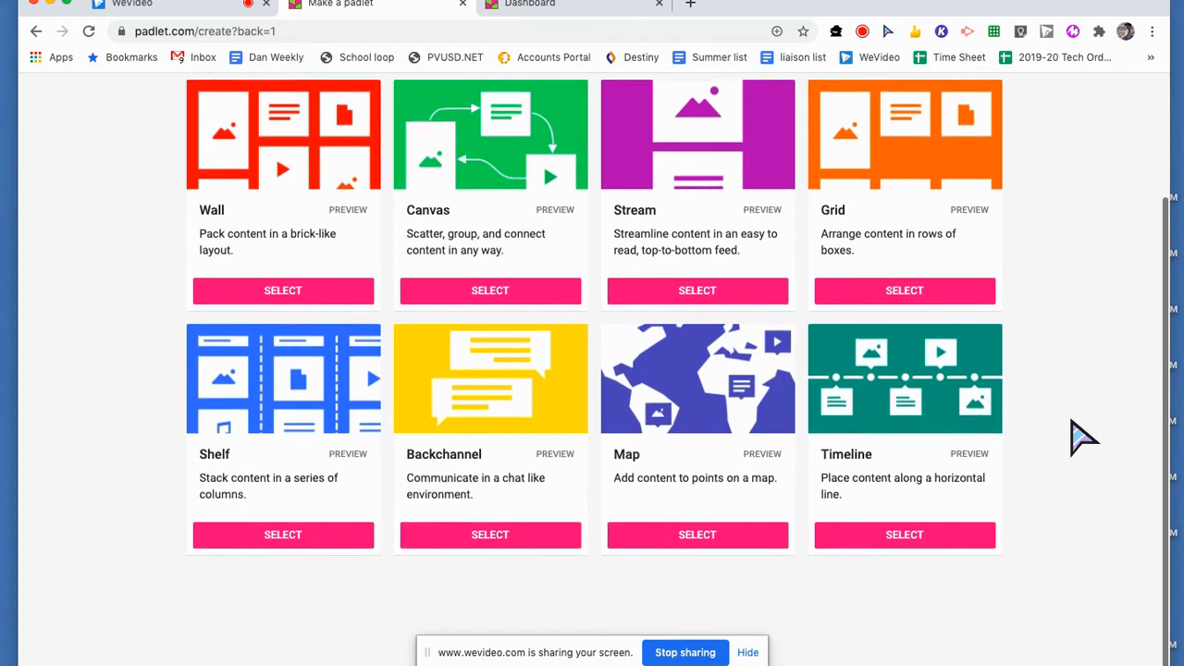
scroll(1072, 422, up, 3)
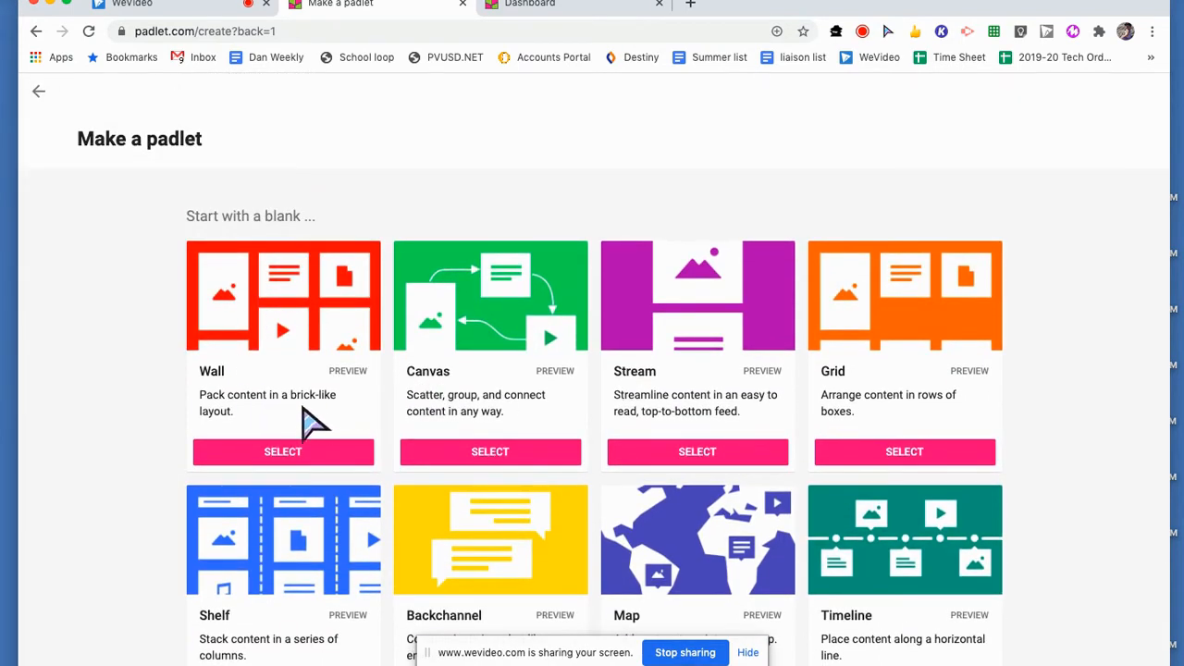
click(283, 456)
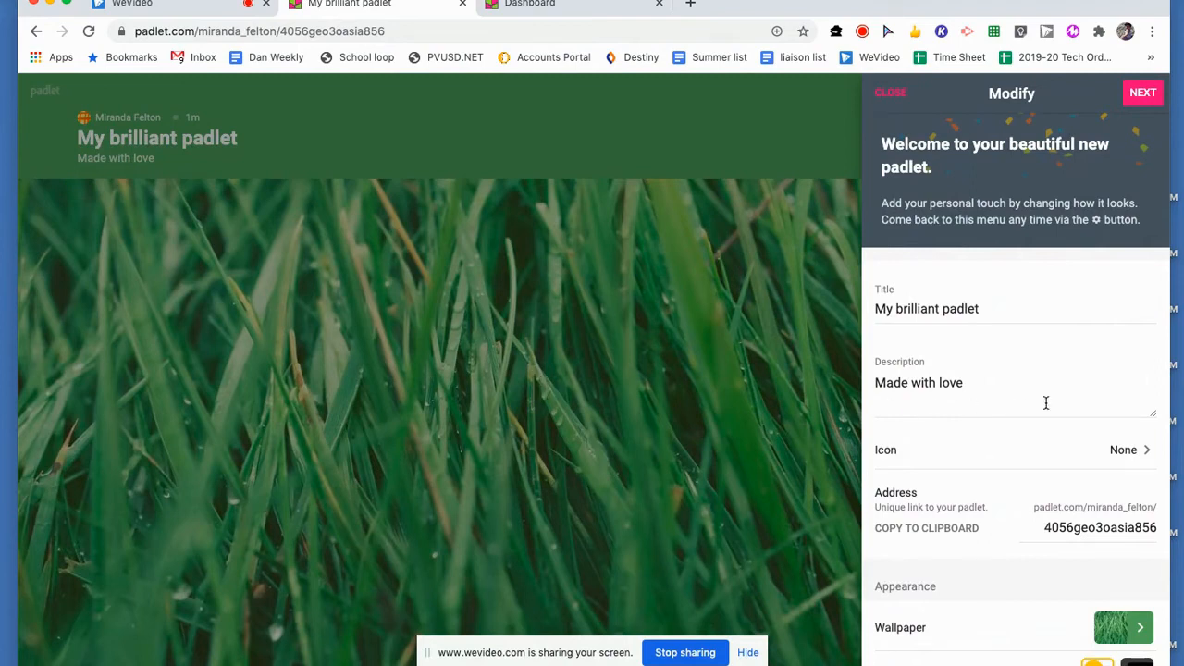
- Set the new padlet's wallpaper to the golden yellow solid color, keeping the unsaved changes, and return to the Modify settings
scroll(1046, 403, down, 4)
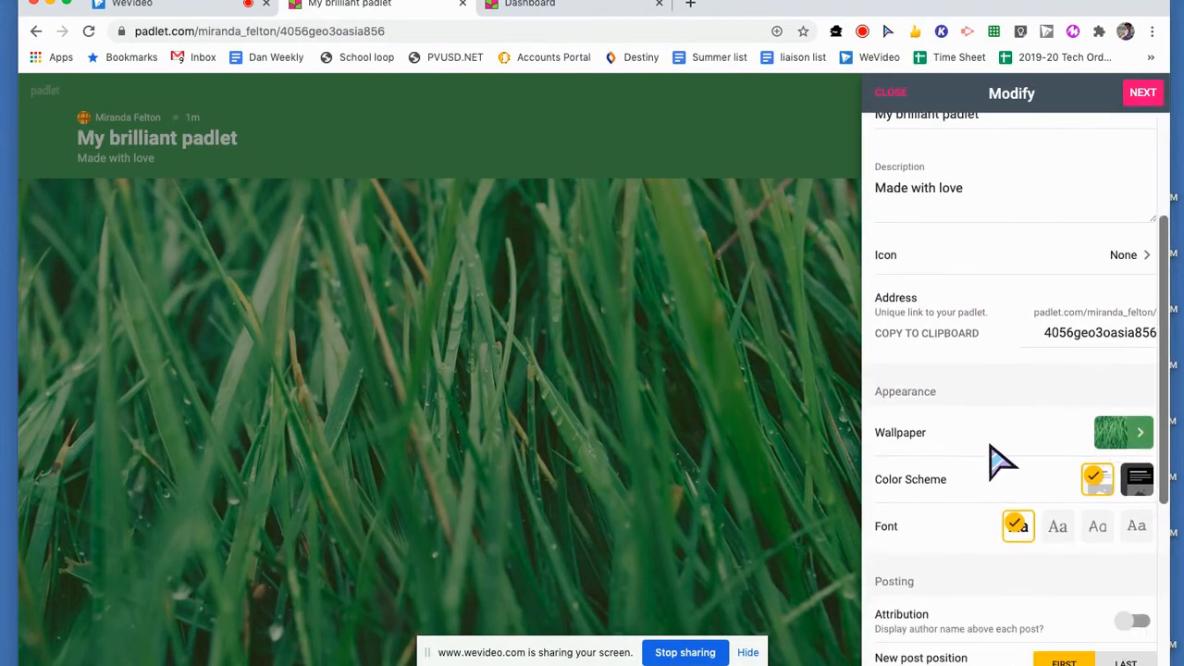
scroll(999, 434, up, 3)
scroll(999, 434, down, 4)
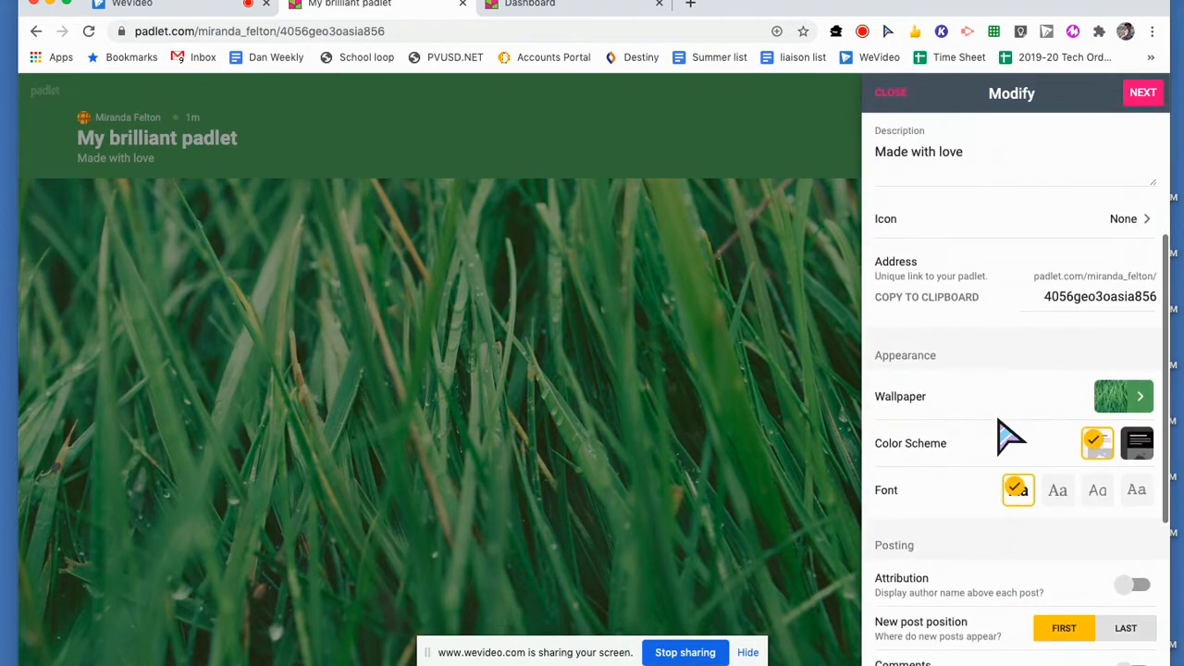
click(1141, 405)
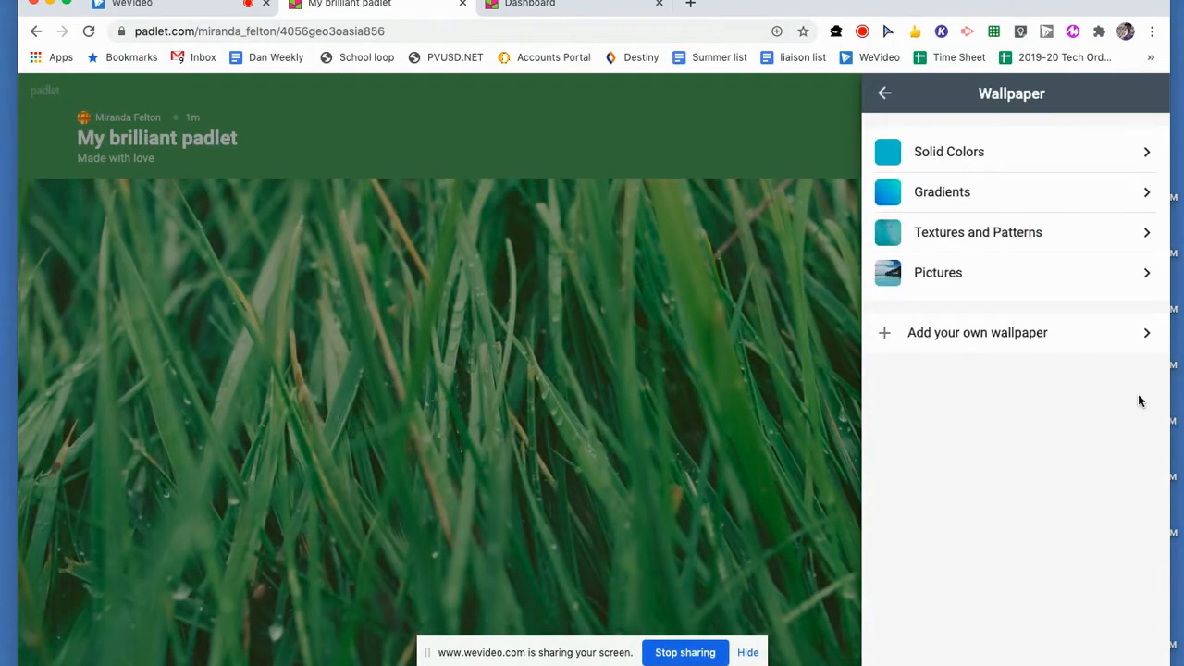
click(1064, 153)
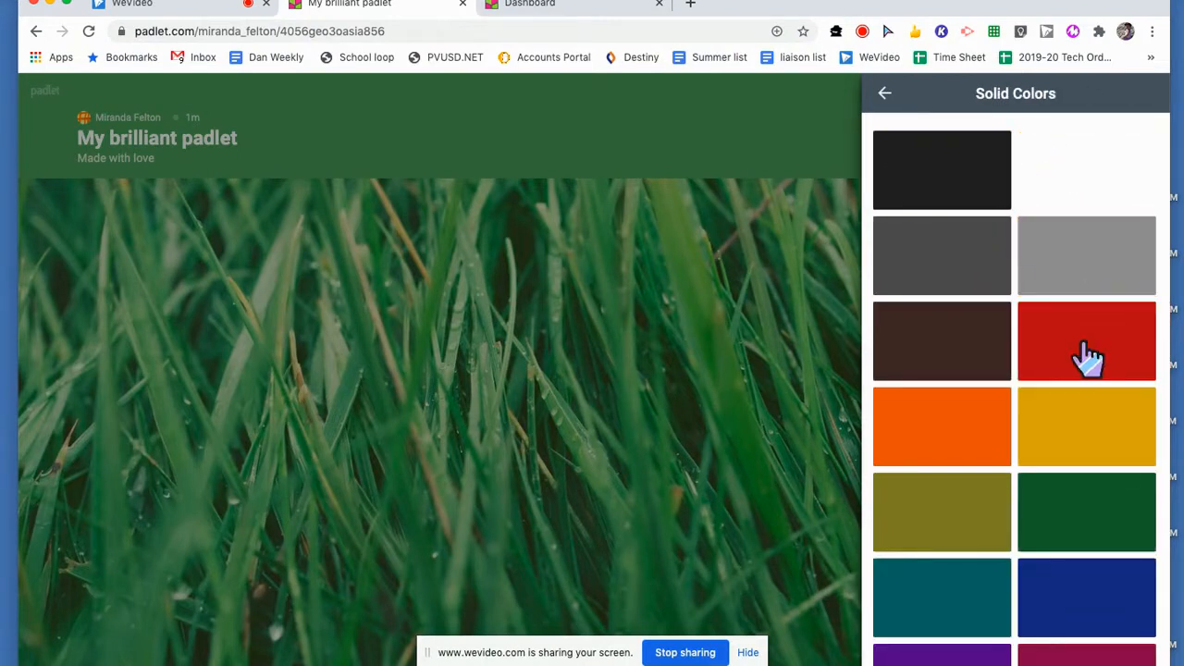
click(1077, 441)
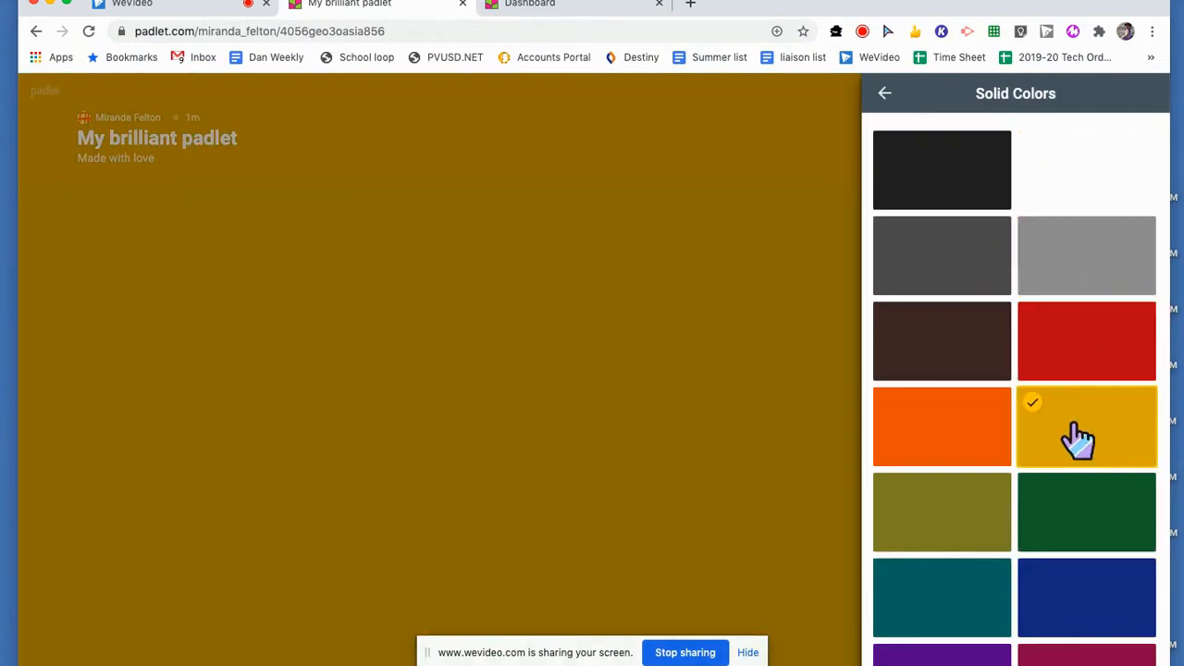
click(690, 342)
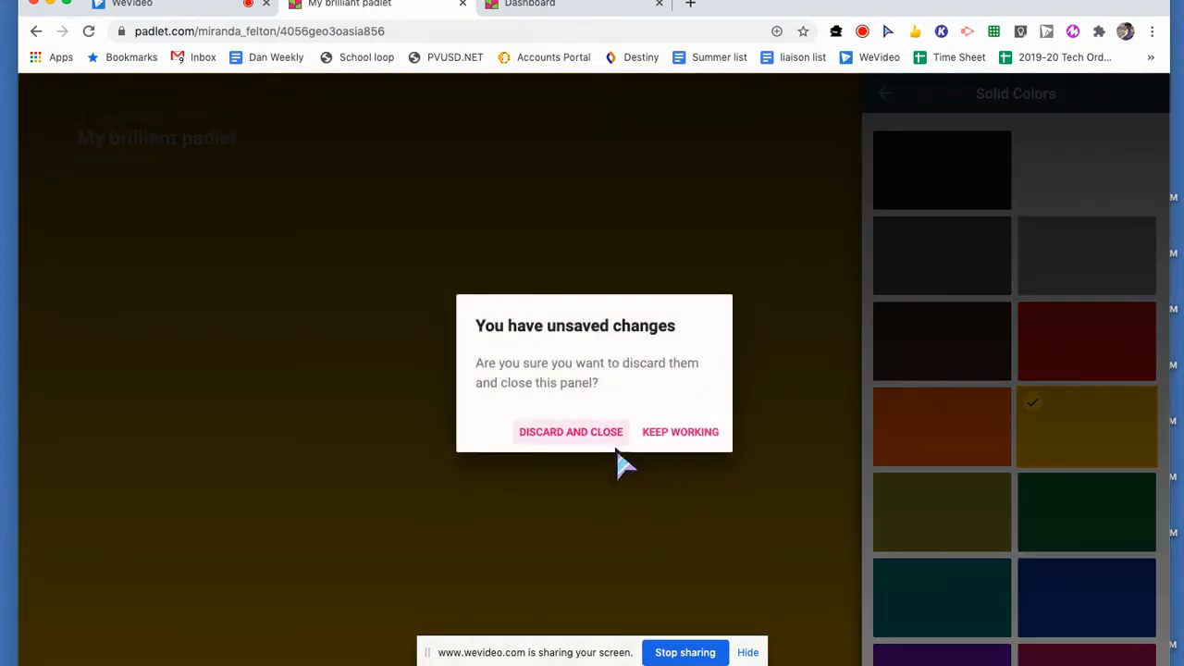
click(672, 434)
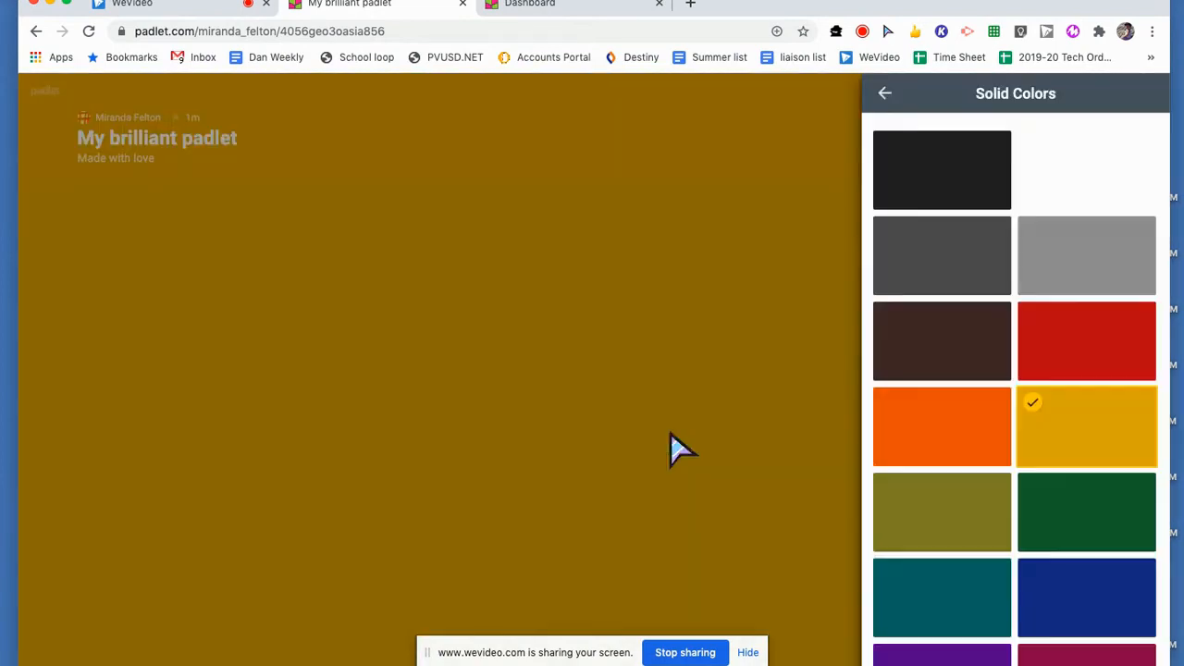
click(884, 96)
click(884, 96)
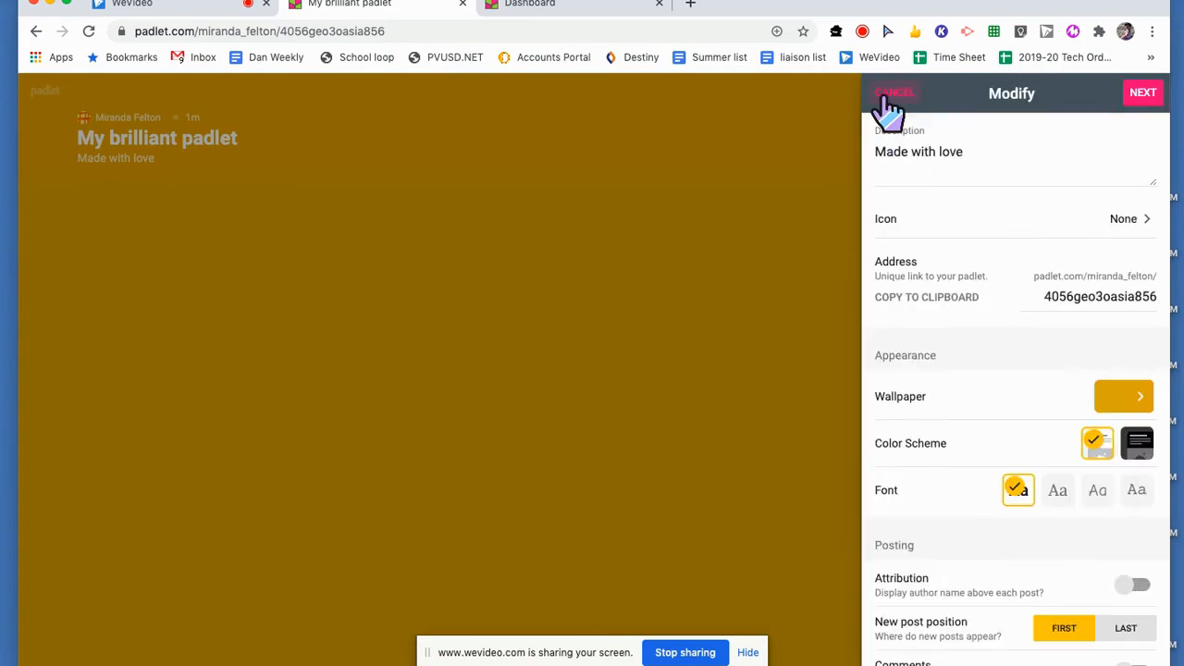
- Replace the padlet's title with "Rainforest"
scroll(1004, 323, up, 5)
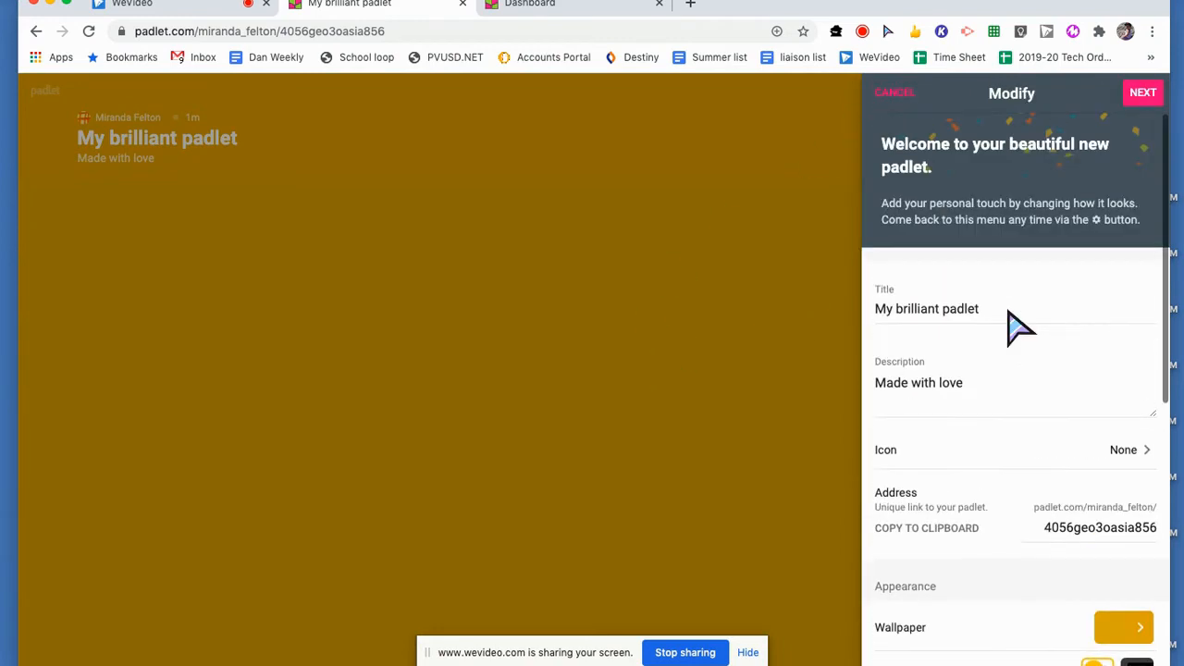
triple_click(927, 308)
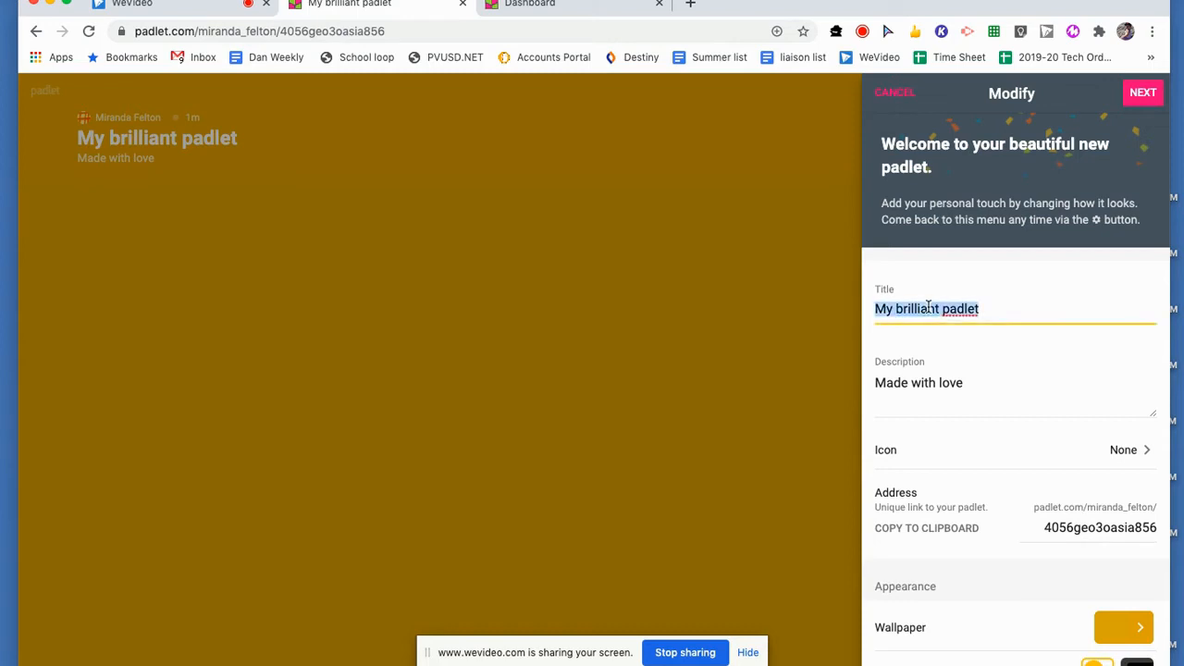
text(Rainforest)
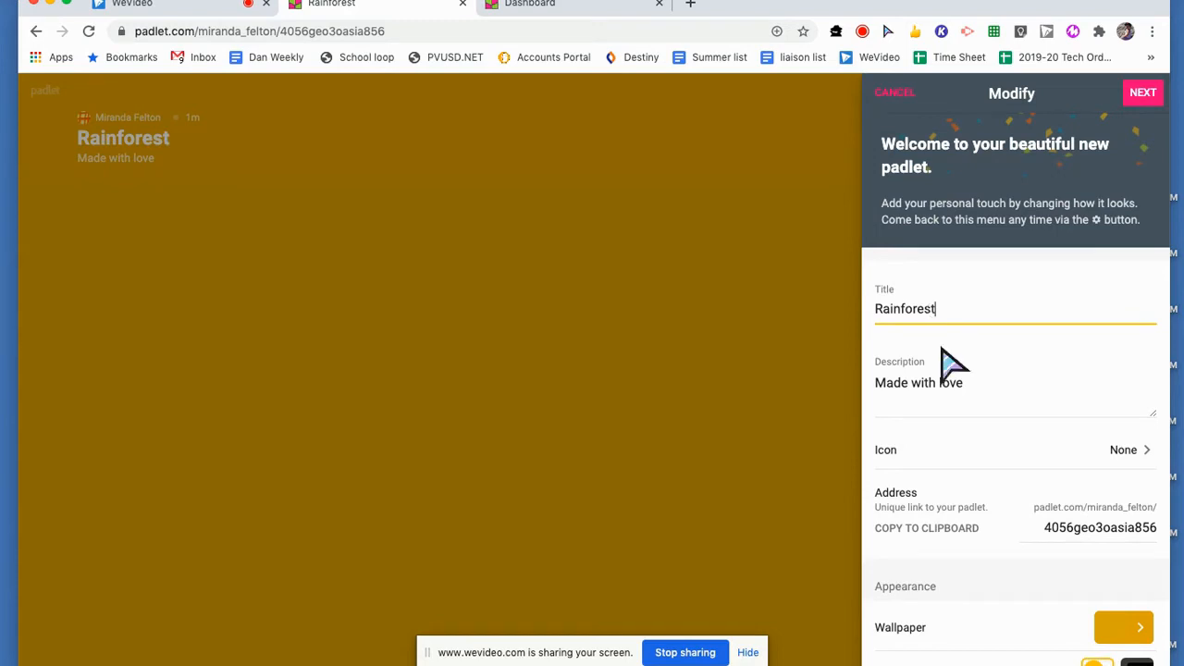
- Replace the padlet's description with "Post one thing you learned about rainforests."
triple_click(953, 386)
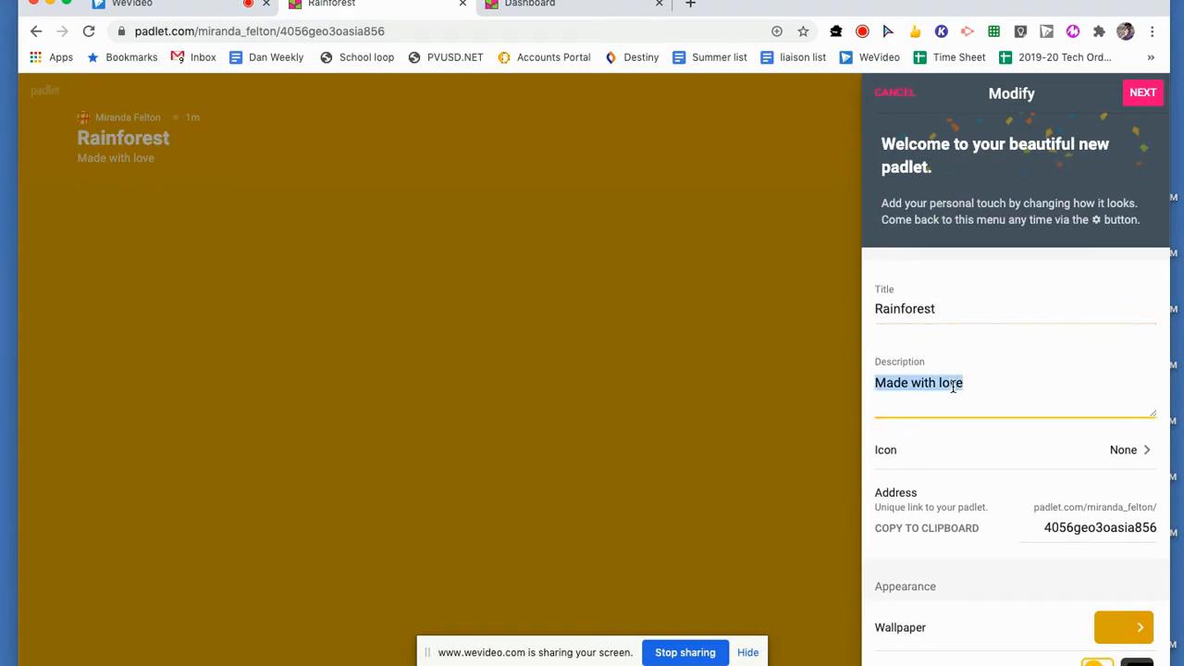
text(M)
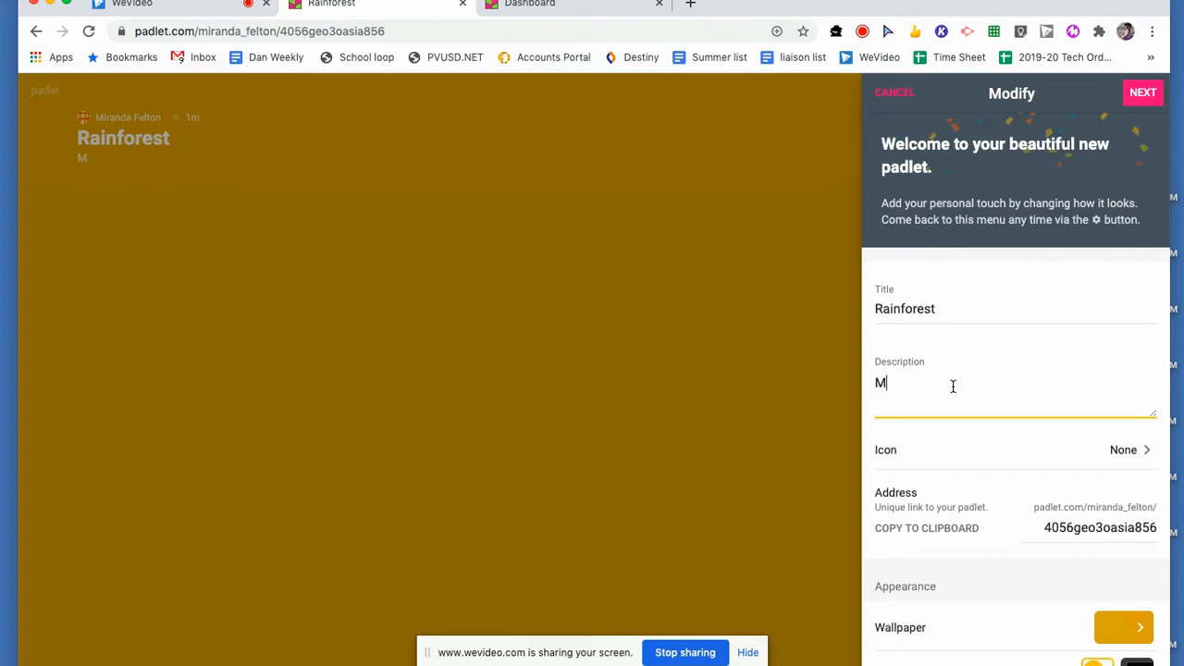
key(BackSpace)
text(Post one thing you)
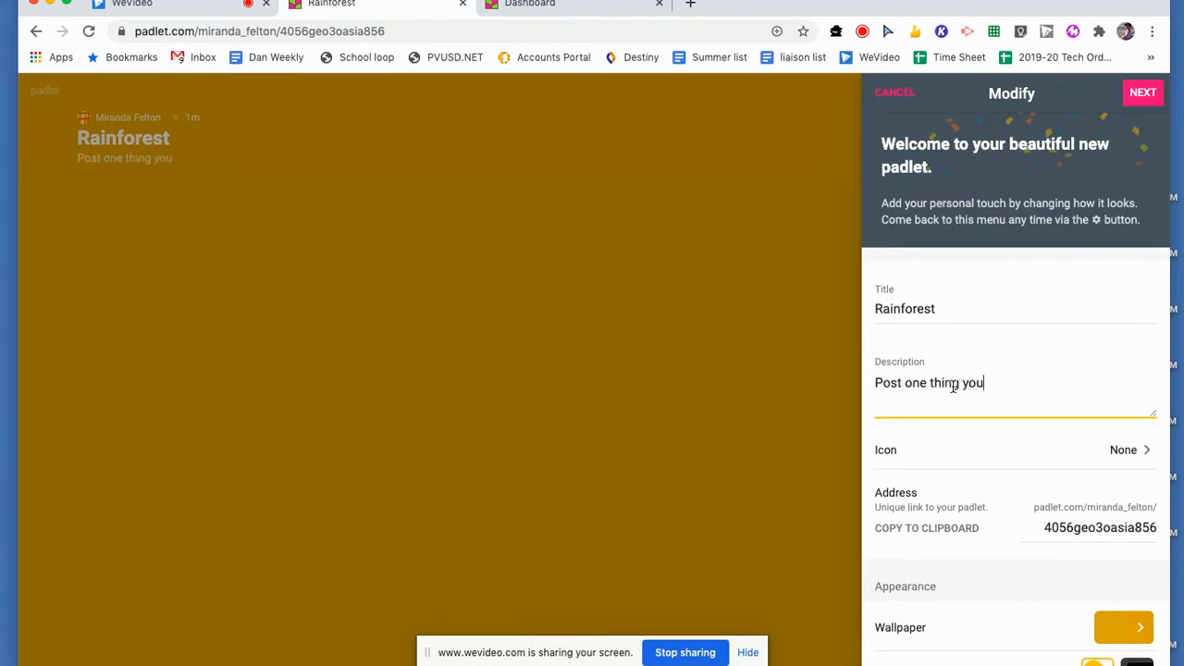
text( learned about rain)
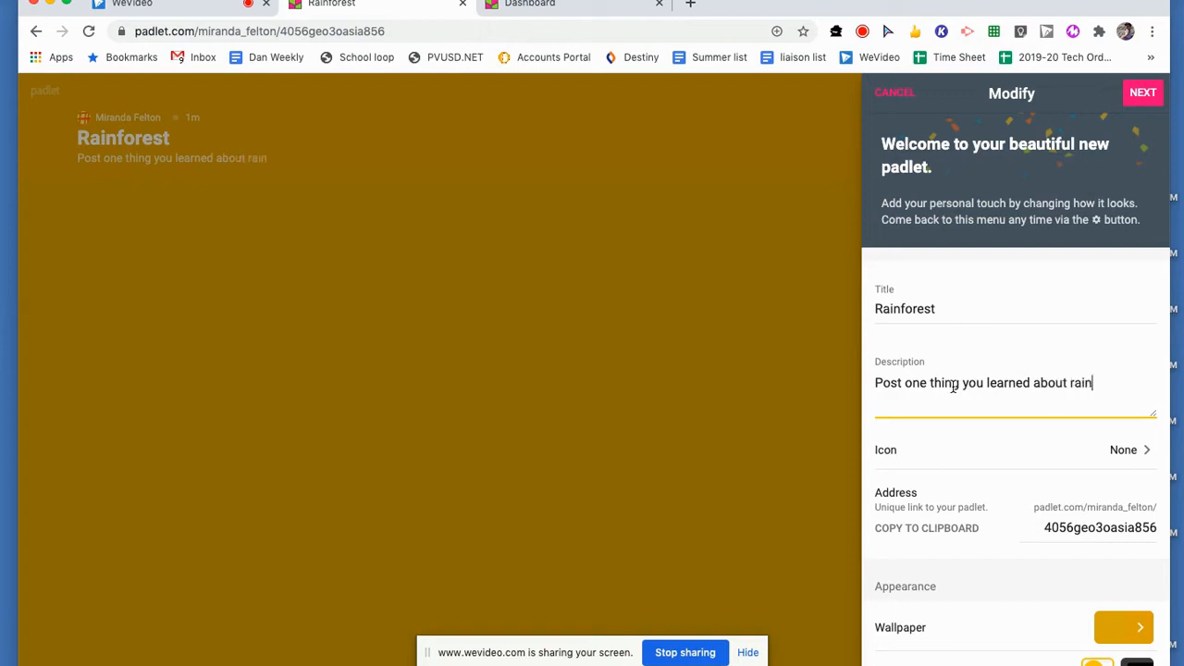
text(forests.)
- Choose the frog emoji from Animals & Nature as the padlet's icon and return to the Modify settings
click(1141, 461)
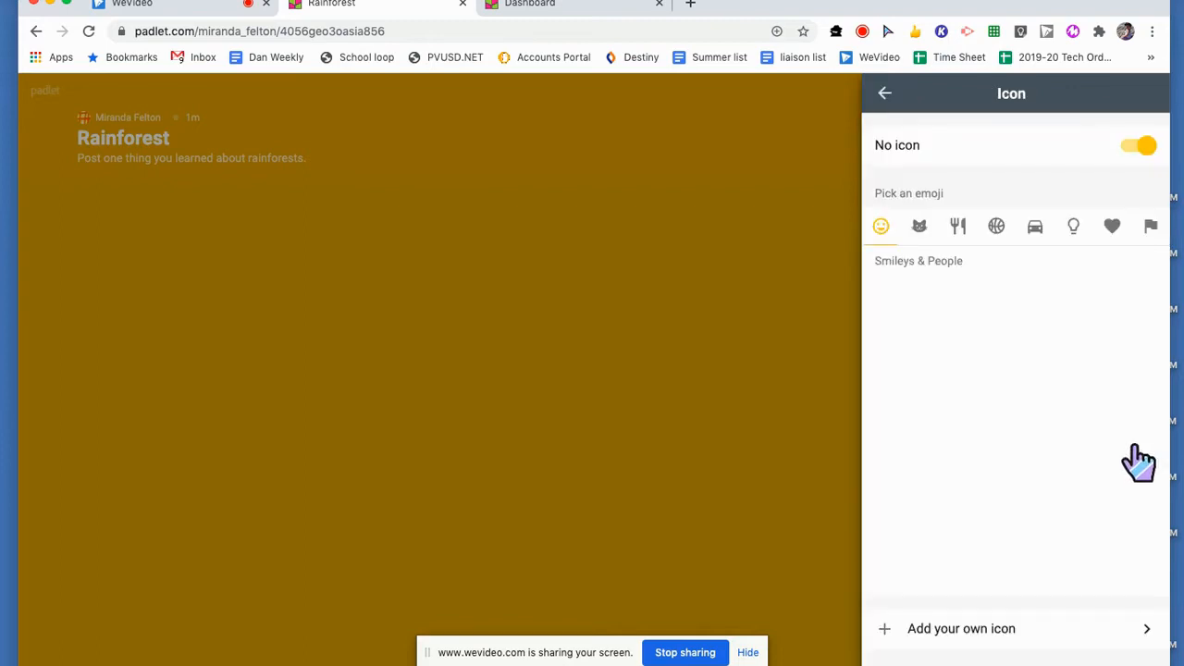
click(921, 229)
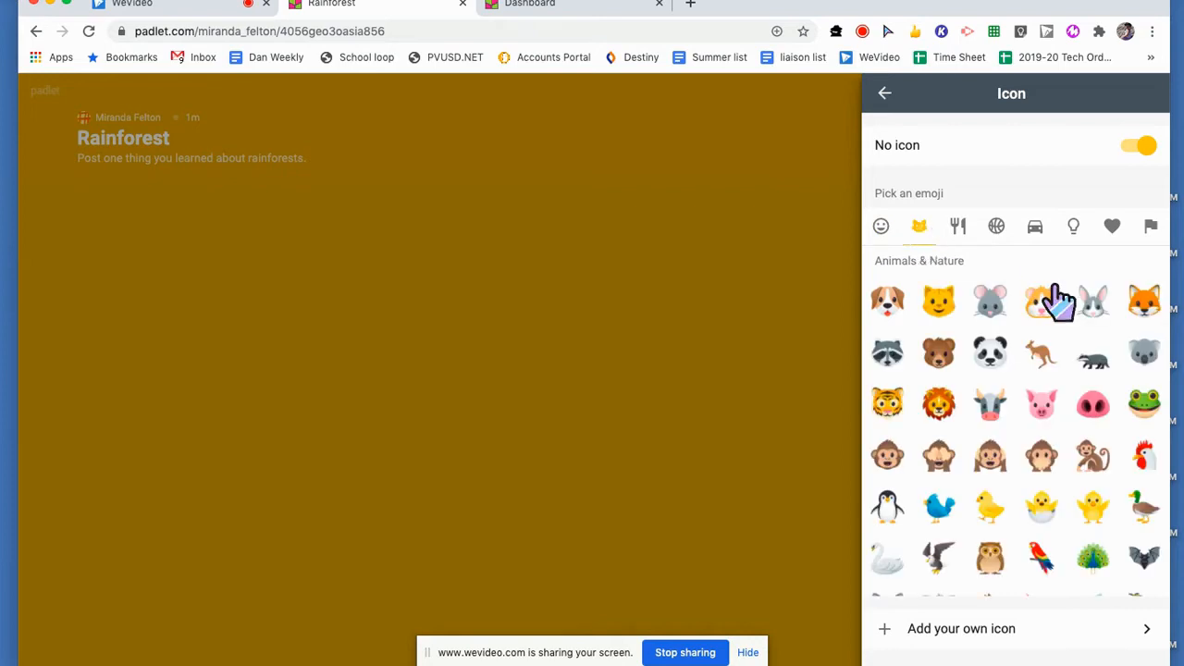
click(1144, 404)
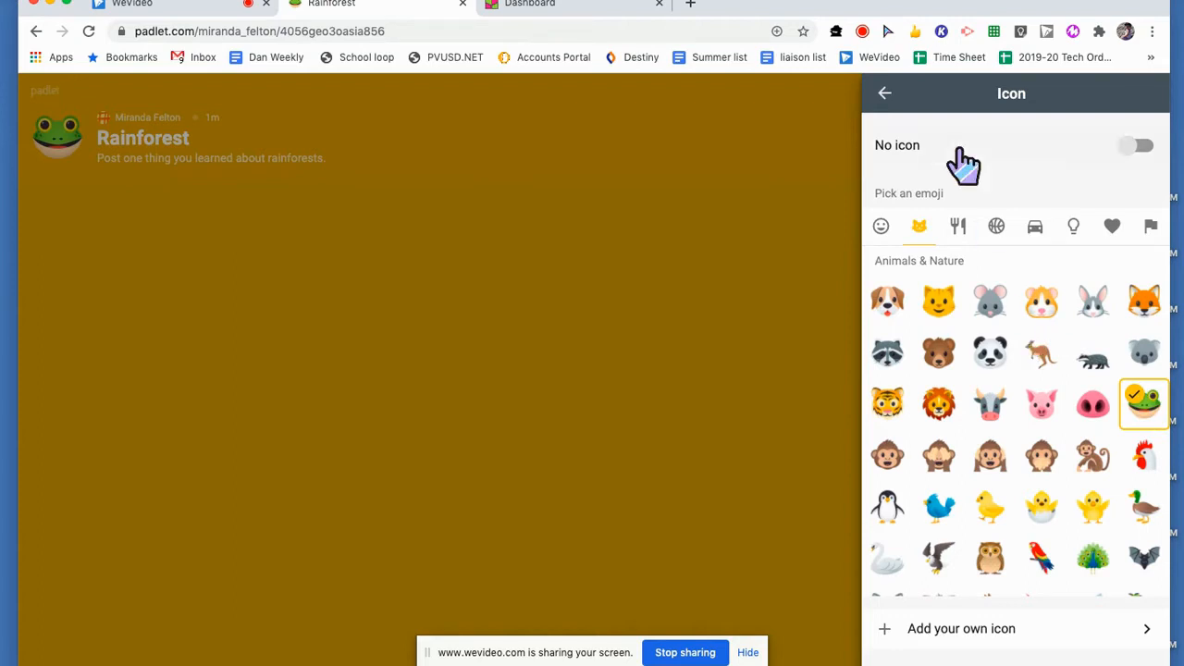
click(886, 96)
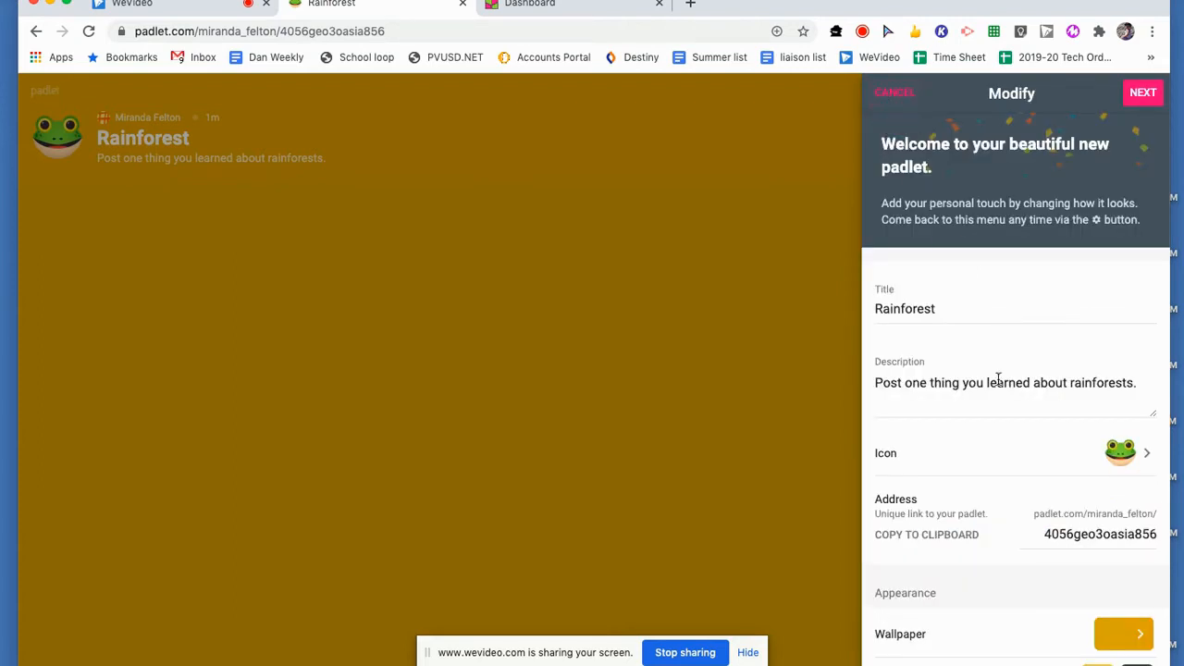
- Copy the padlet's unique address to the clipboard
scroll(1008, 531, down, 2)
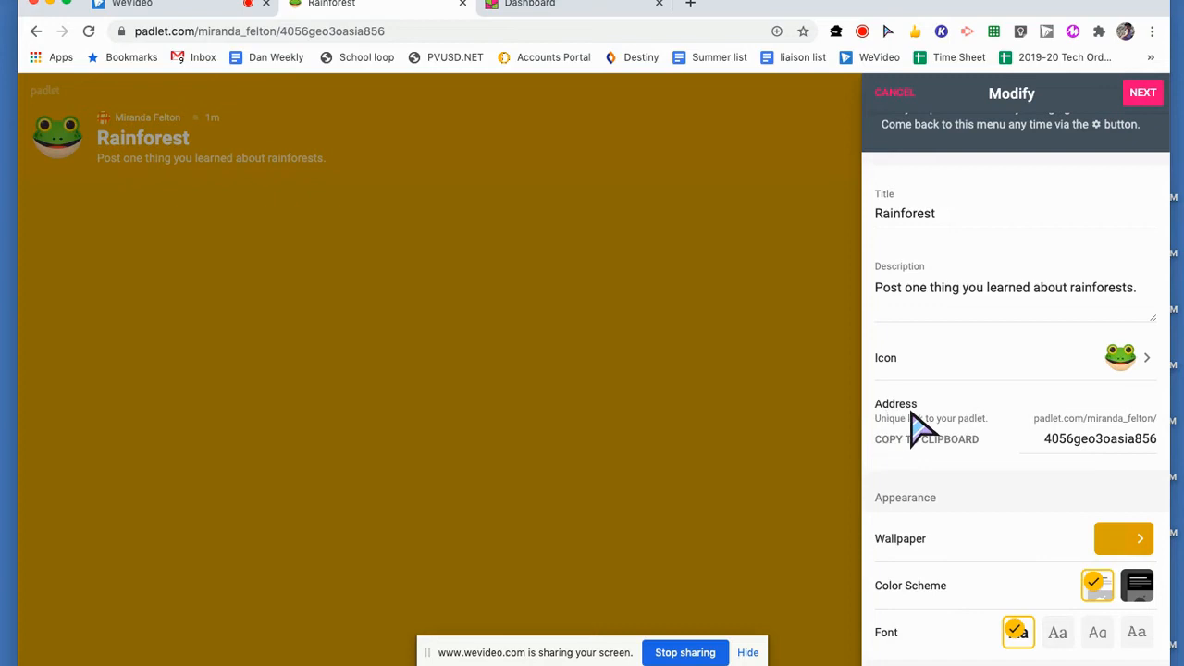
click(957, 446)
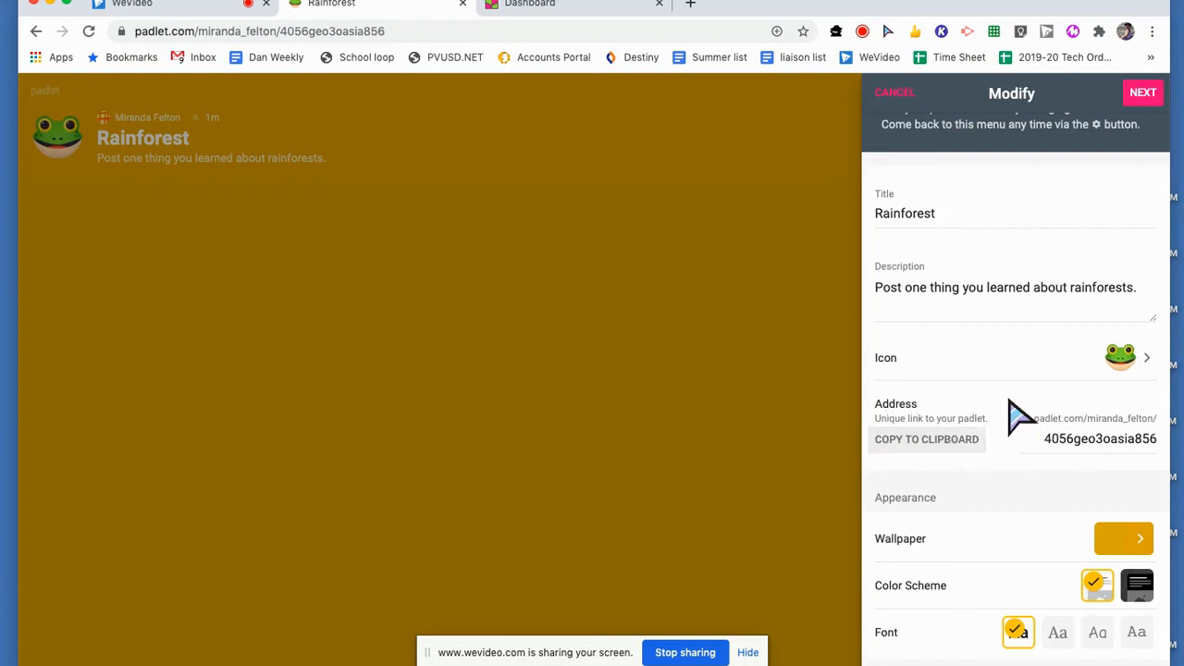
scroll(1021, 416, down, 2)
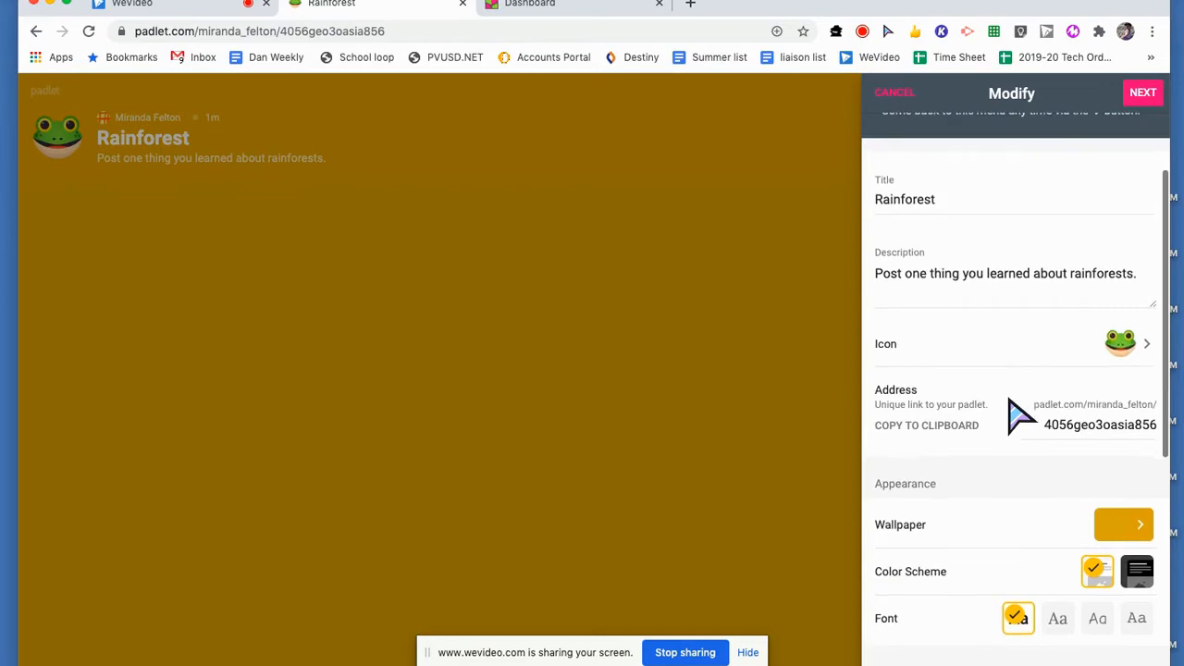
- Turn on author attribution and viewer comments for the padlet's posts
scroll(1021, 416, down, 5)
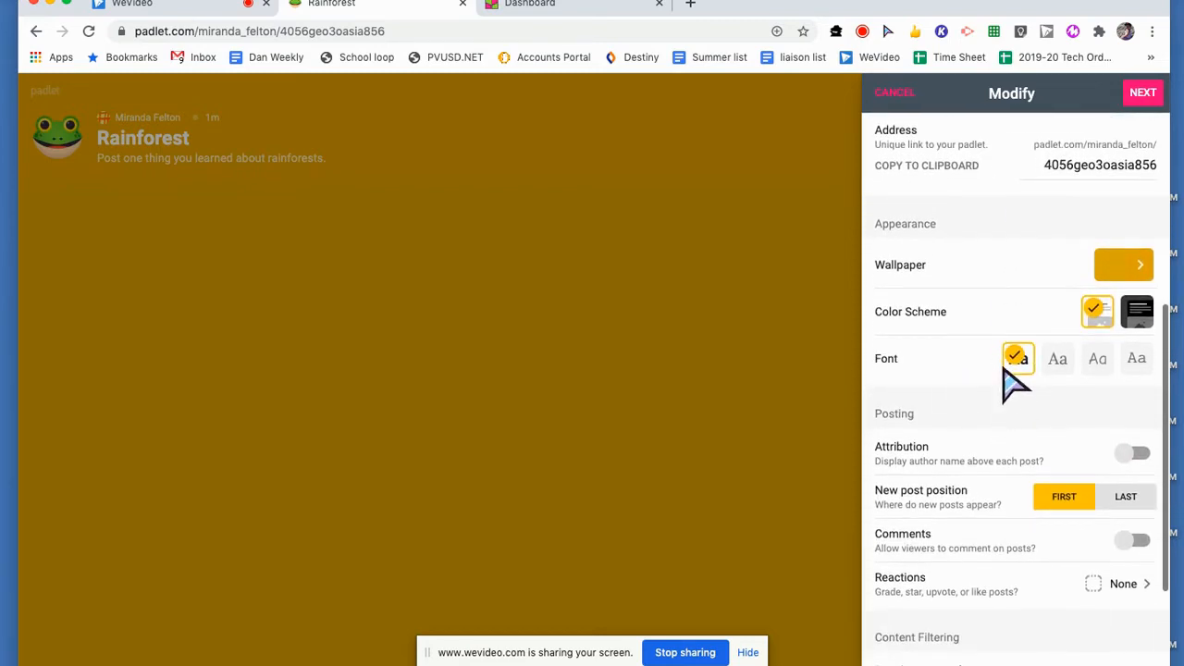
click(1127, 457)
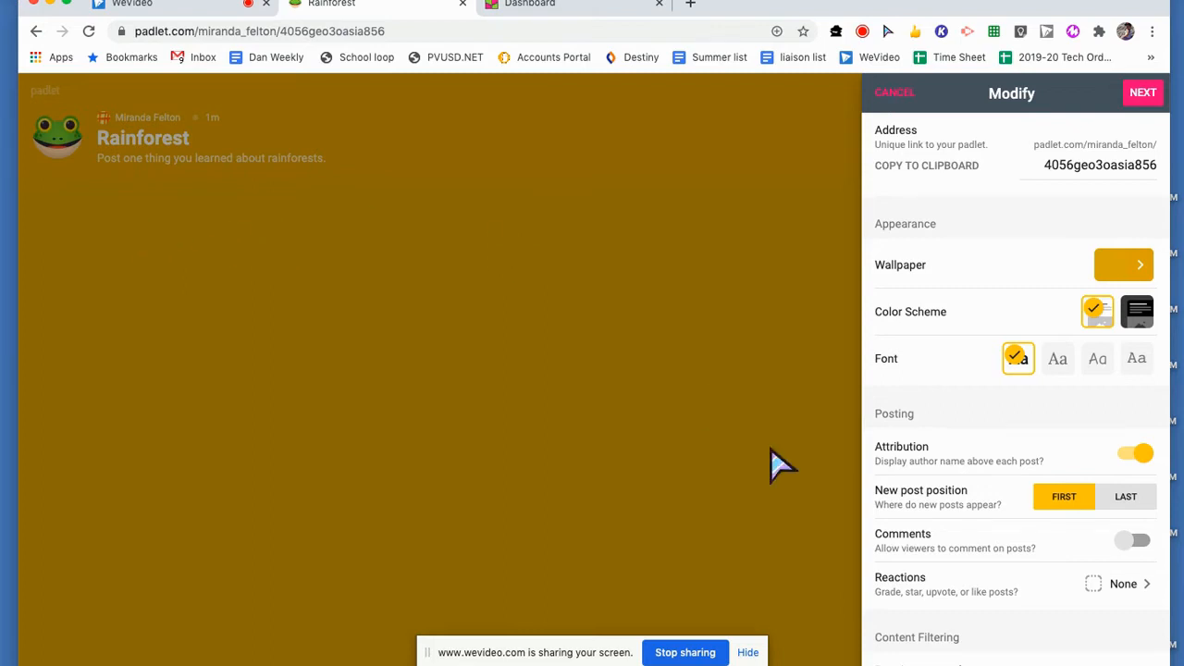
scroll(1021, 574, down, 2)
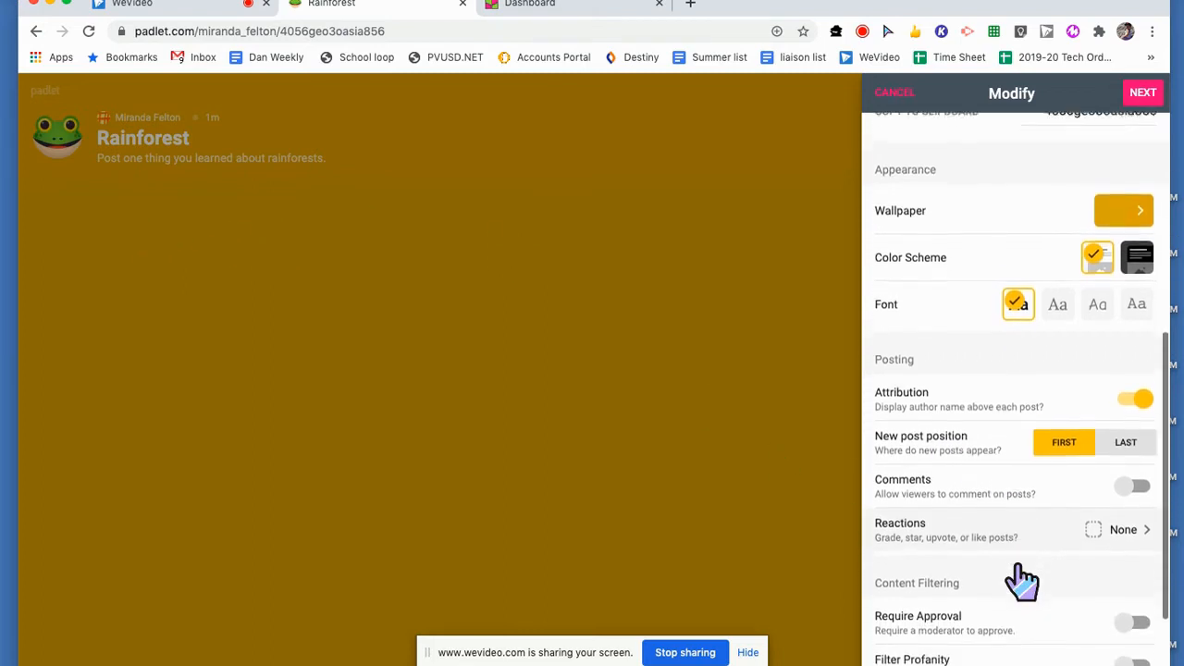
scroll(1021, 574, down, 1)
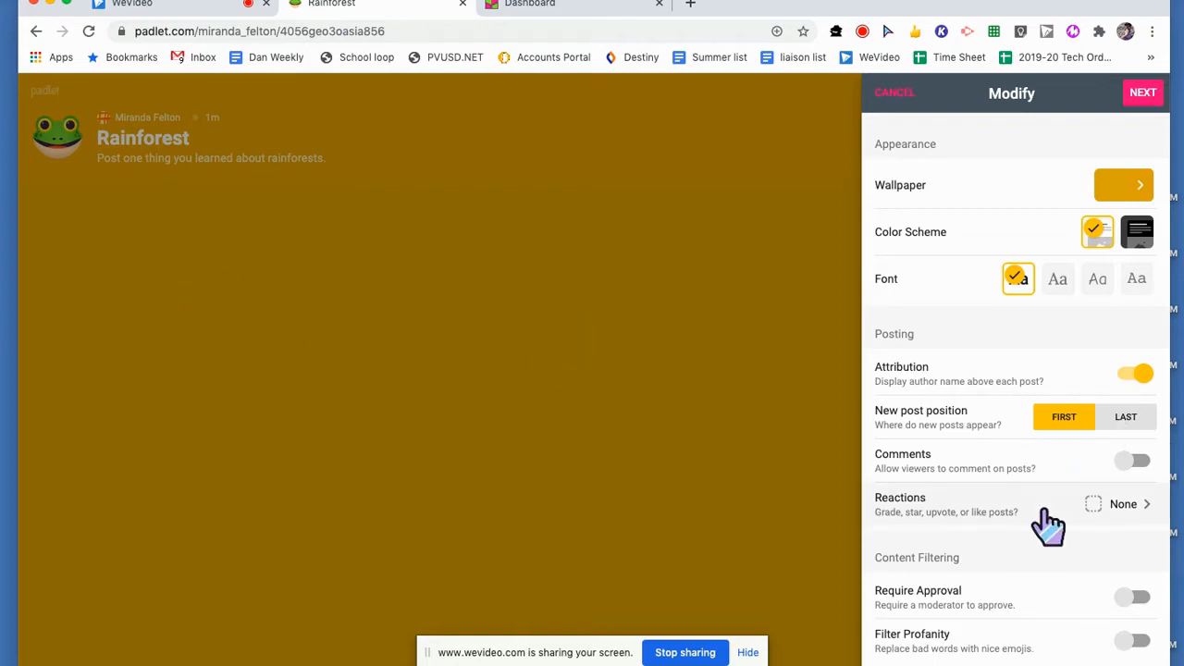
scroll(1048, 527, down, 2)
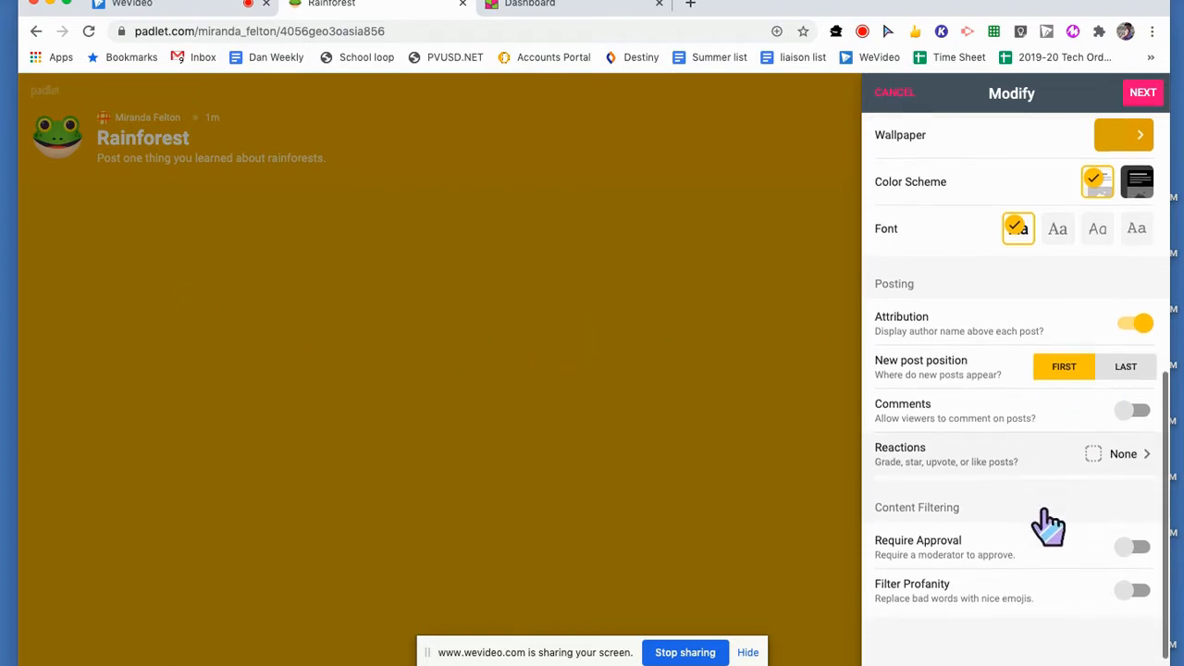
click(1128, 407)
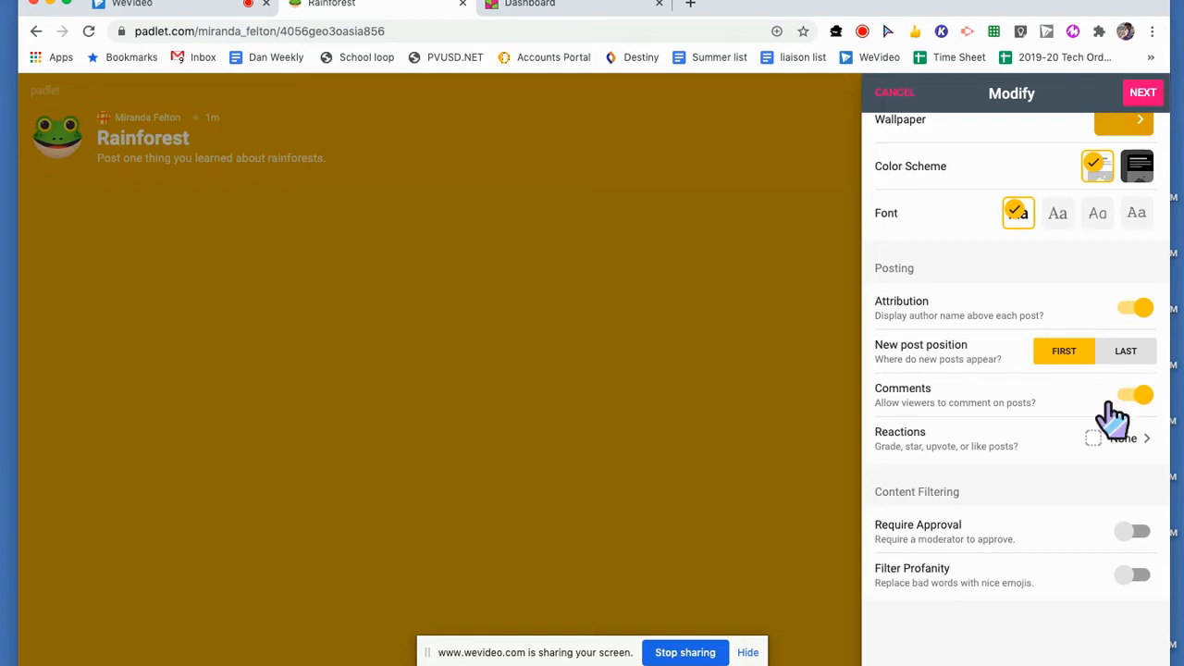
- Set the padlet's post reactions to Like and return to the Modify settings
scroll(1046, 467, down, 1)
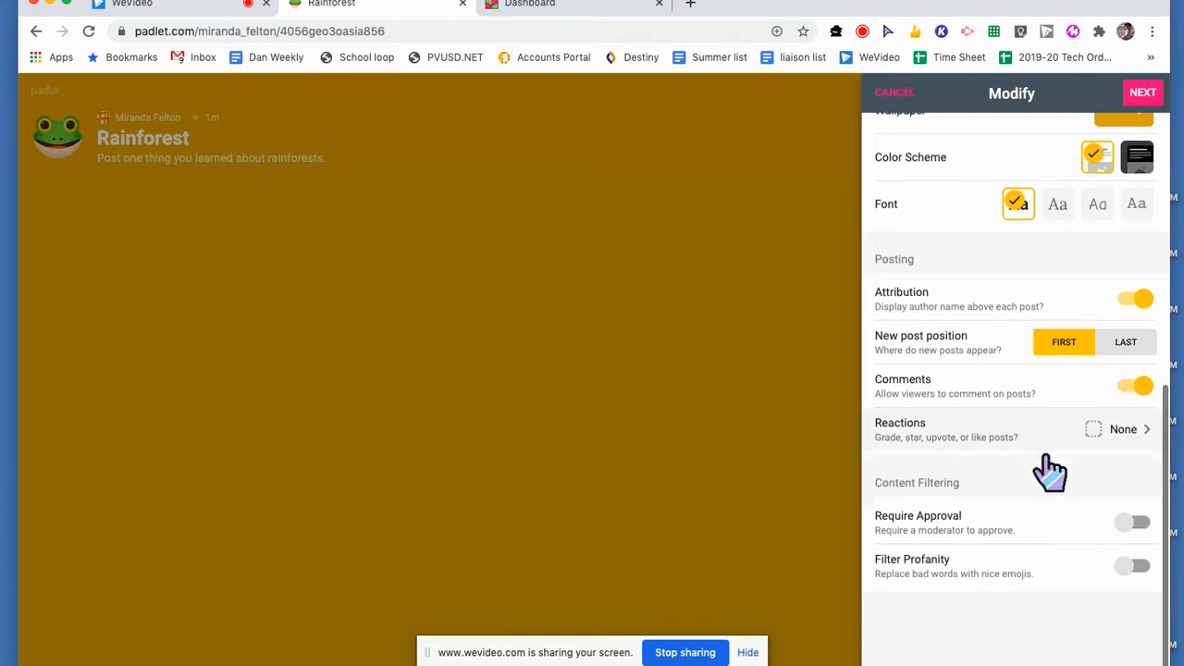
click(1139, 436)
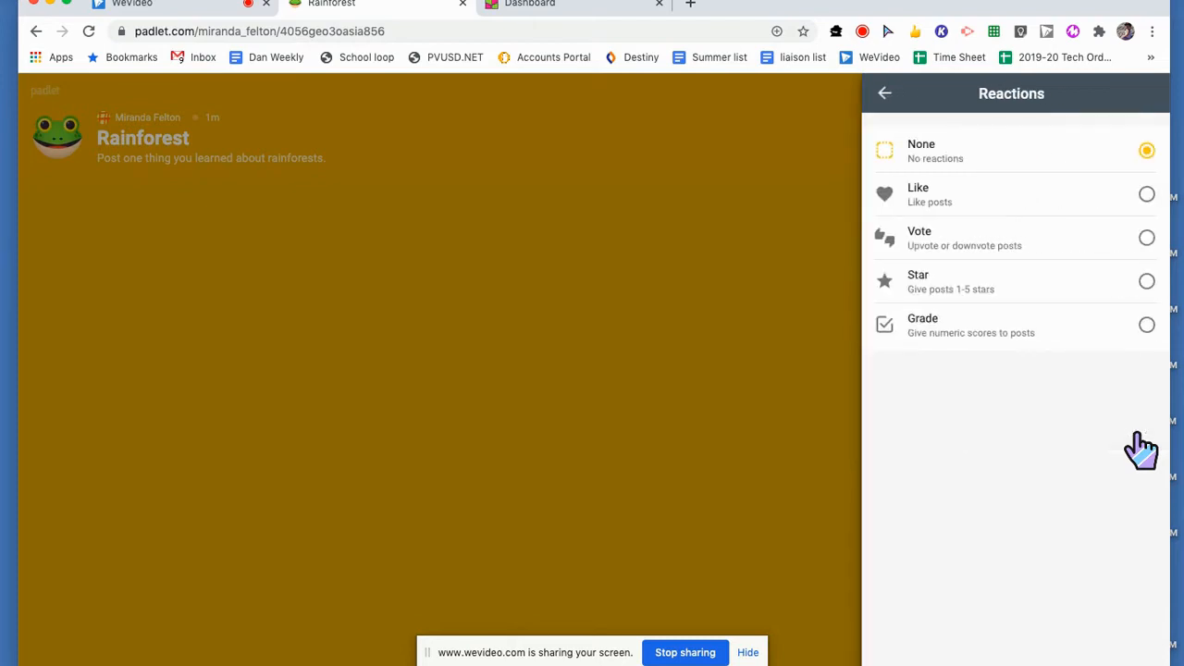
click(1147, 193)
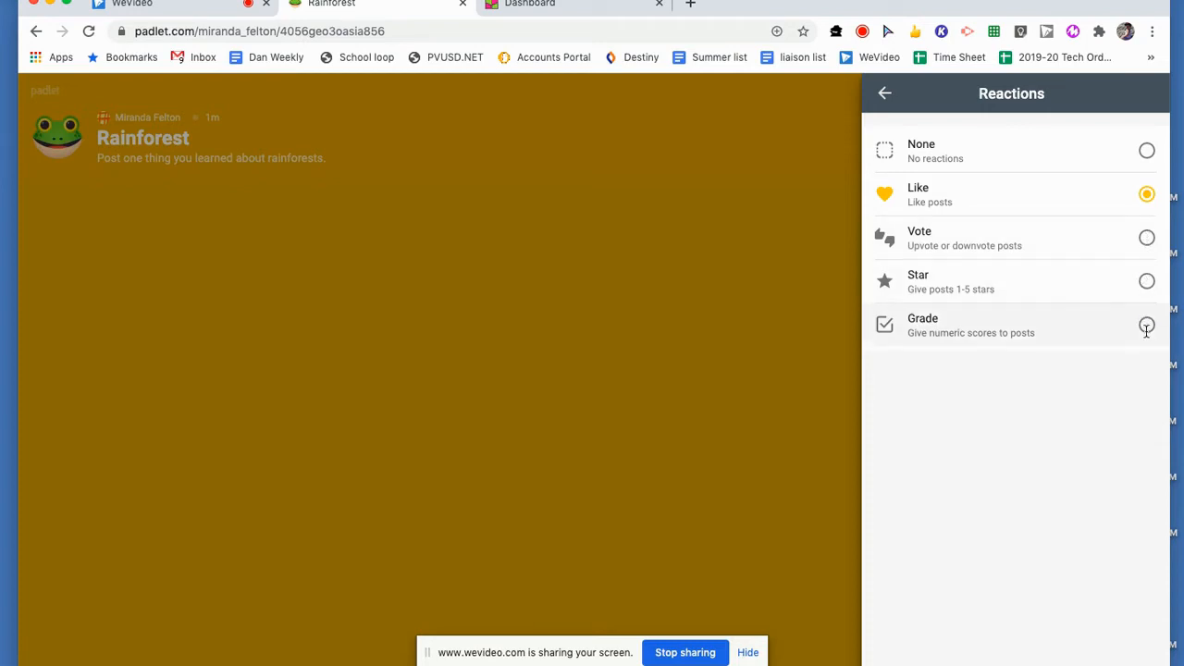
click(885, 95)
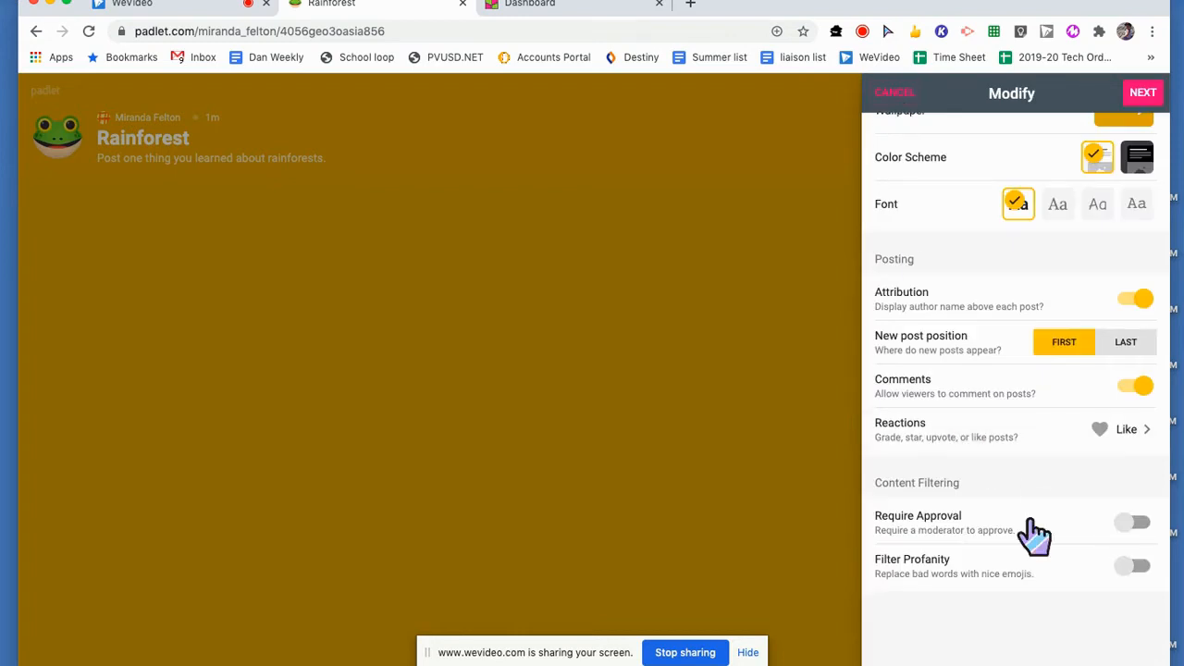
- Turn on Filter Profanity for the padlet's content while leaving Require Approval switched off
click(1130, 525)
click(1128, 568)
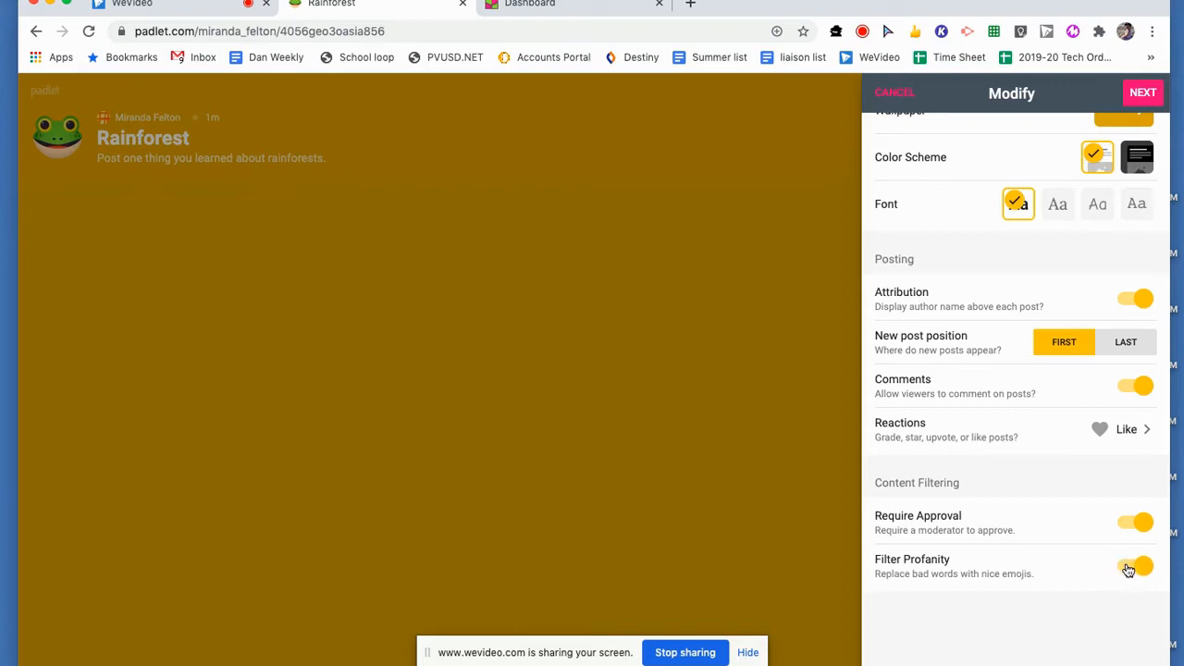
click(1145, 529)
- Finish modifying the padlet and close the settings to return to the empty wall
scroll(1147, 531, up, 5)
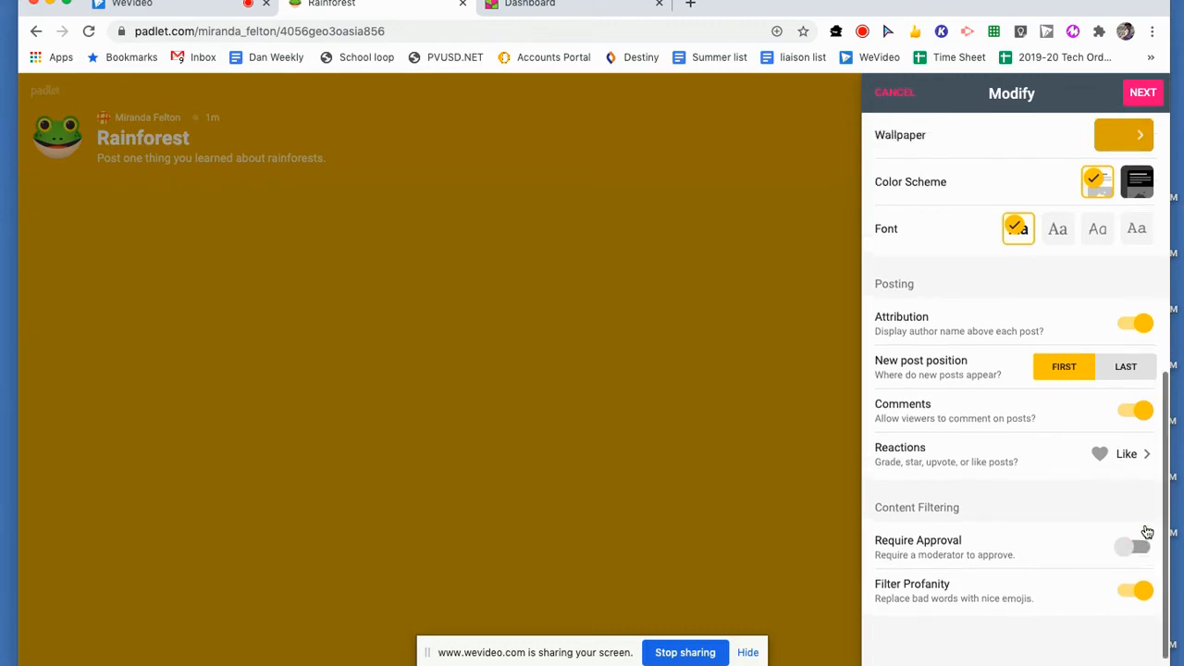
click(1144, 93)
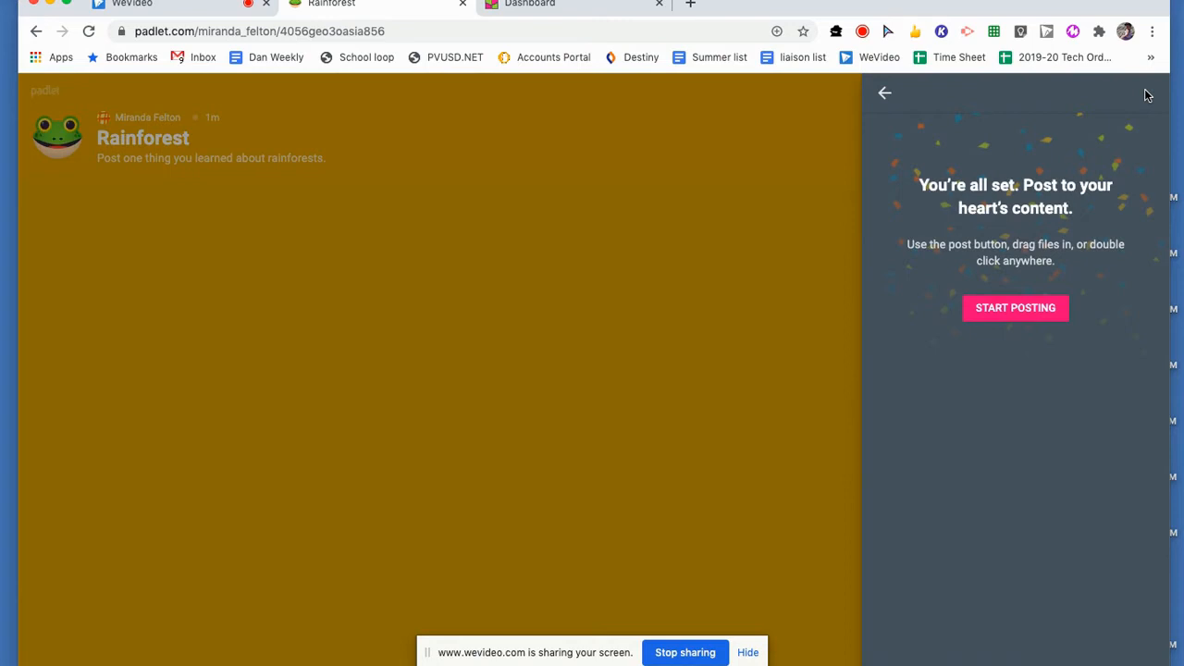
click(883, 95)
click(884, 96)
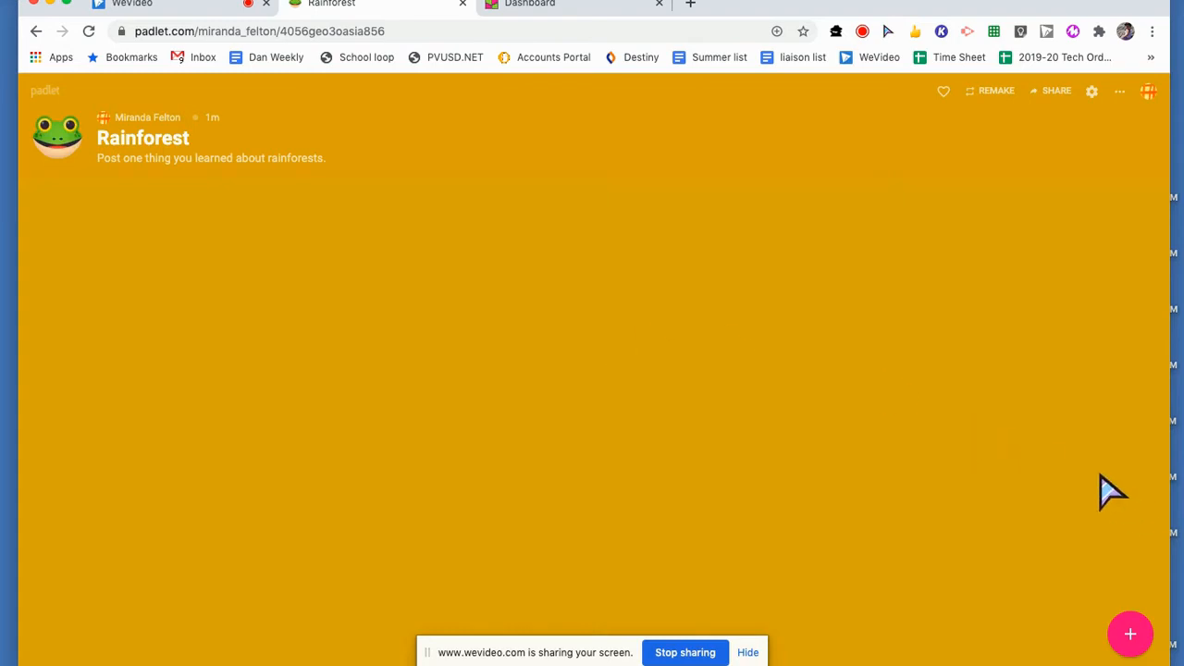
- Create a post titled "What I learned" with the text "Rainforests are huge"
double_click(366, 268)
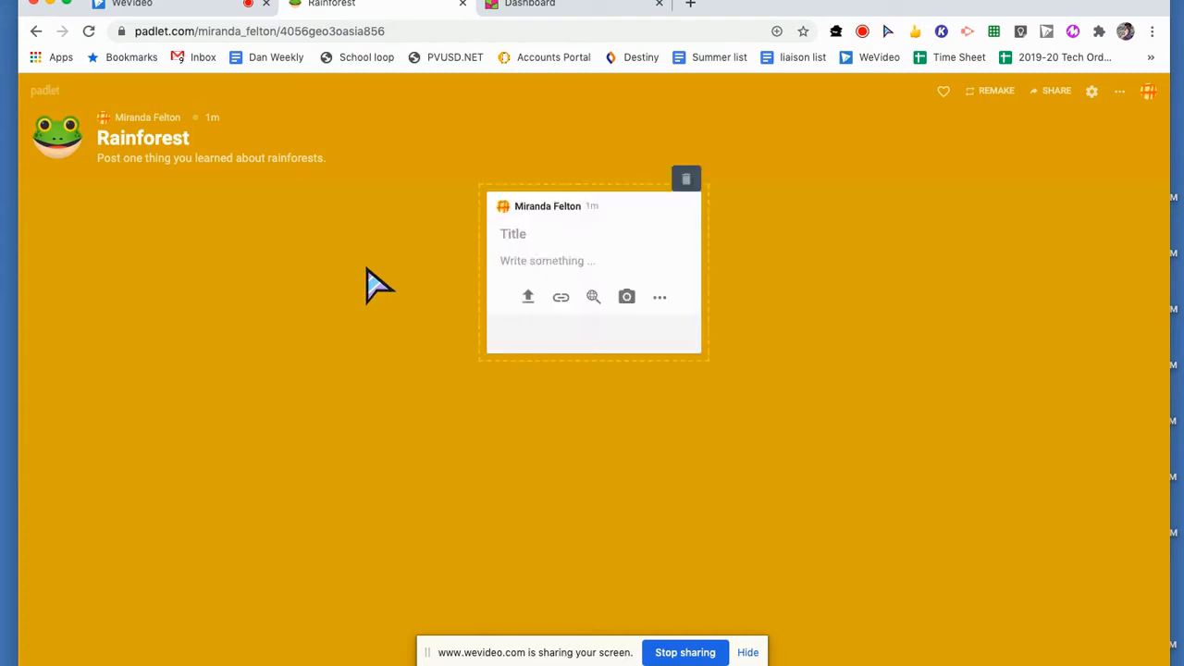
click(686, 181)
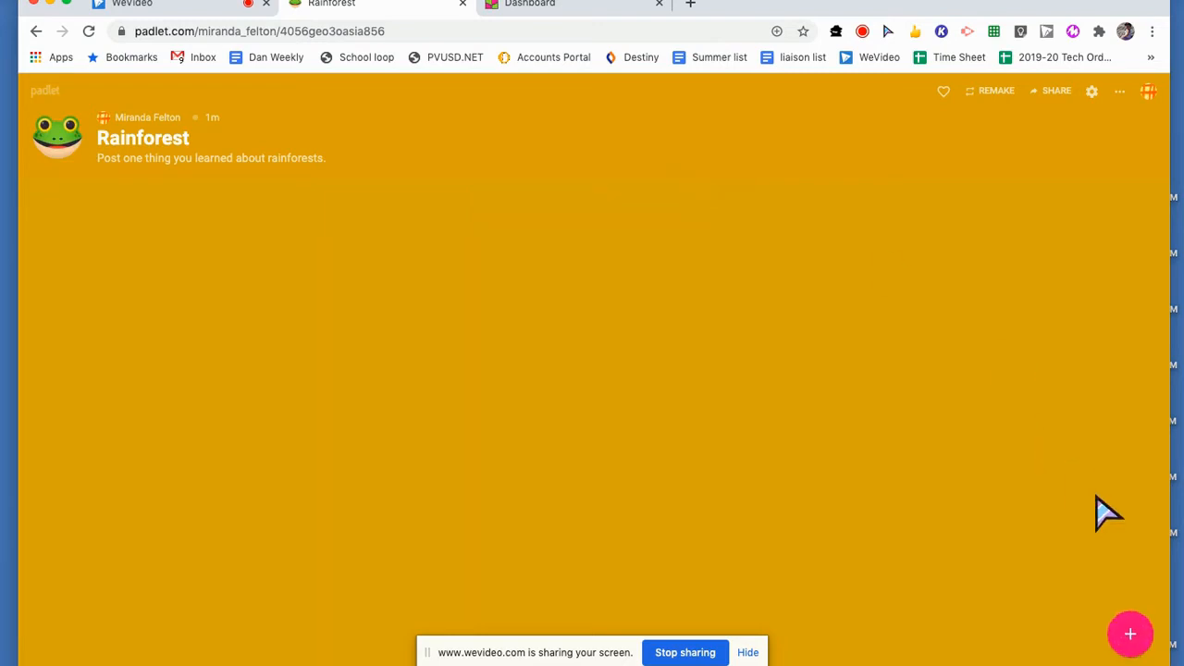
click(1133, 636)
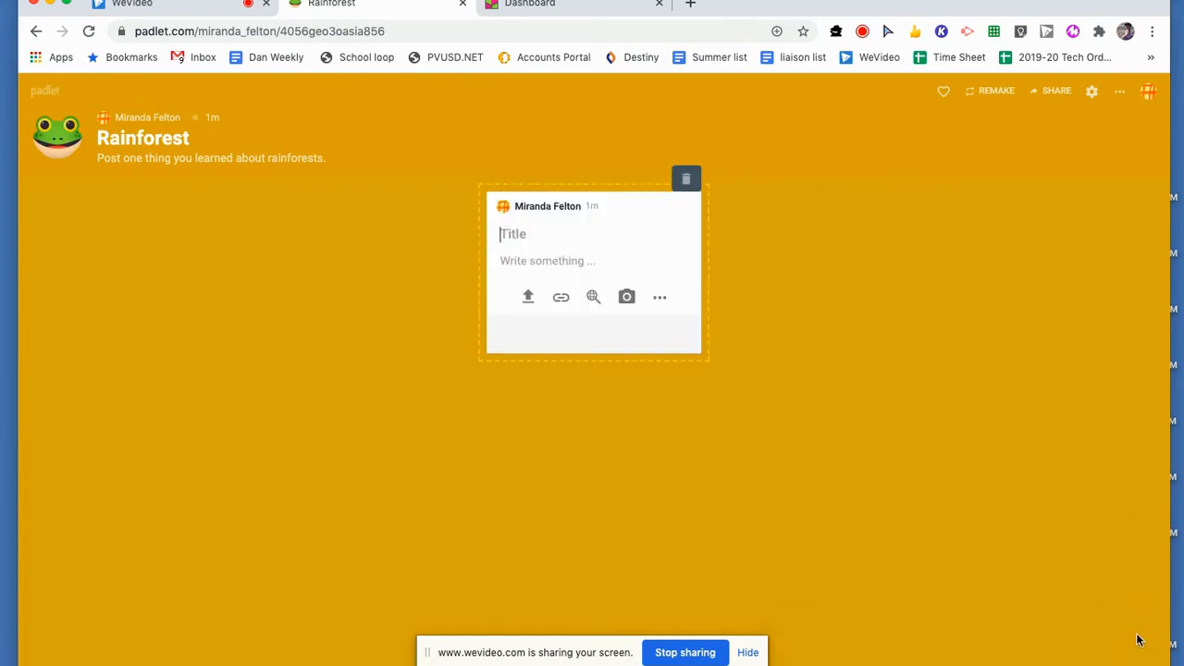
text(What I learned)
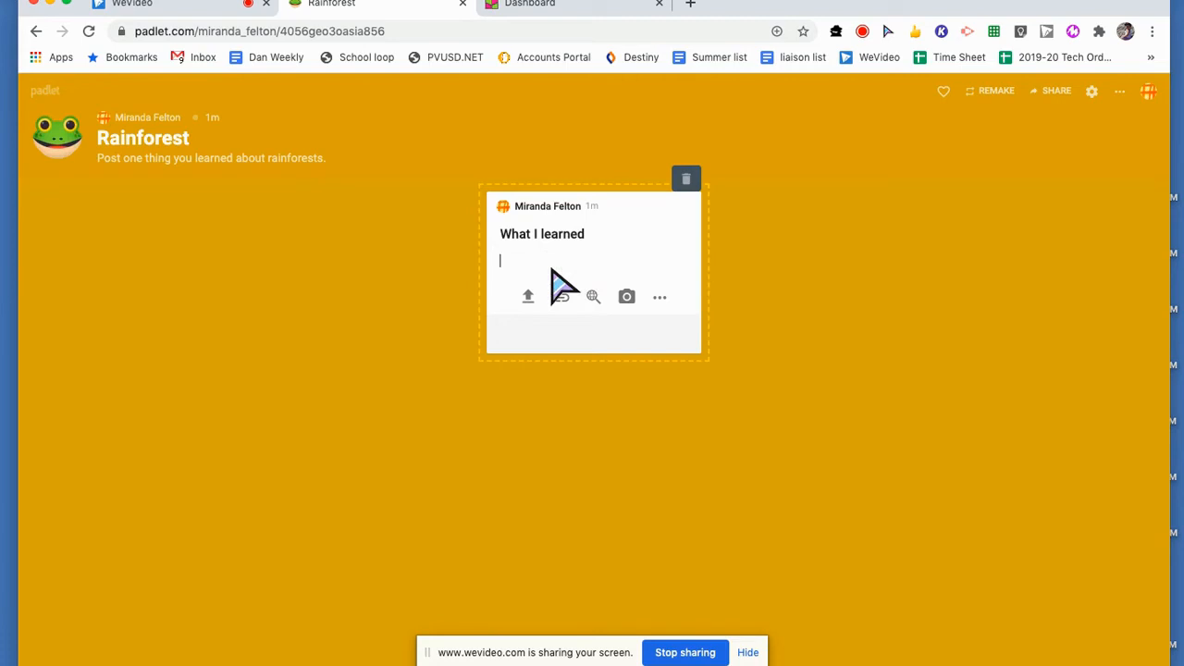
text(Rainforests are huge)
- Attach a link to nationalgeographic.com to the post and remove the attachment again
click(560, 297)
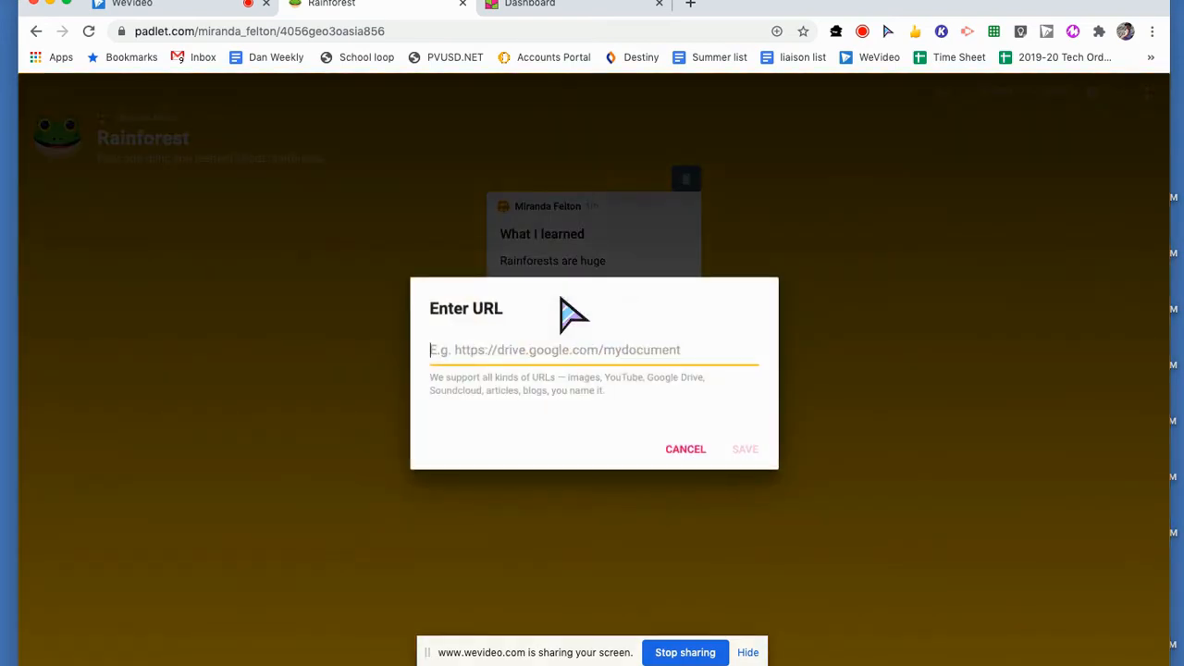
text(nationa)
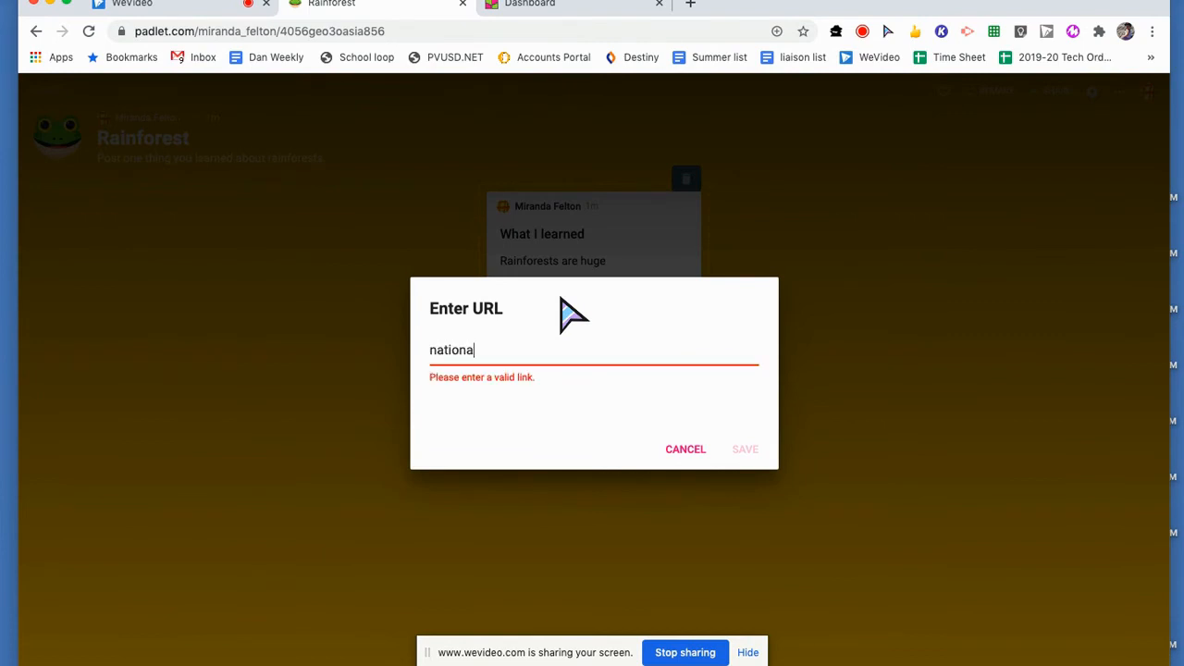
text(lgeographic.com)
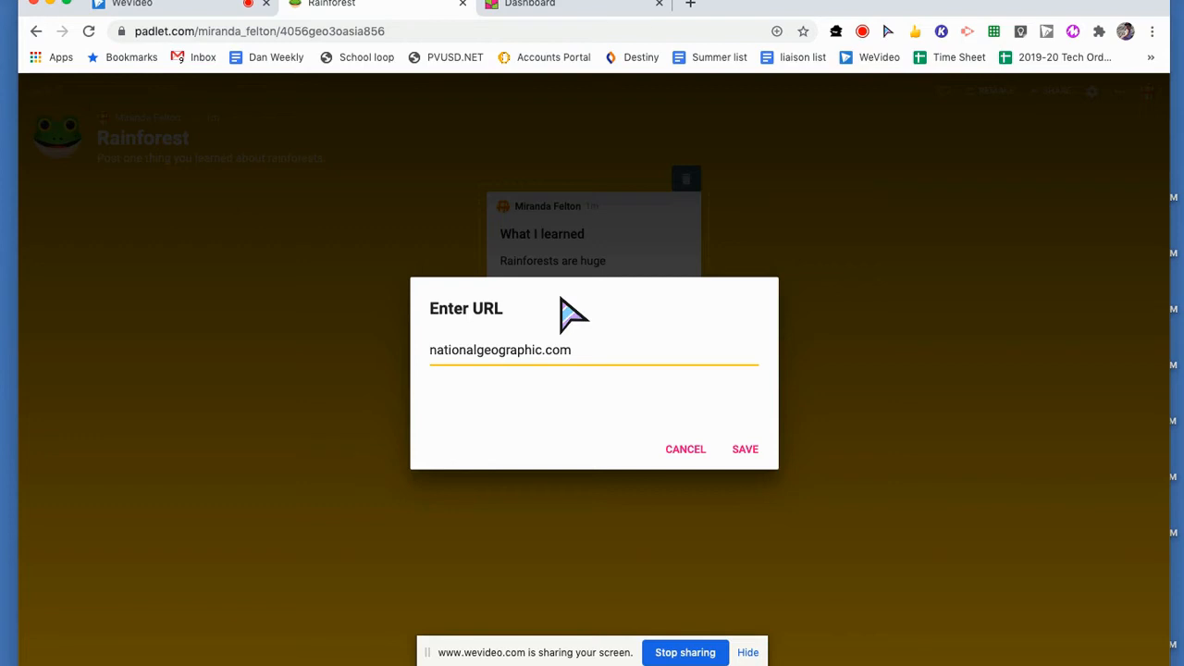
click(747, 449)
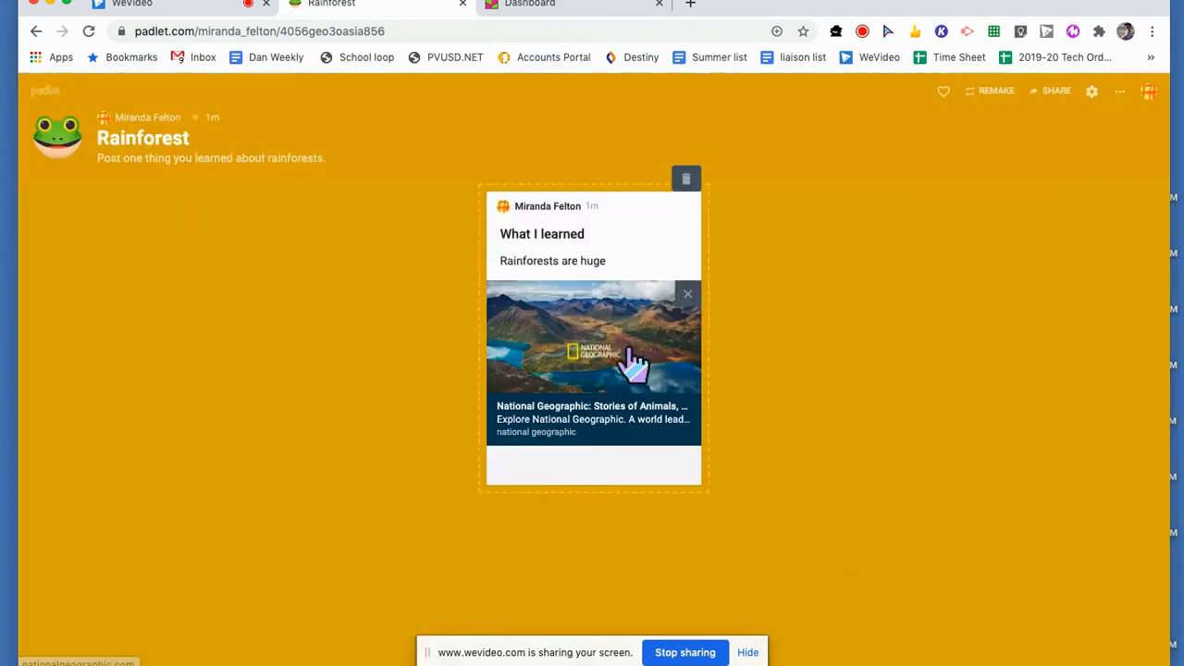
click(686, 294)
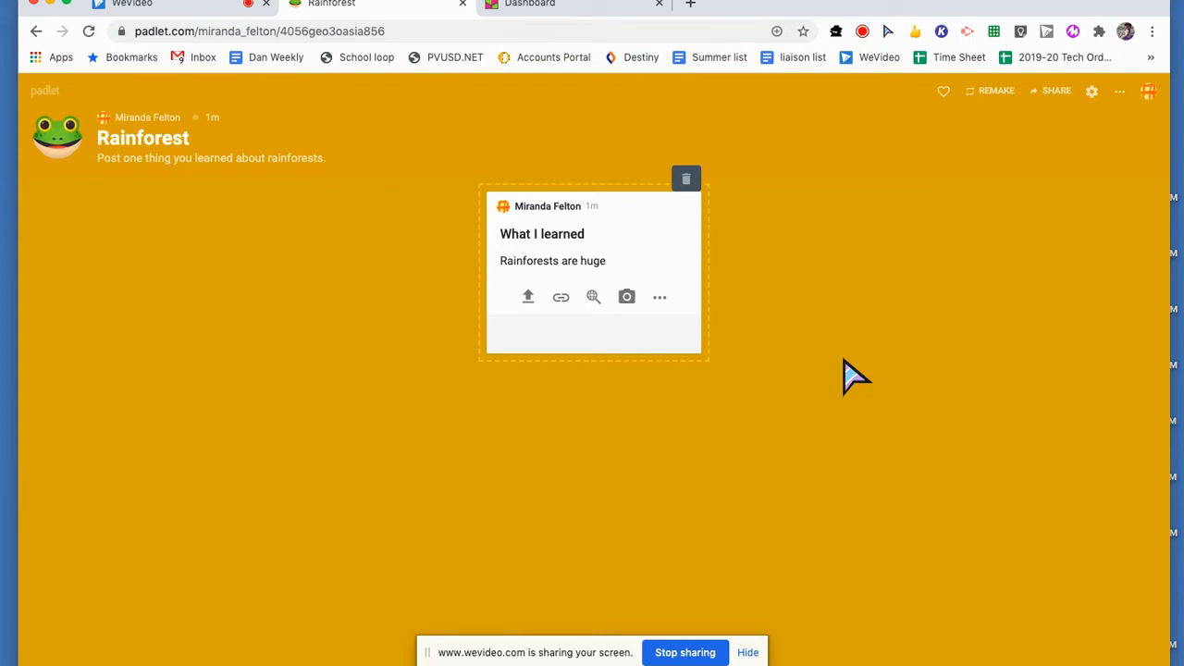
- Search Google images for "rainforest", attach the Paulius Dragunas waterfall picture to the post and publish it
click(661, 299)
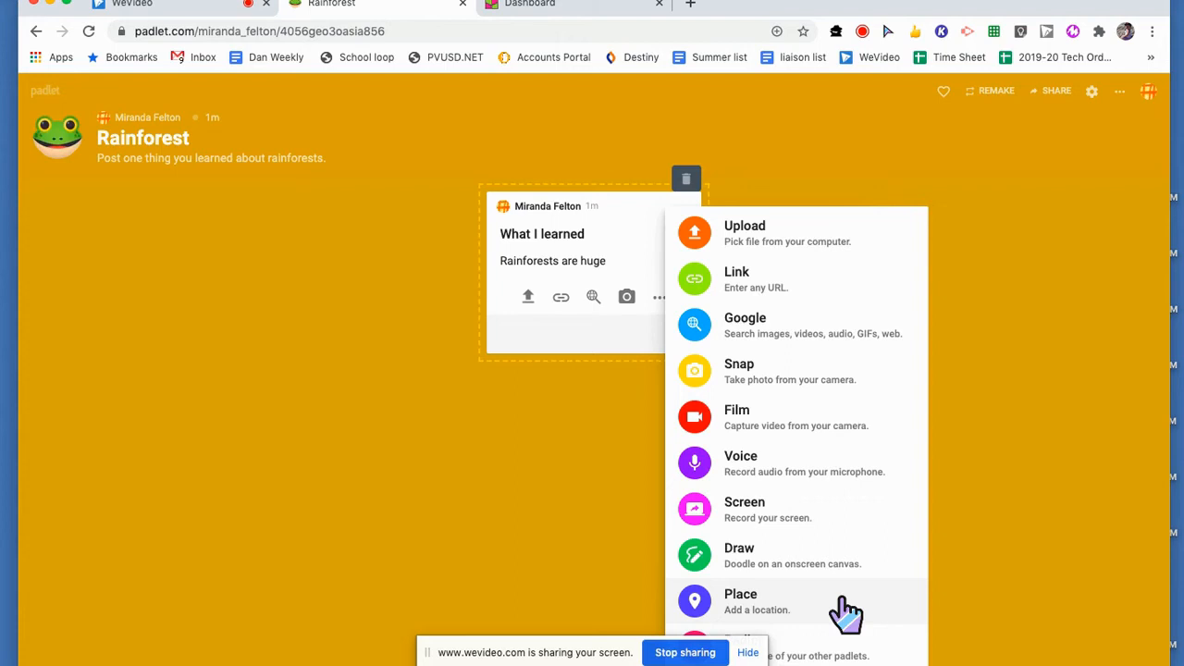
click(826, 339)
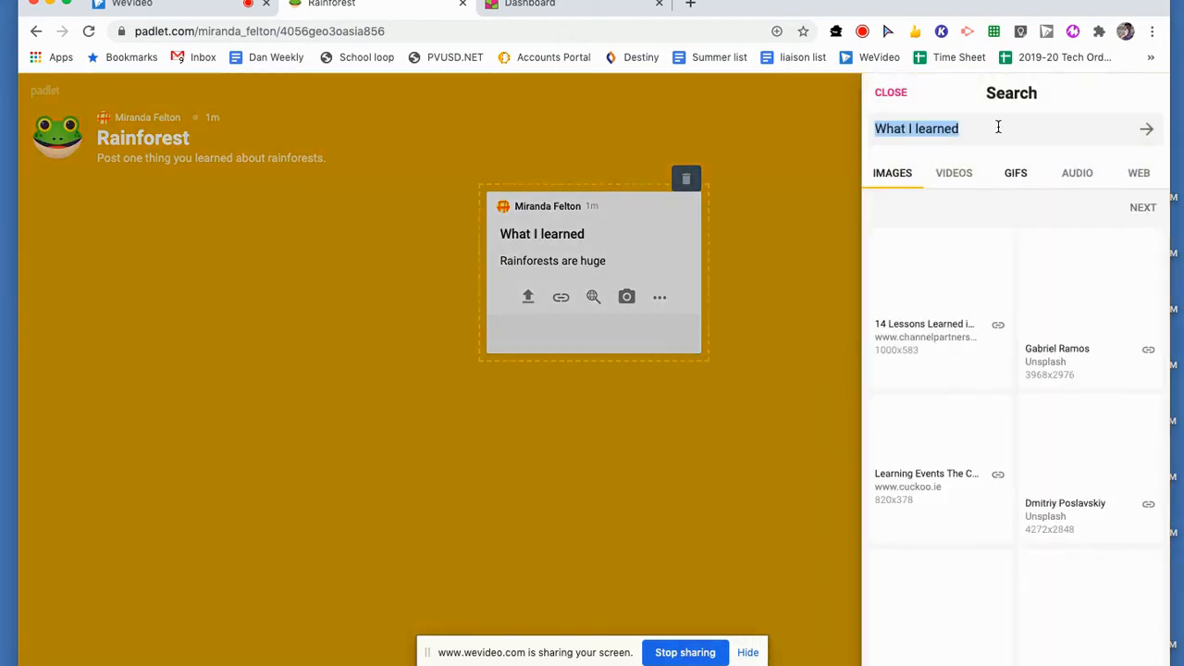
text(rainforest)
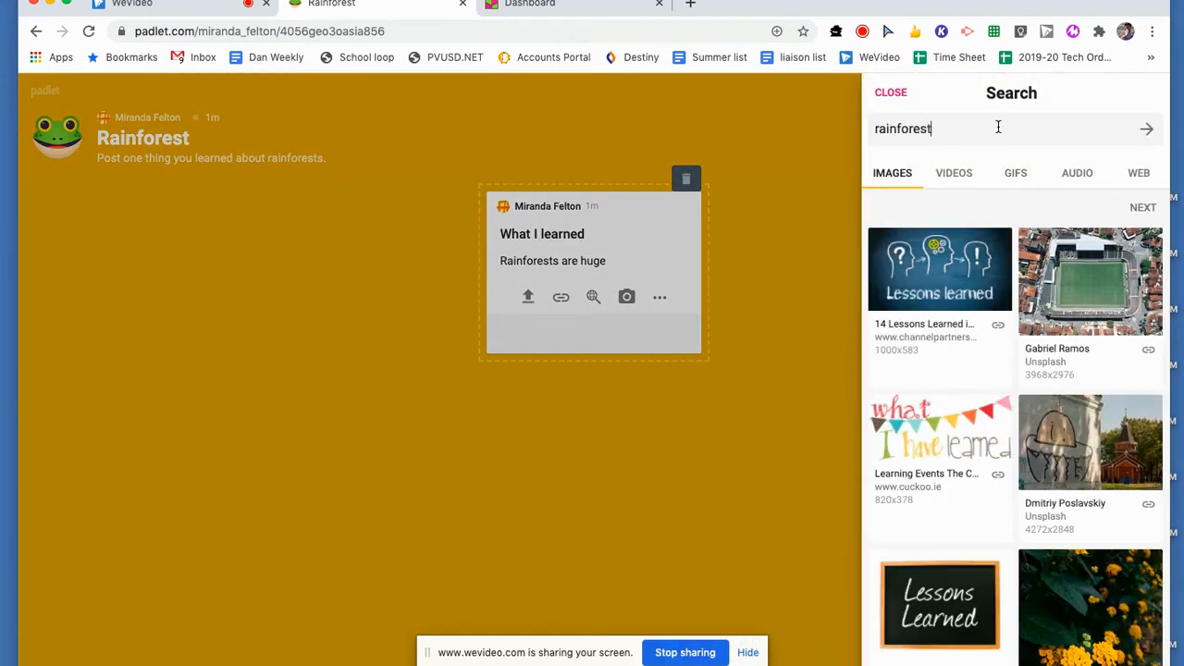
key(Return)
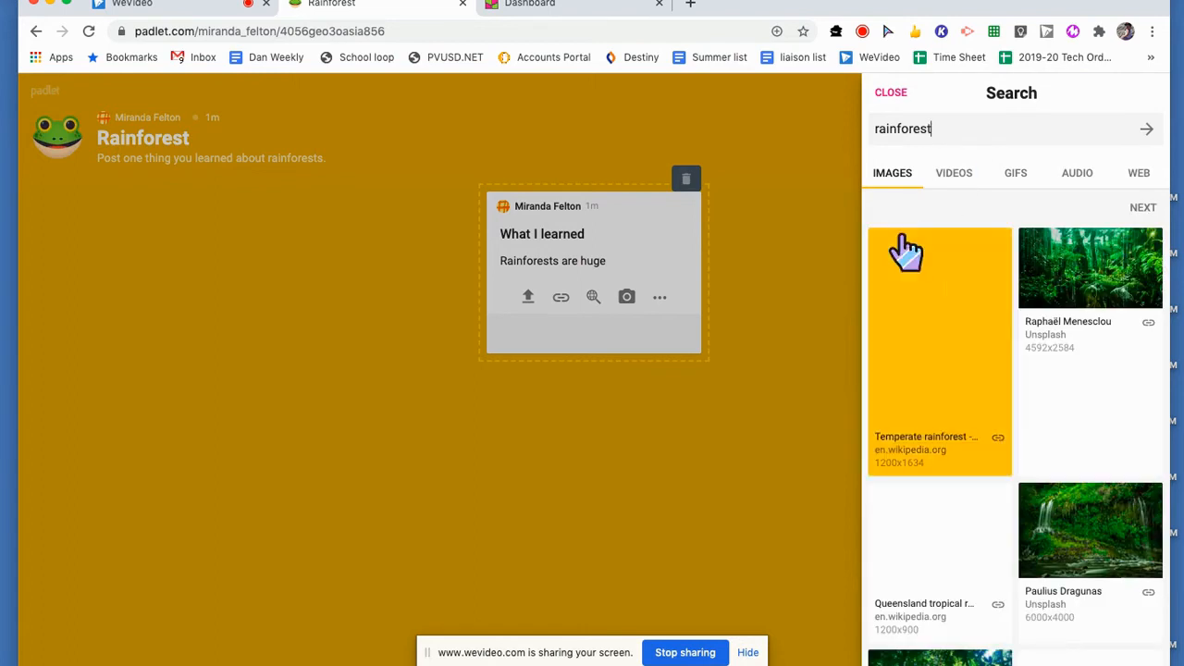
click(1079, 543)
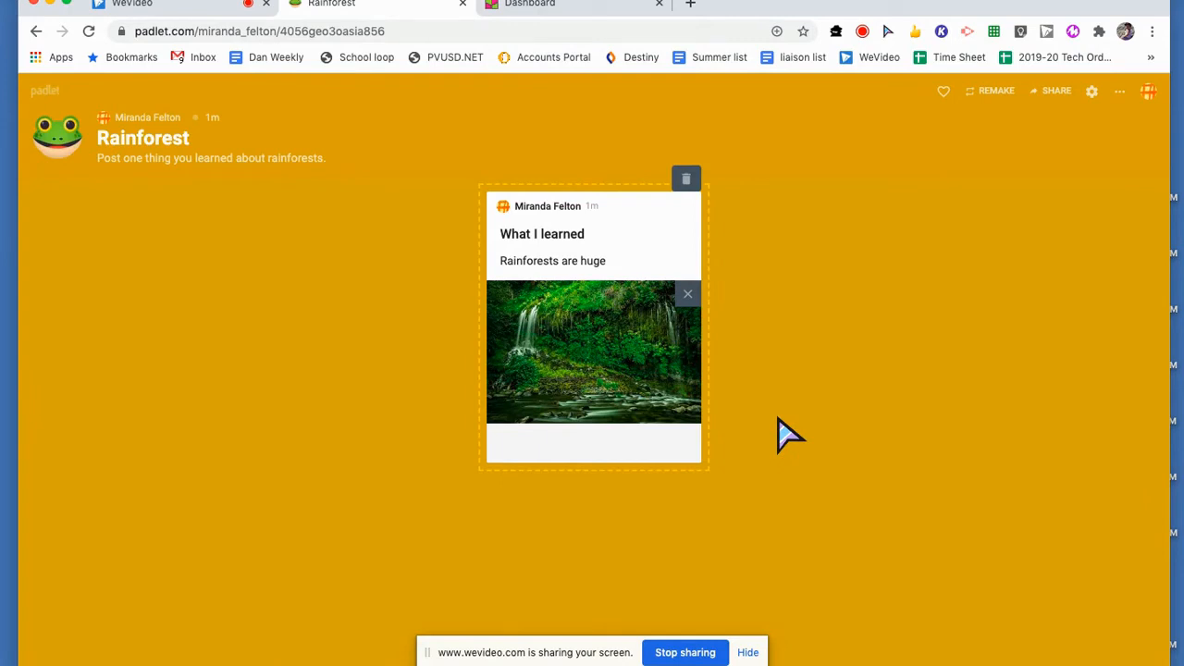
click(832, 278)
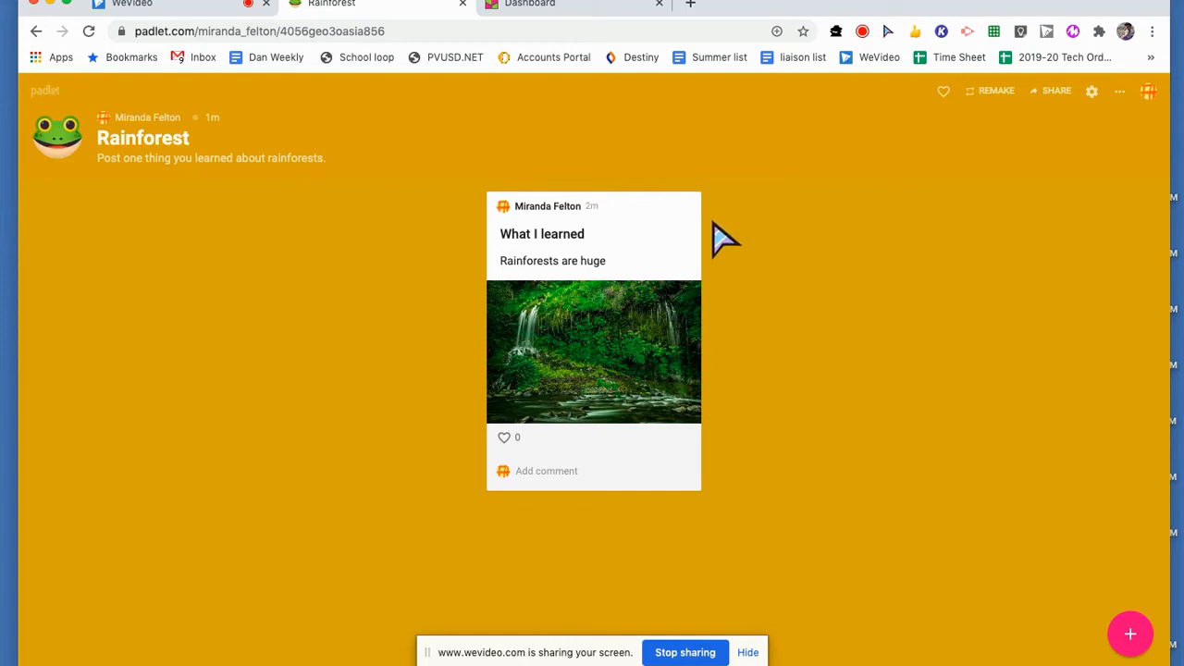
- Edit the published post so its text reads "Rainforests are huge!"
mouse_move(687, 217)
mouse_move(685, 239)
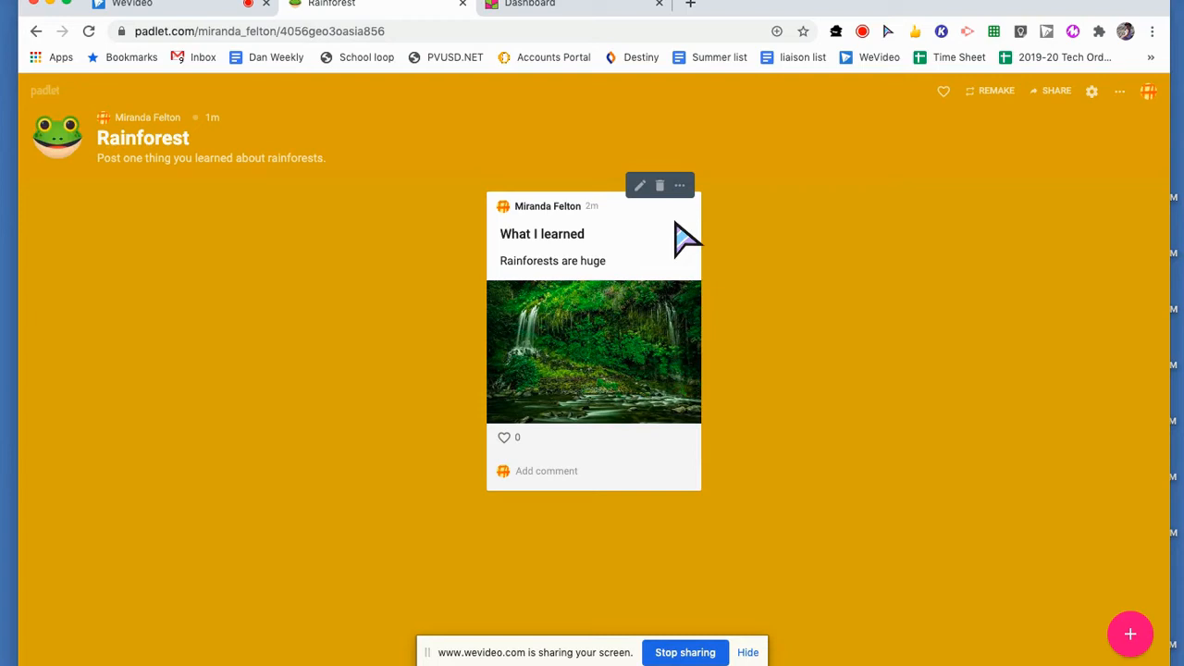
click(639, 186)
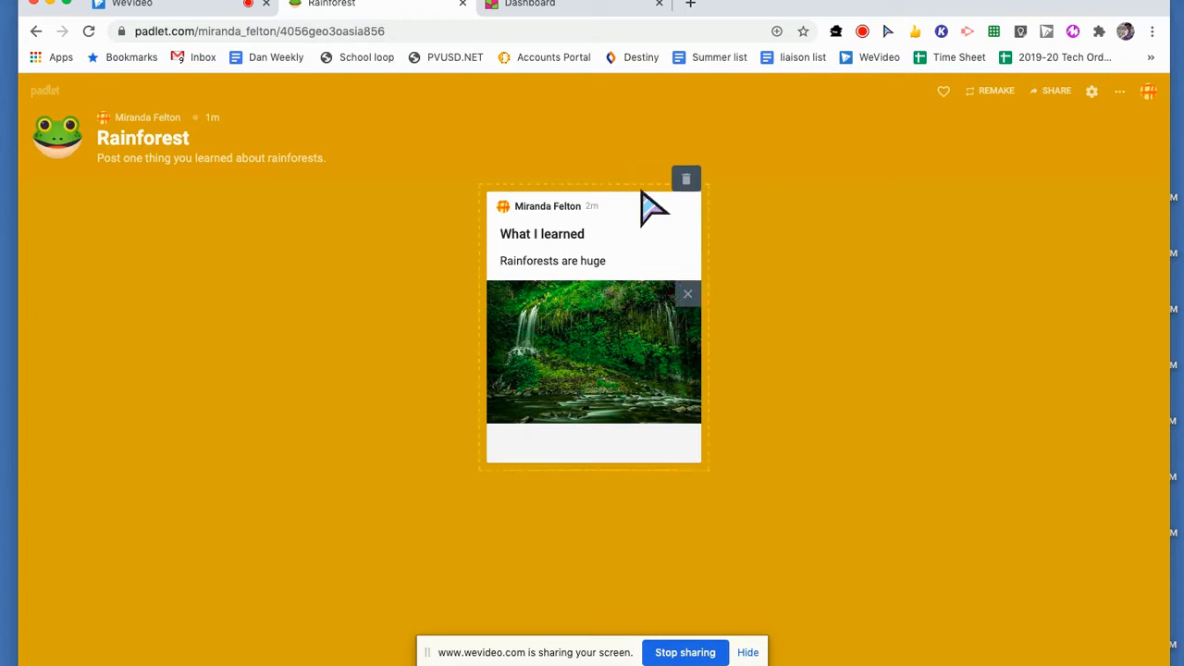
click(613, 266)
text(!)
click(784, 259)
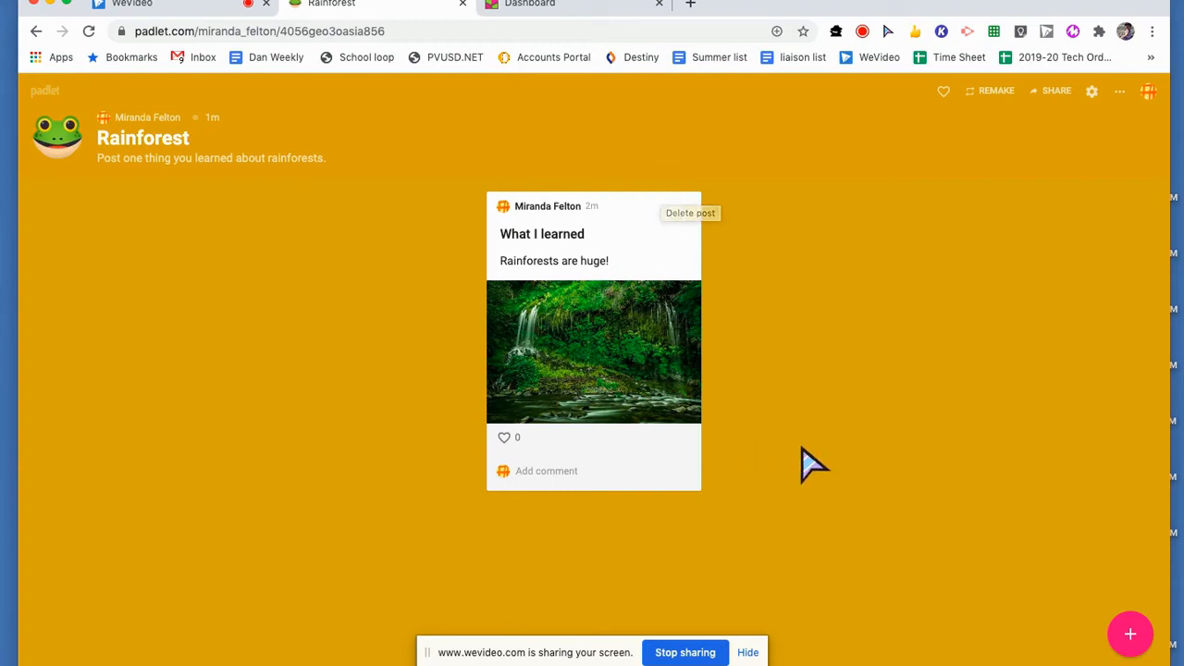
- Like the "What I learned" post and add the comment "This is great!" to it
click(504, 439)
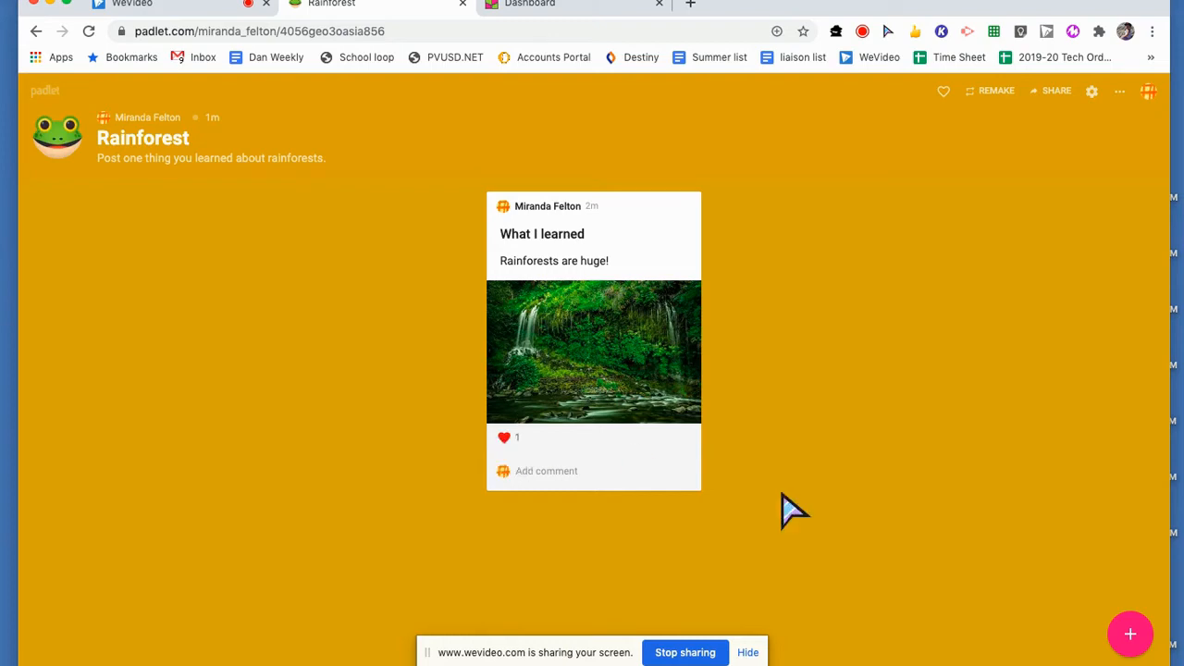
click(574, 474)
text(This)
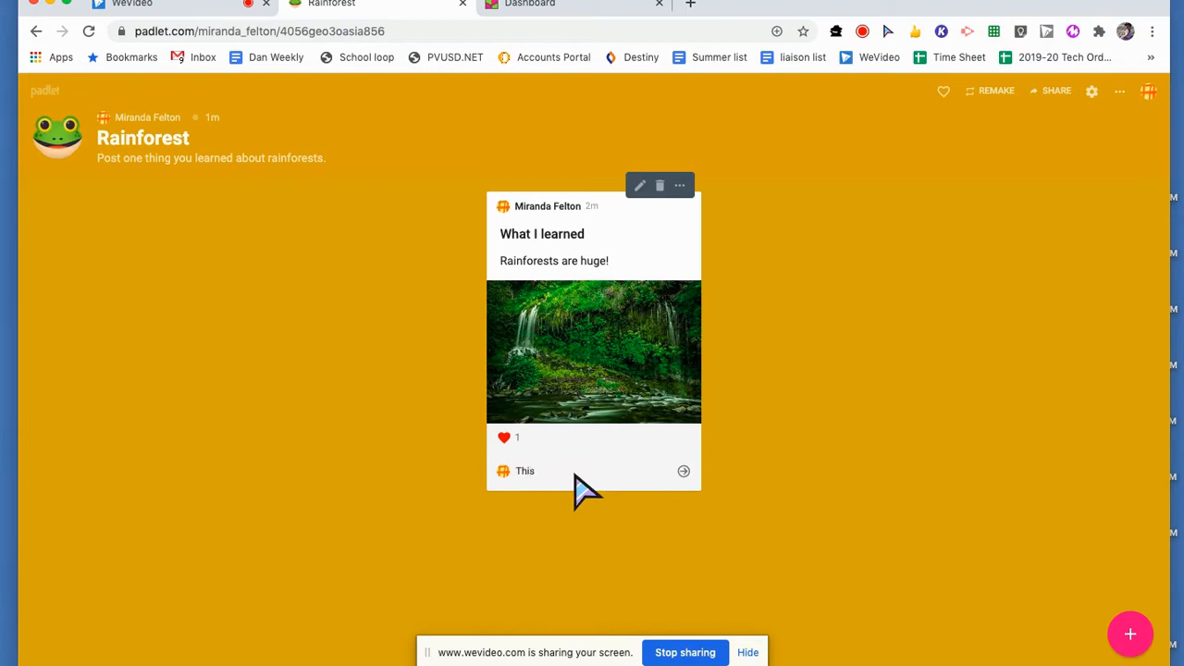
text( is great!)
key(Return)
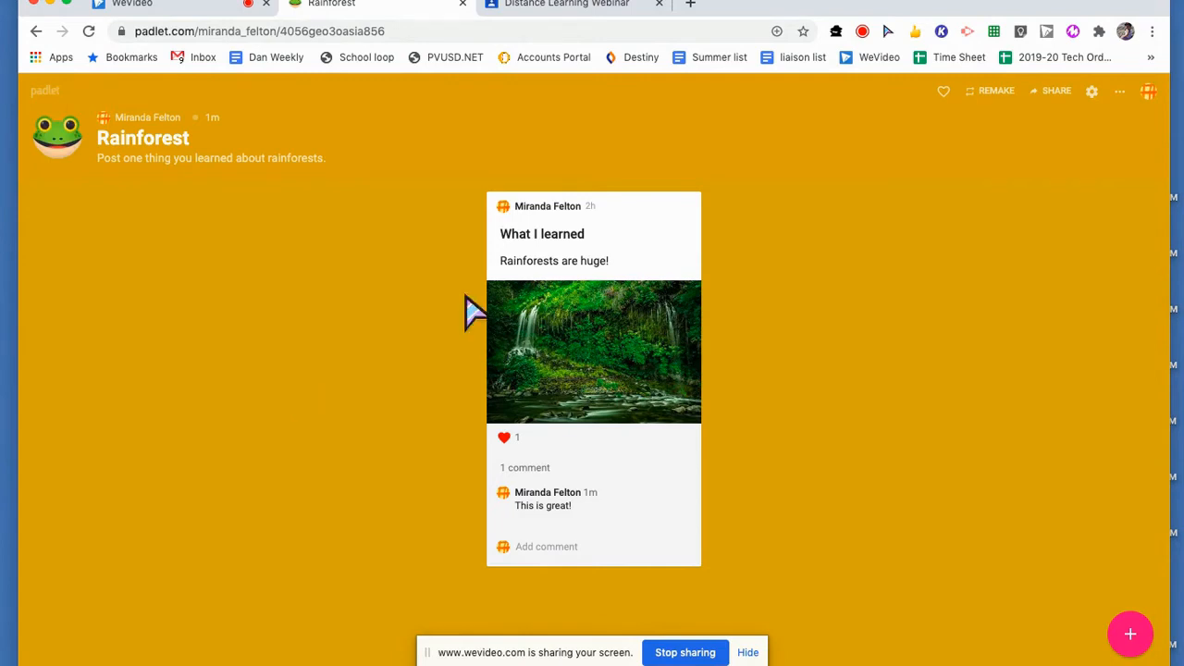
- Look over the padlet's further actions, its Address setting and the full padlet URL, leaving the settings unchanged
click(1120, 92)
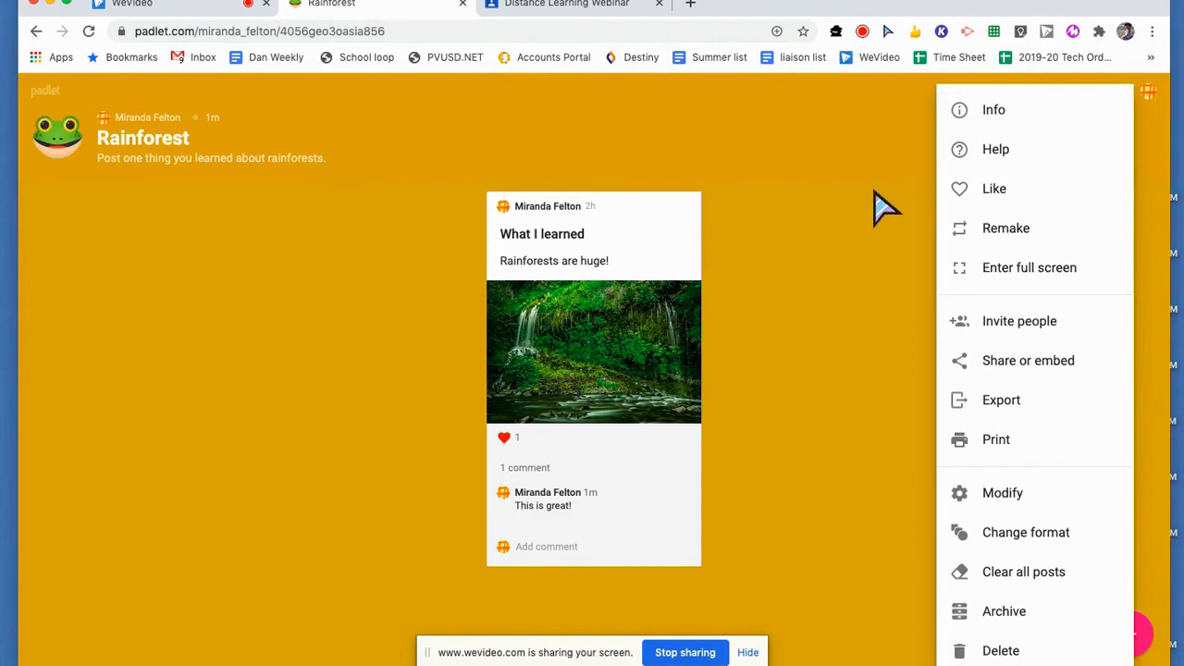
click(886, 206)
click(1091, 92)
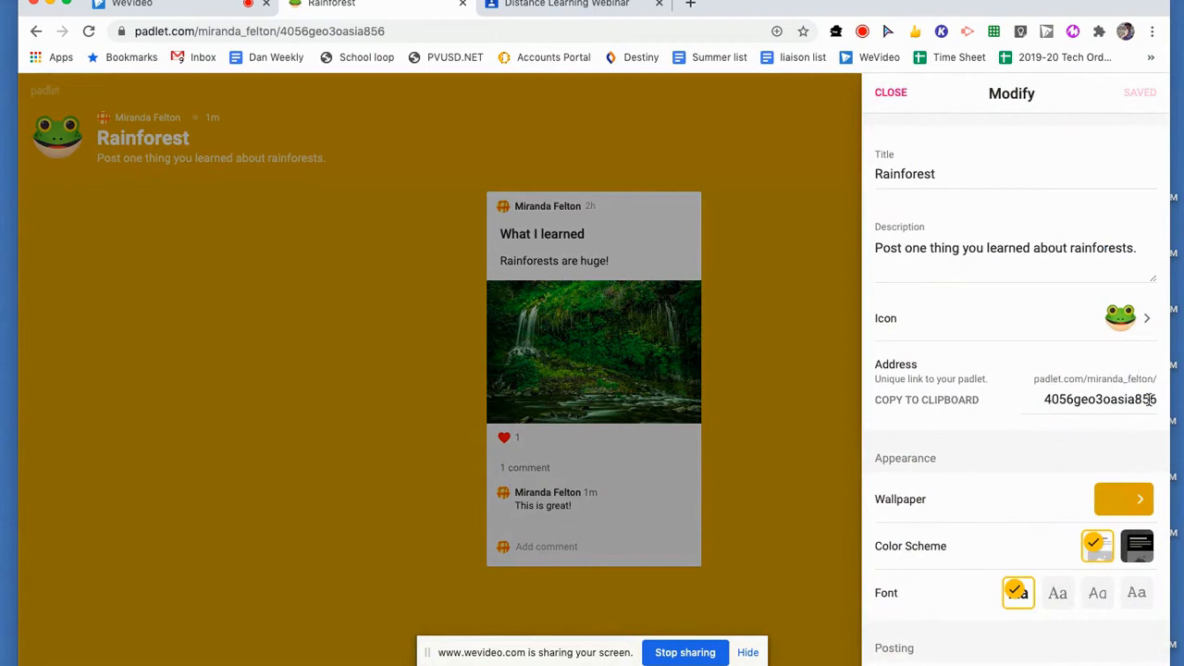
click(1115, 402)
double_click(1116, 402)
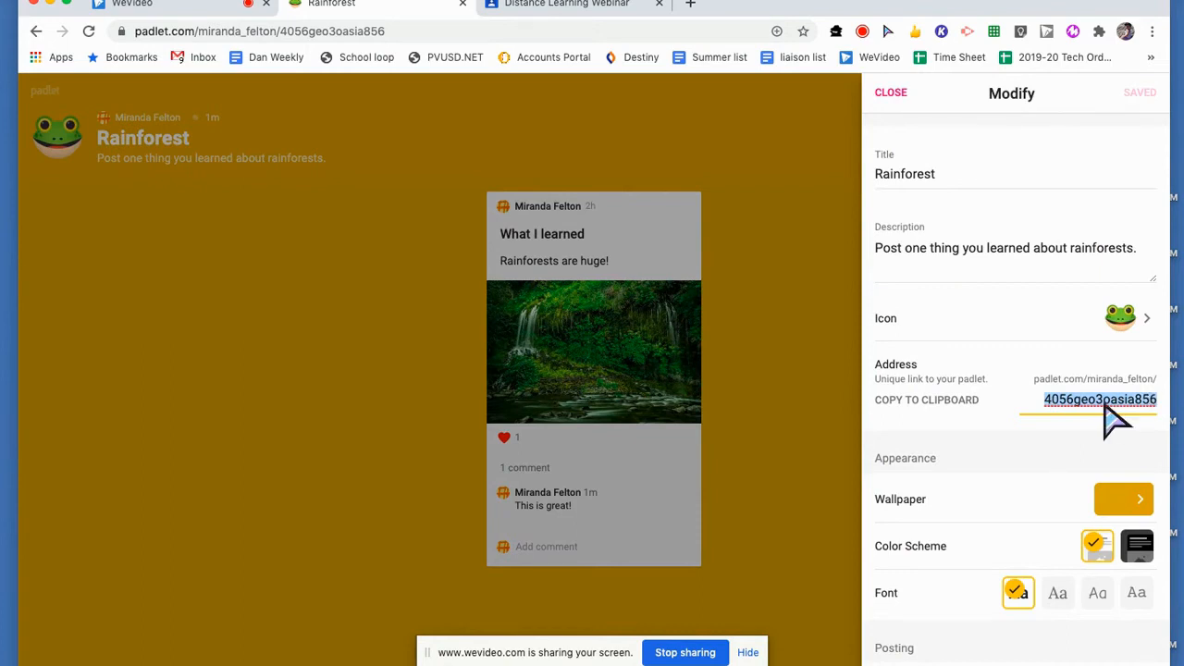
double_click(293, 31)
triple_click(292, 31)
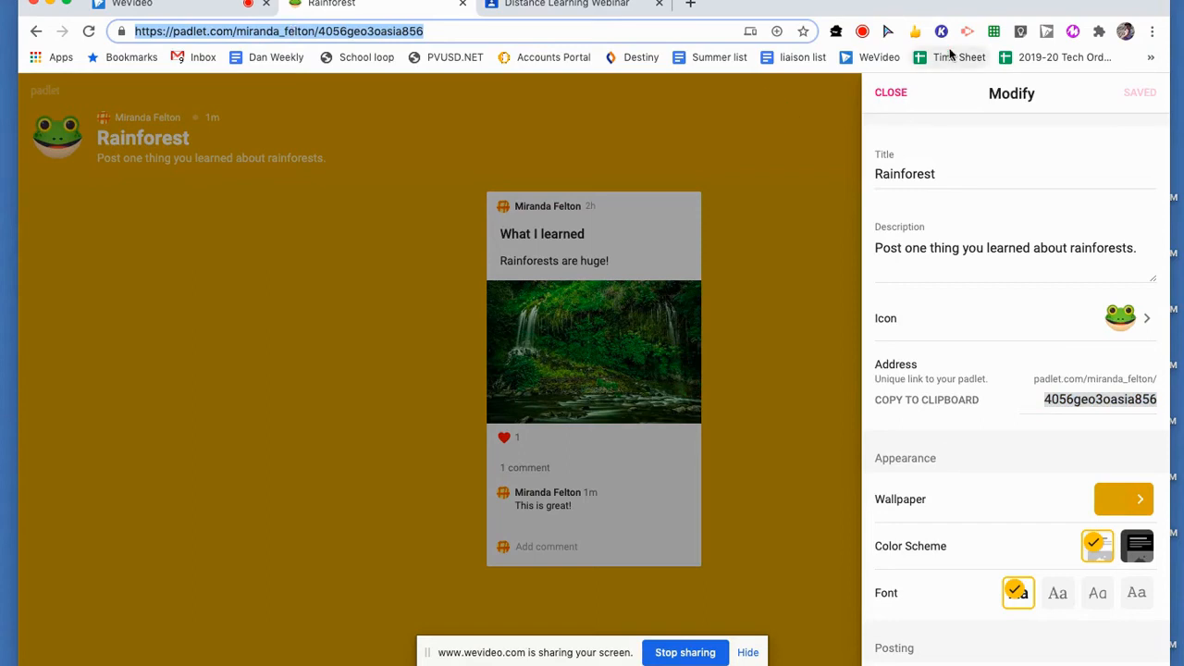
click(893, 93)
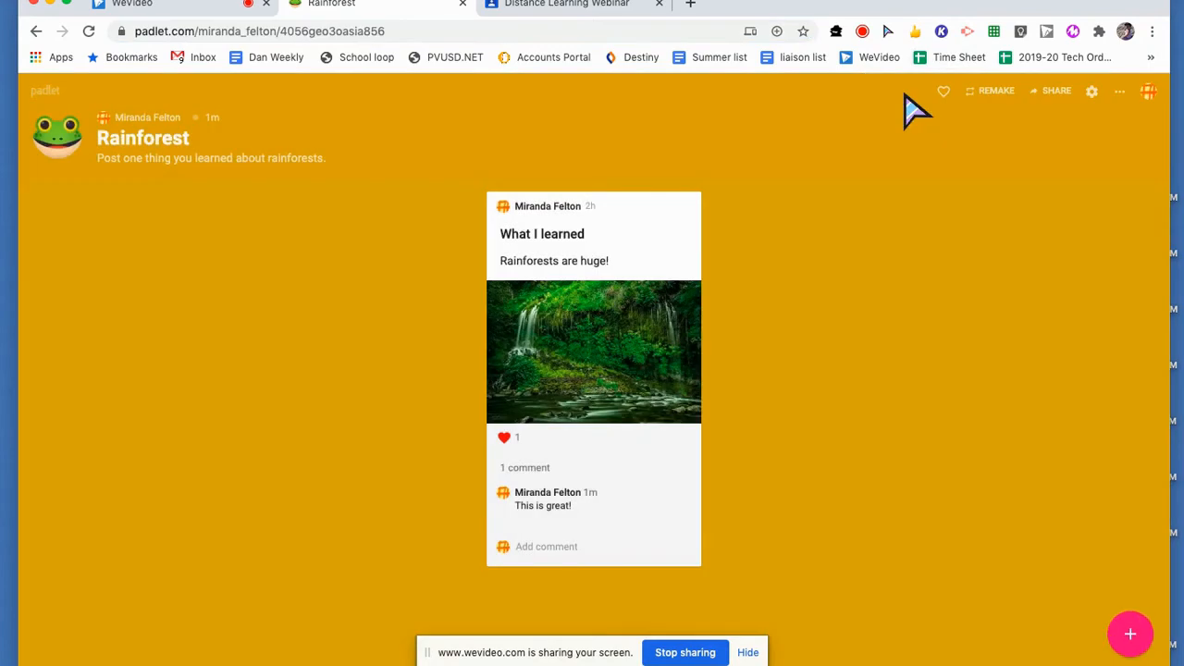
- Copy the Rainforest padlet's share link to the clipboard and close the sharing options
click(1056, 92)
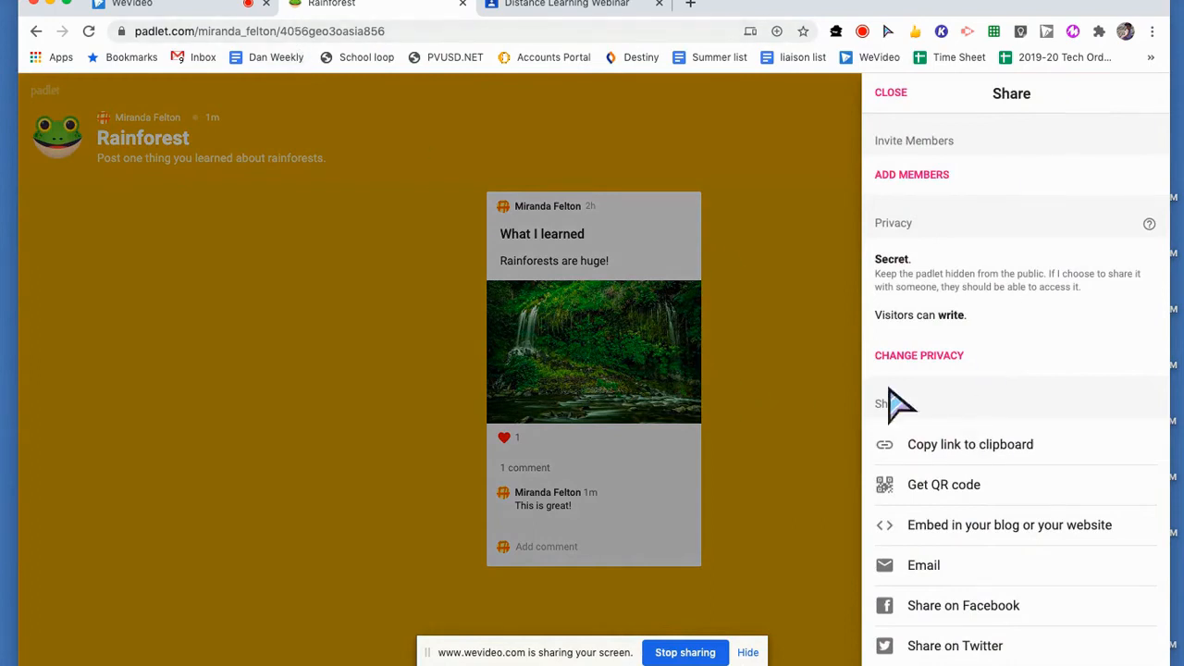
click(951, 443)
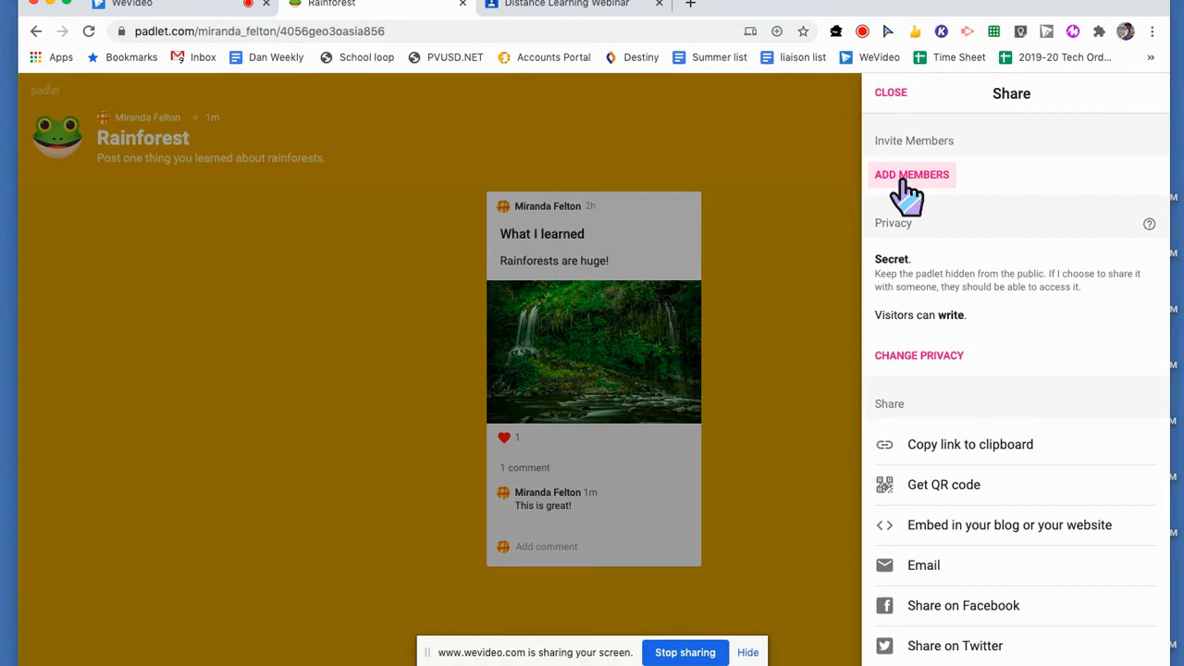
click(891, 94)
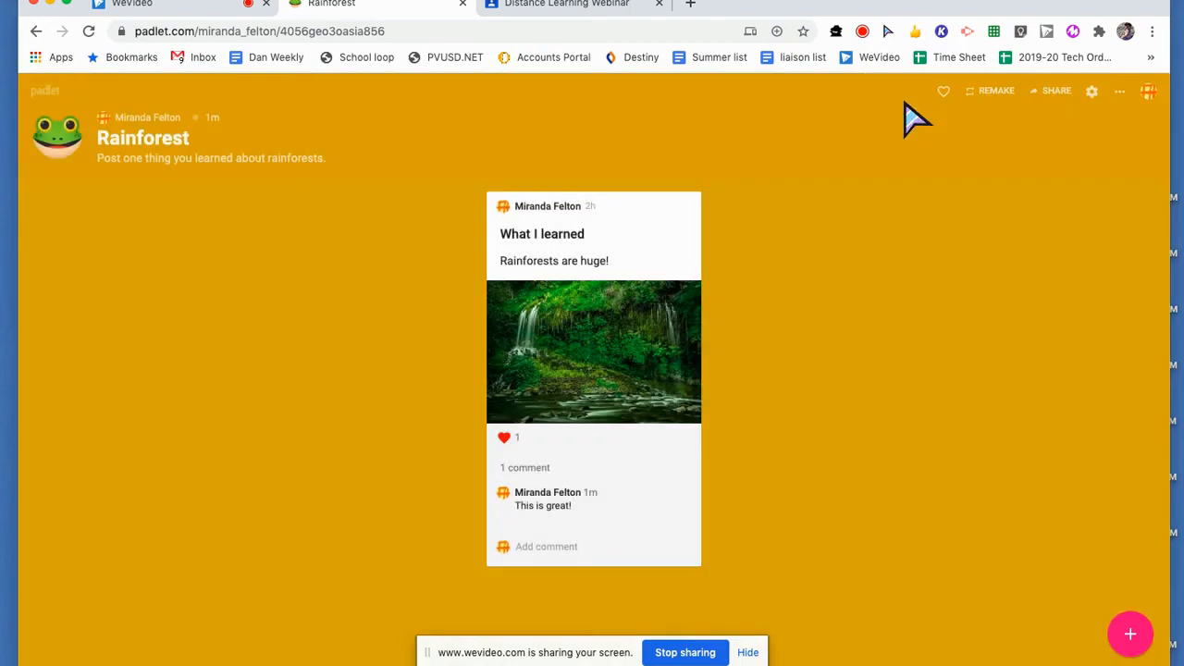
- Review the padlet's privacy choices and the visitor permission levels Can read, Can write and Can edit
click(1055, 92)
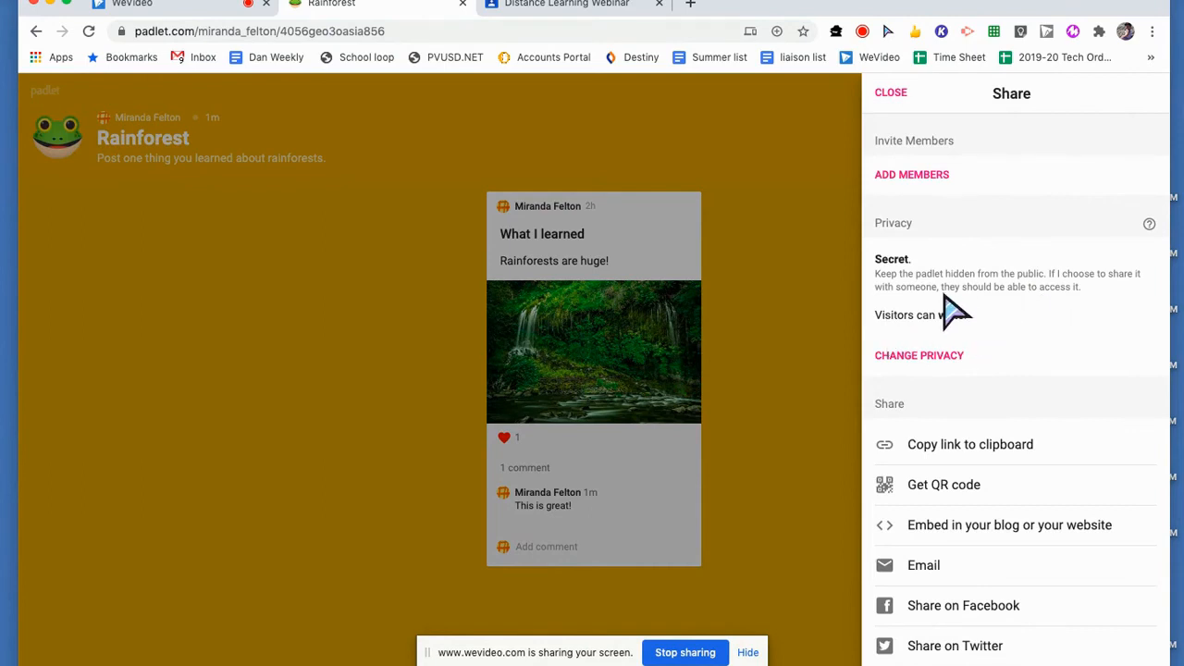
click(925, 357)
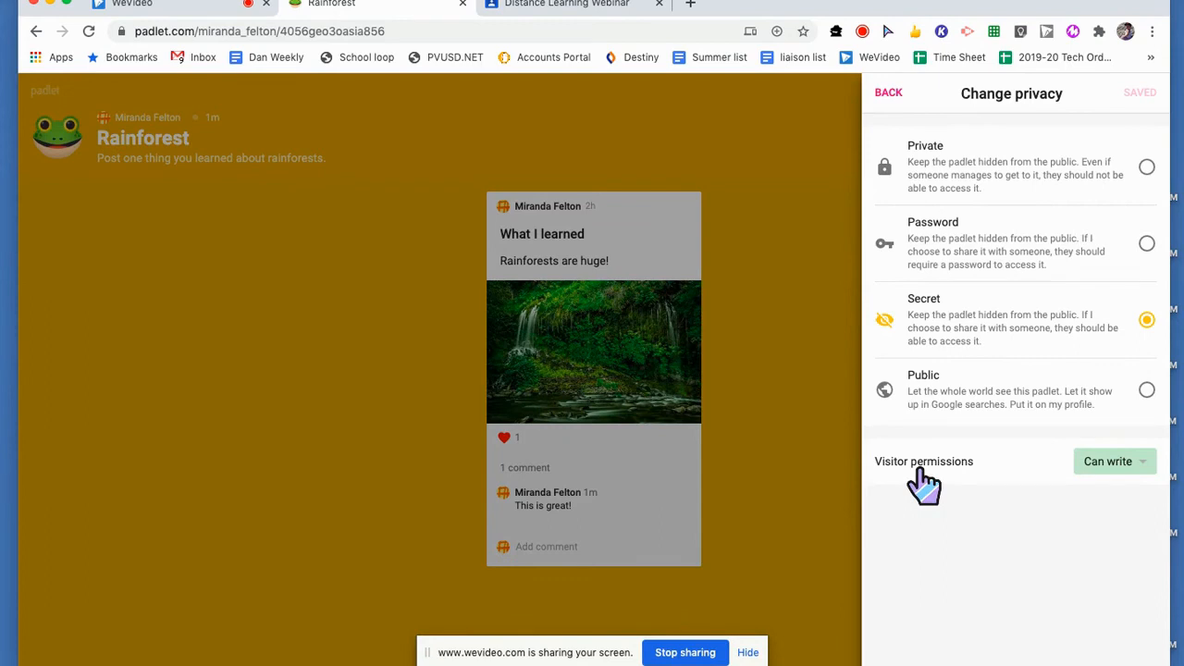
click(1145, 465)
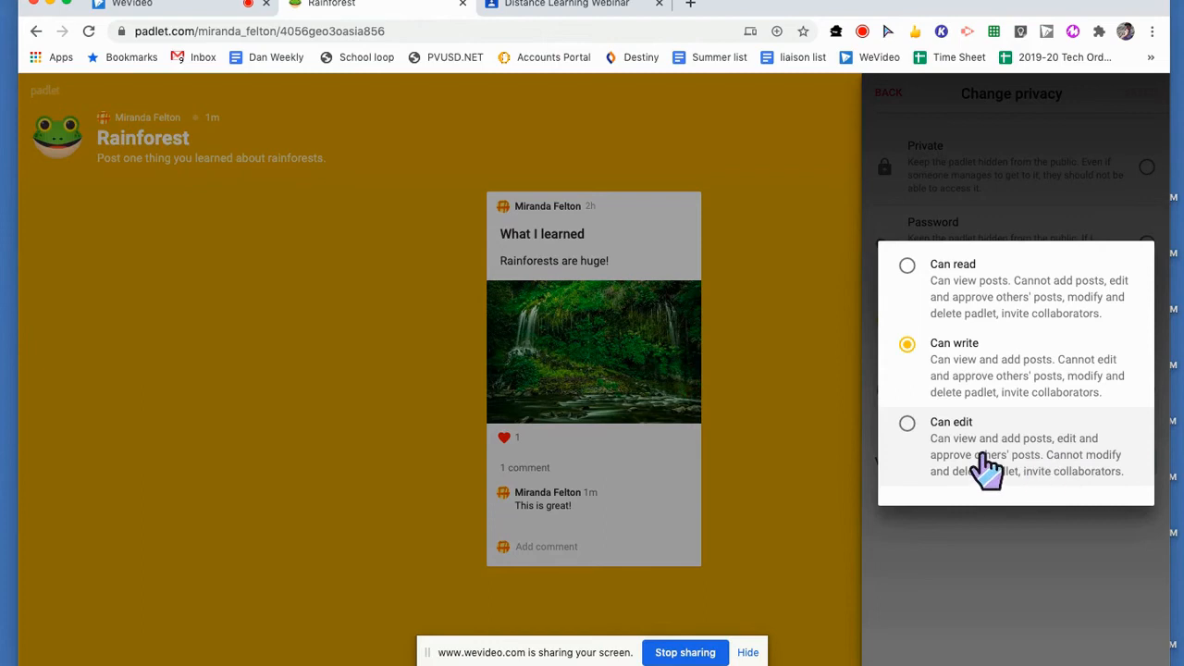
click(821, 239)
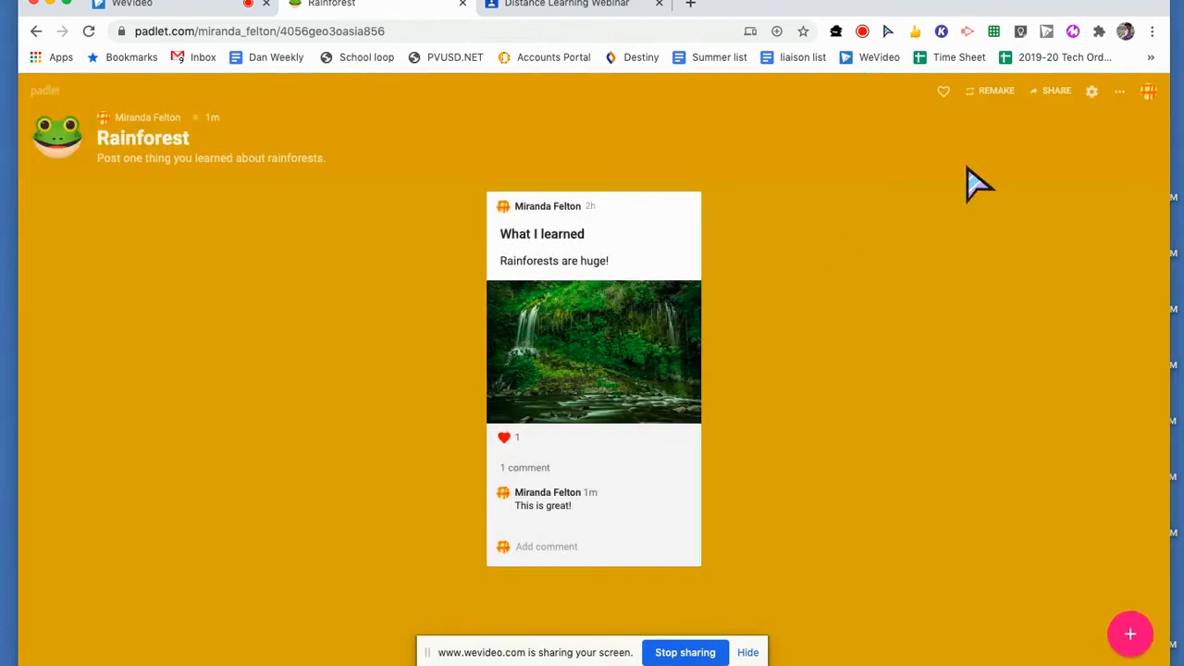
- Switch to Google Classroom and open the Rainforests assignment of the Distance Learning Webinar class for editing
click(560, 7)
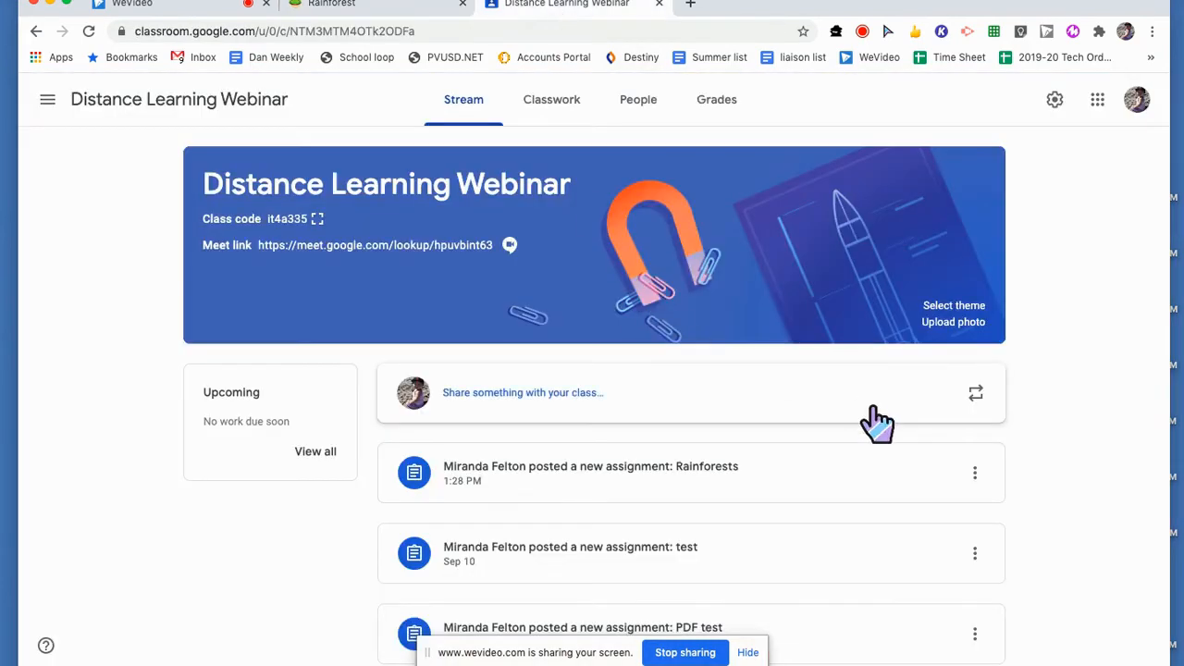
click(678, 474)
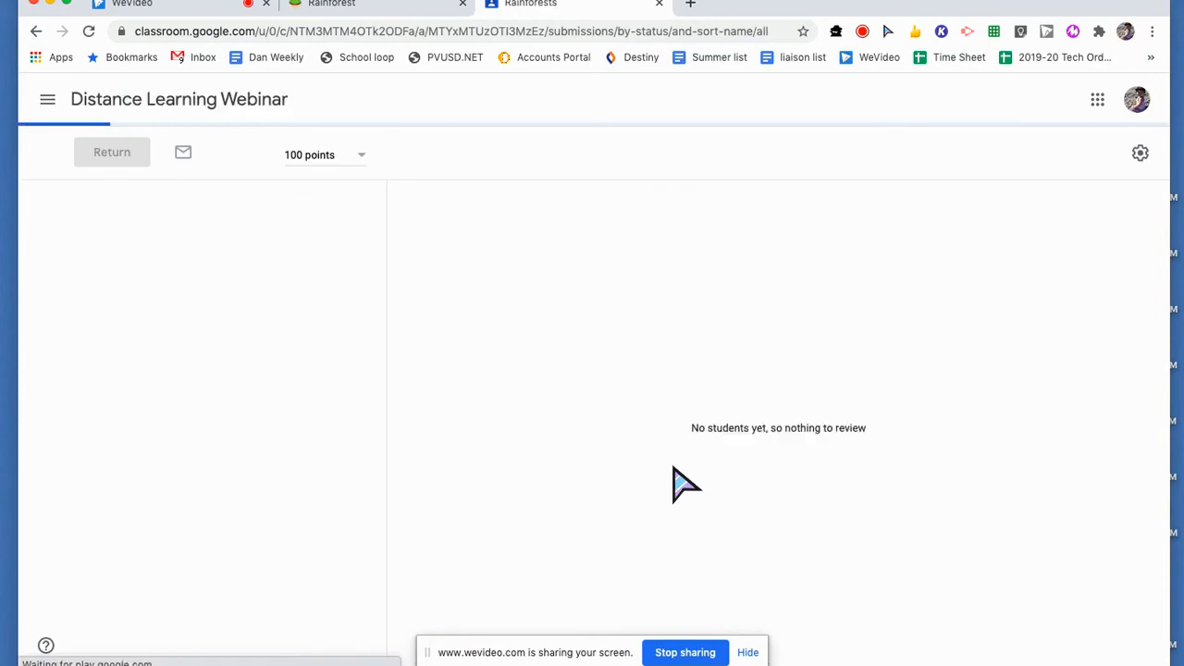
click(531, 131)
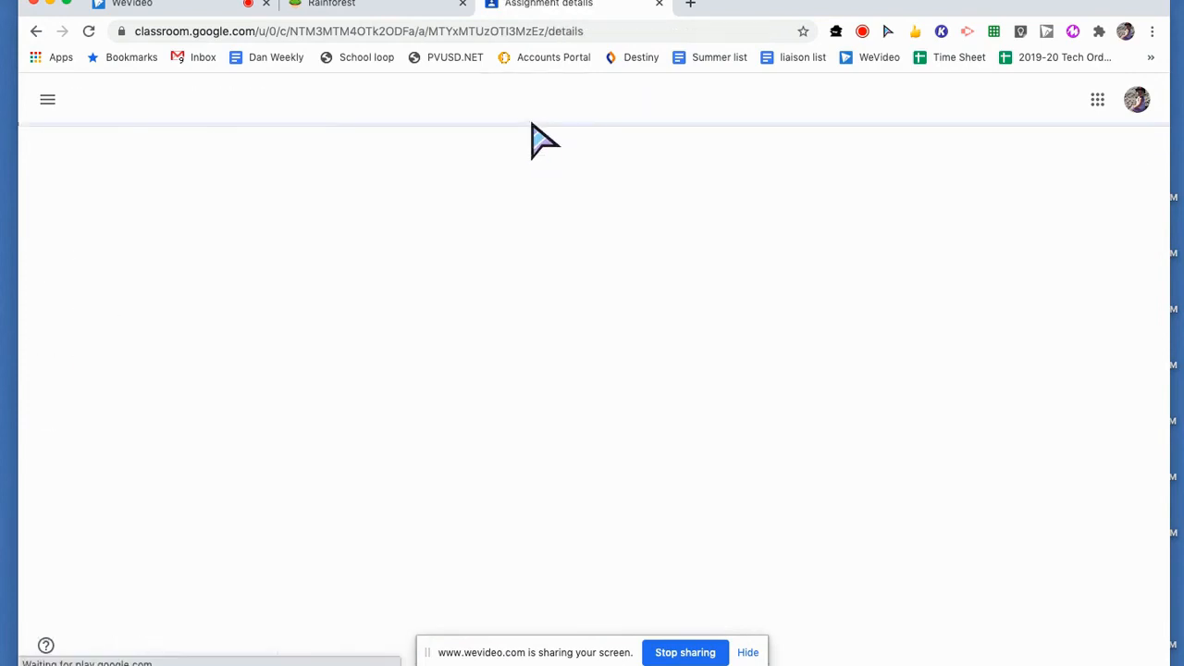
click(919, 161)
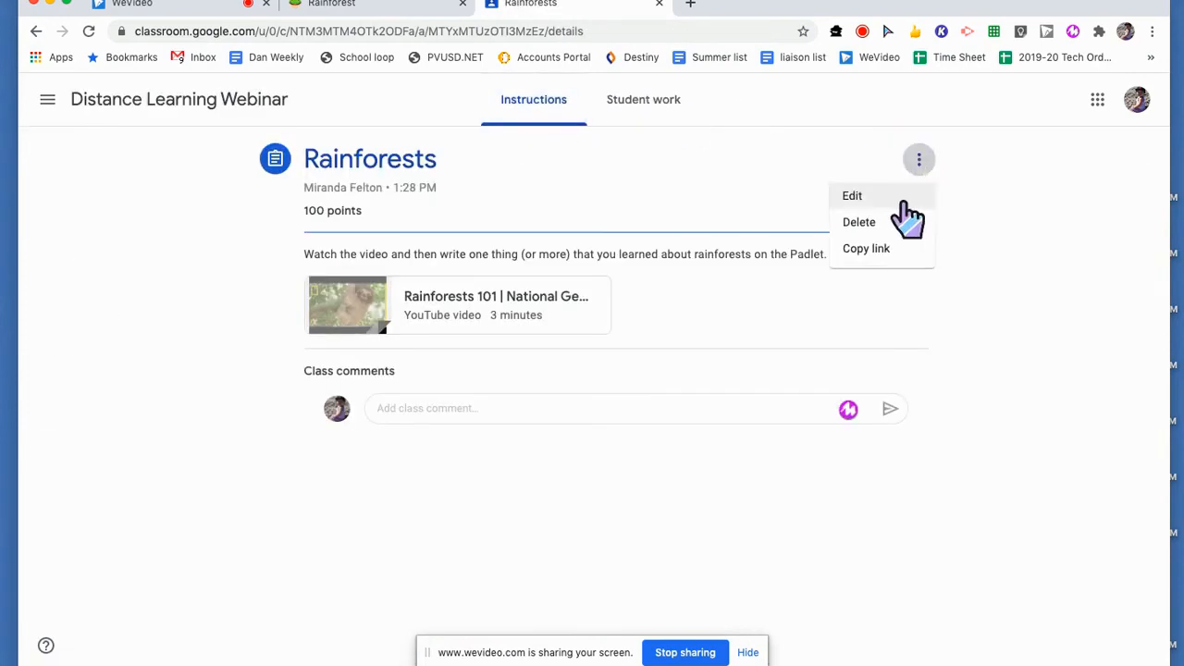
click(897, 201)
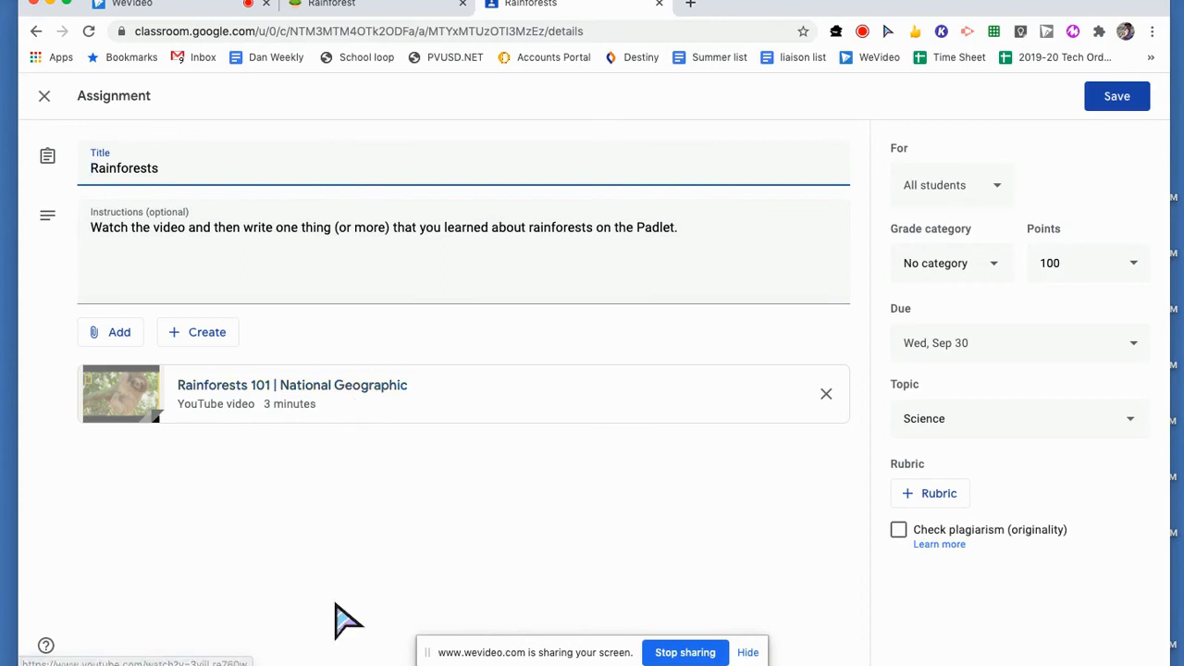
- Attach the copied padlet link to the Rainforests assignment and save the assignment
click(121, 332)
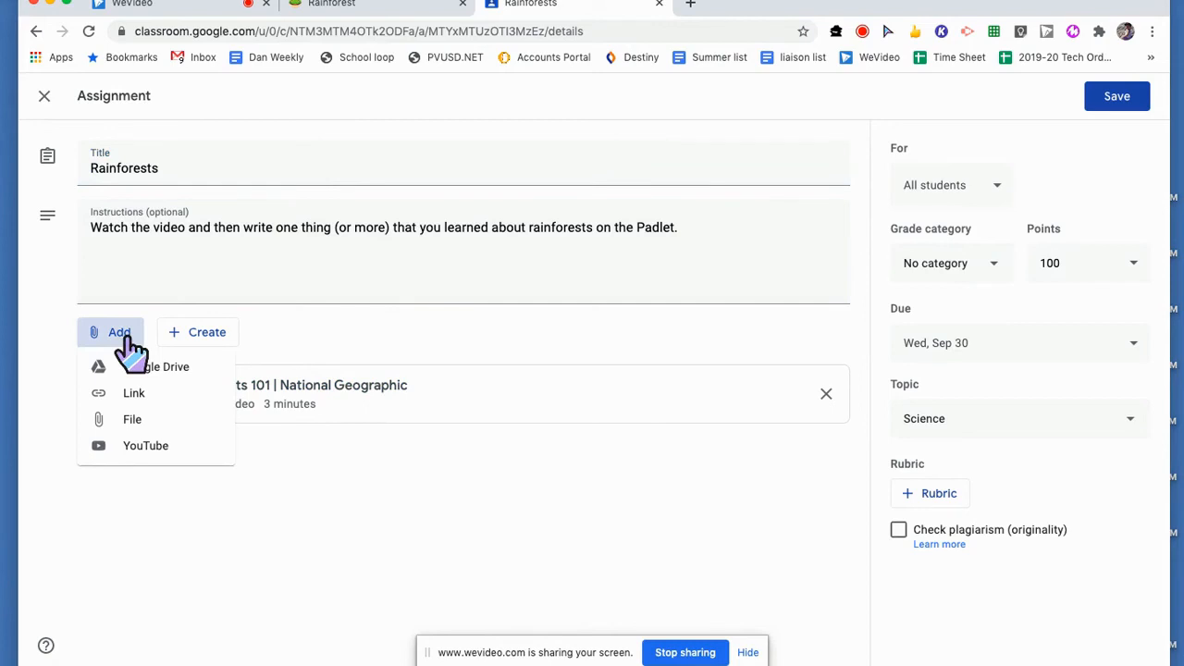
click(139, 395)
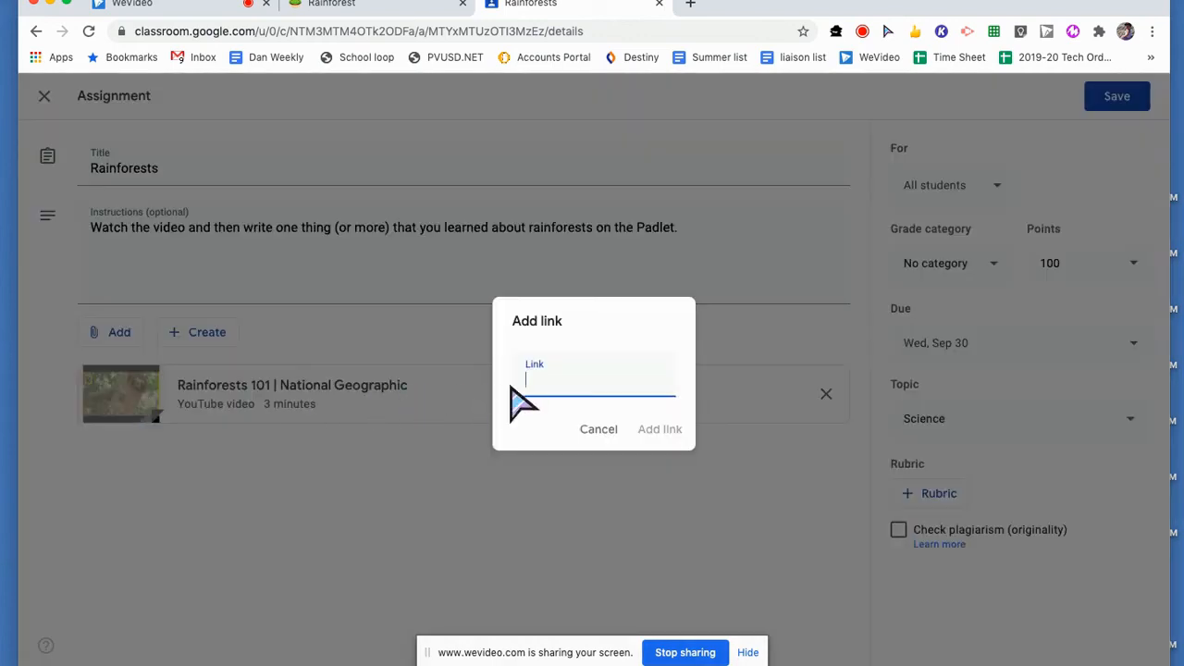
key(super+v)
click(657, 431)
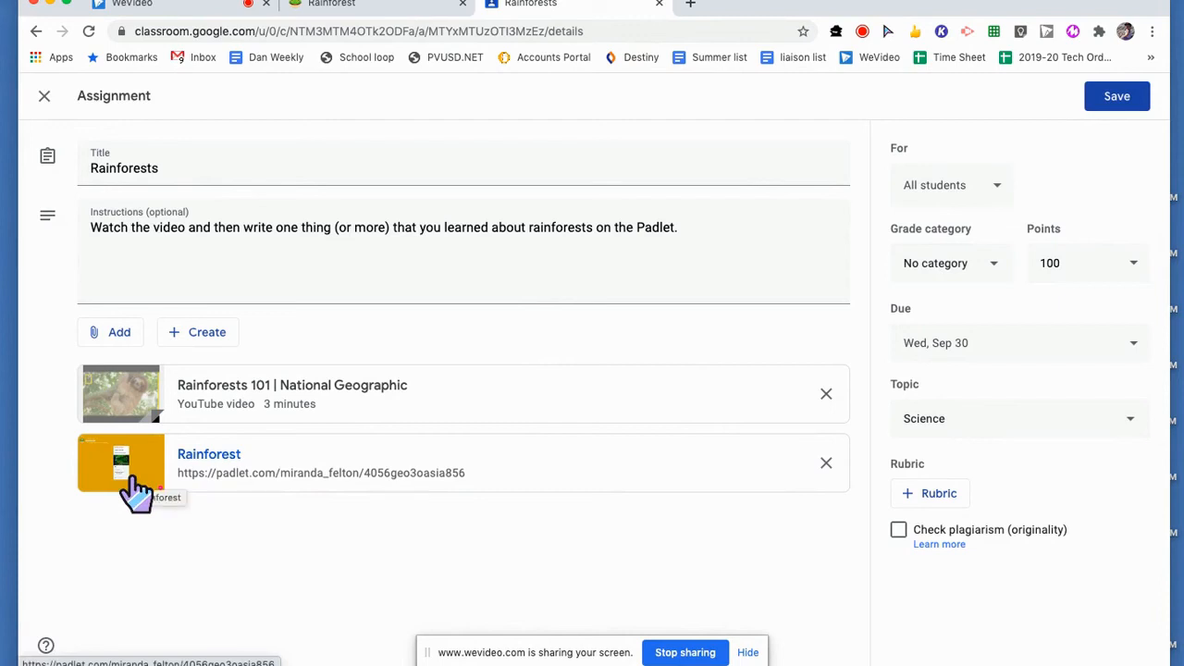
click(1117, 127)
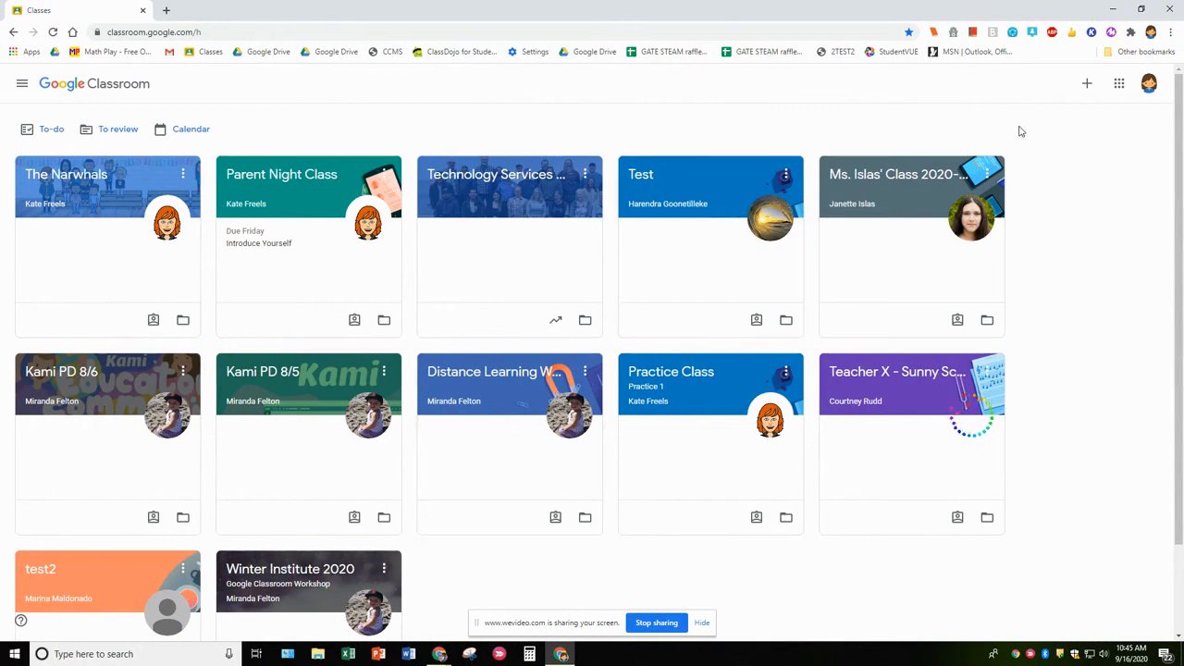
- From the student account's Google Classroom, open the Rainforests assignment in Distance Learning Webinar and follow its attached Rainforest padlet link
click(495, 386)
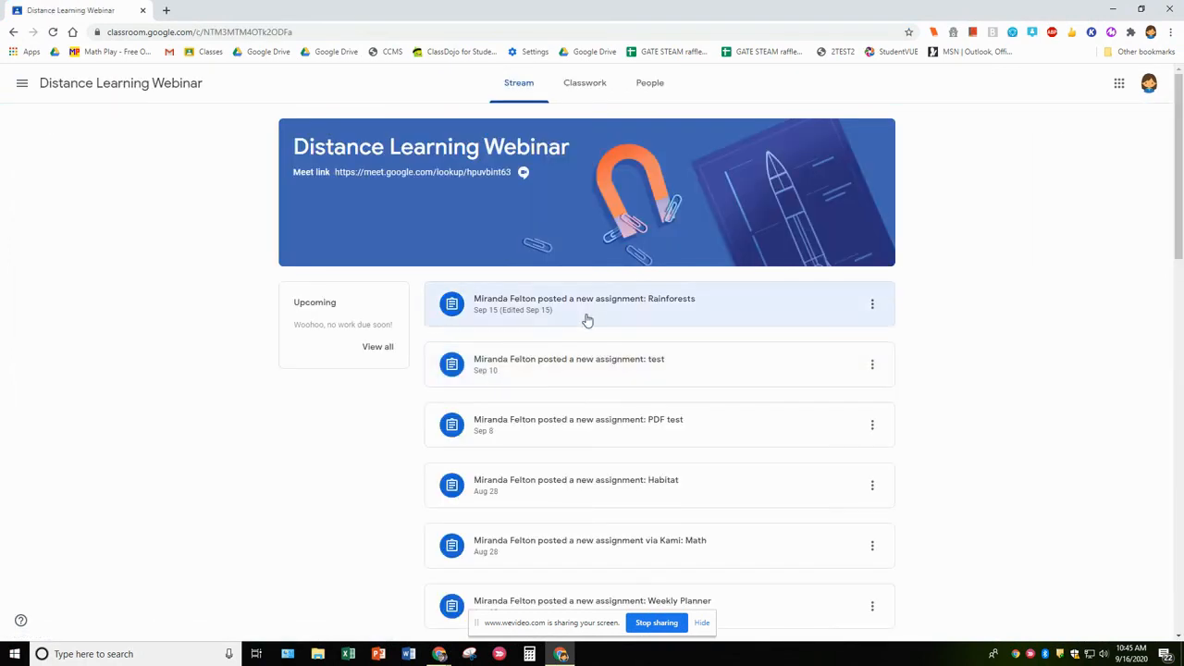
click(682, 304)
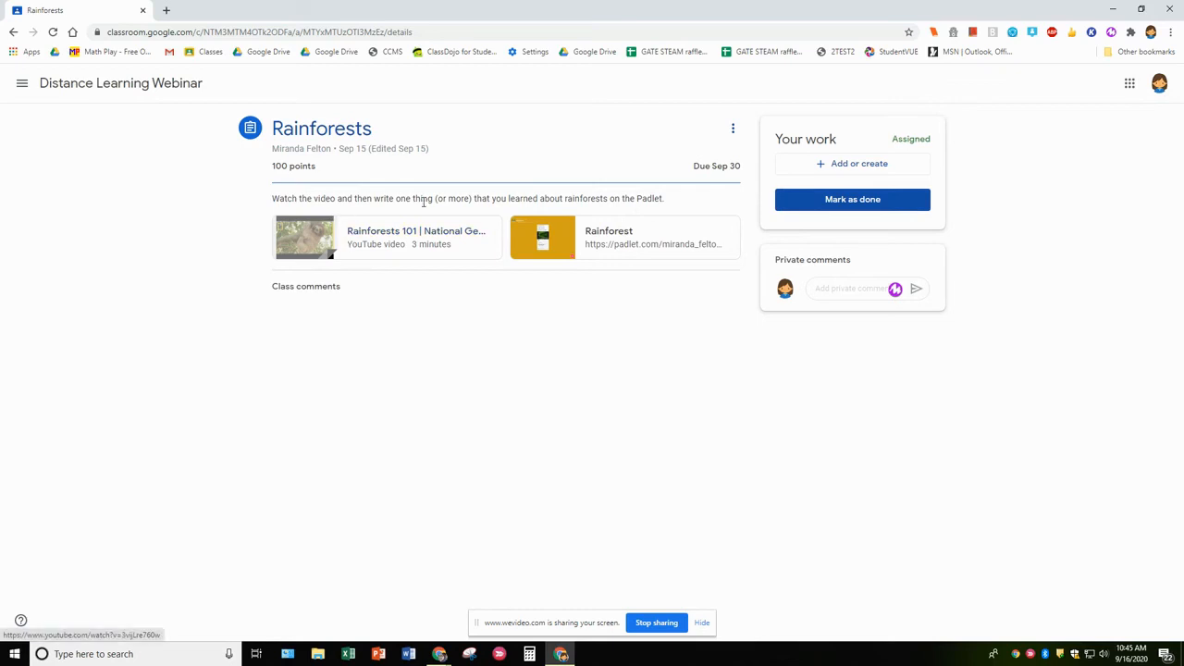
click(618, 252)
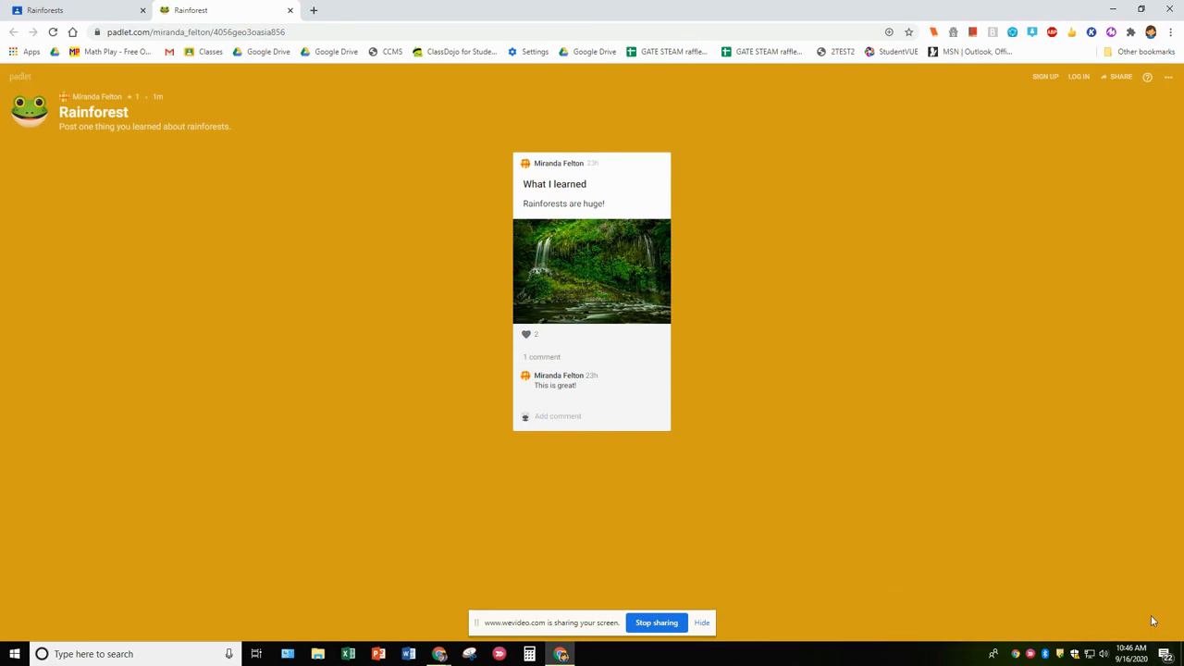
- Start a new post on the padlet as an anonymous visitor and delete it
click(1152, 621)
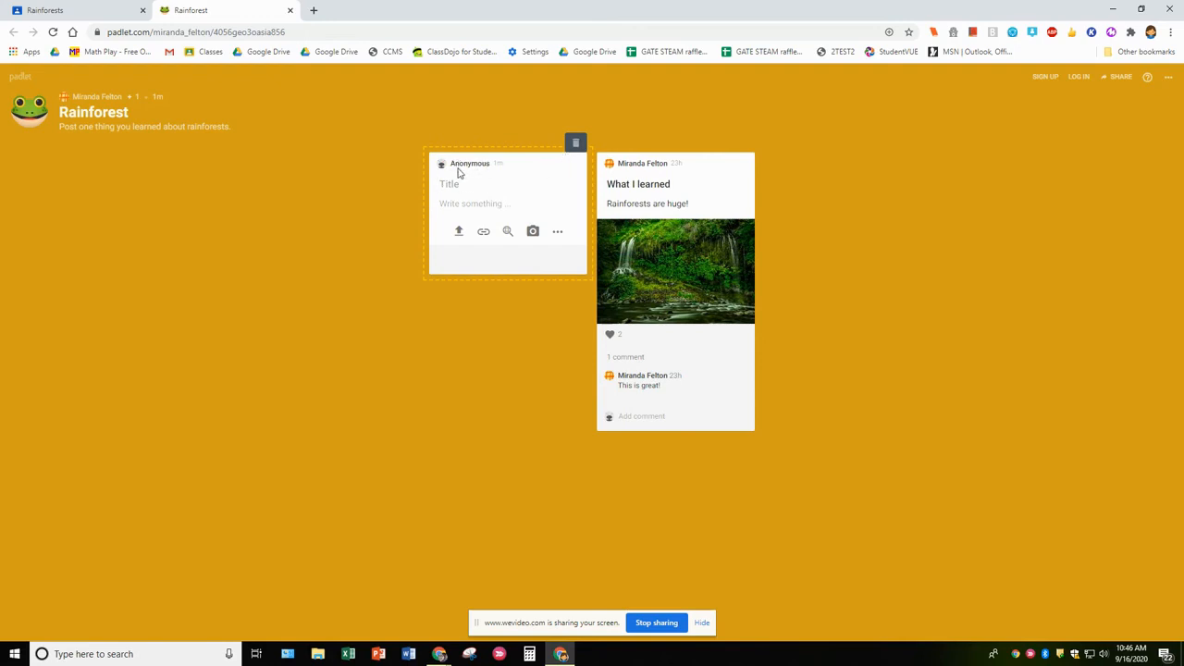
click(576, 143)
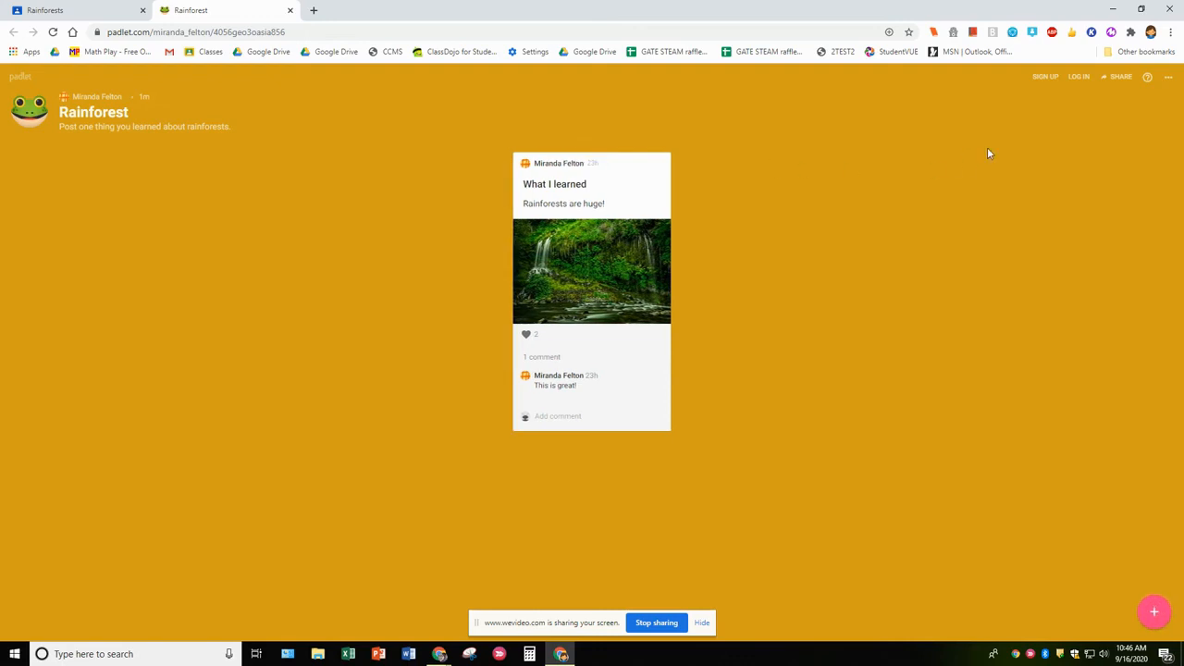
- Log in to Padlet with the student's Google account and allow the site's notifications
click(1079, 79)
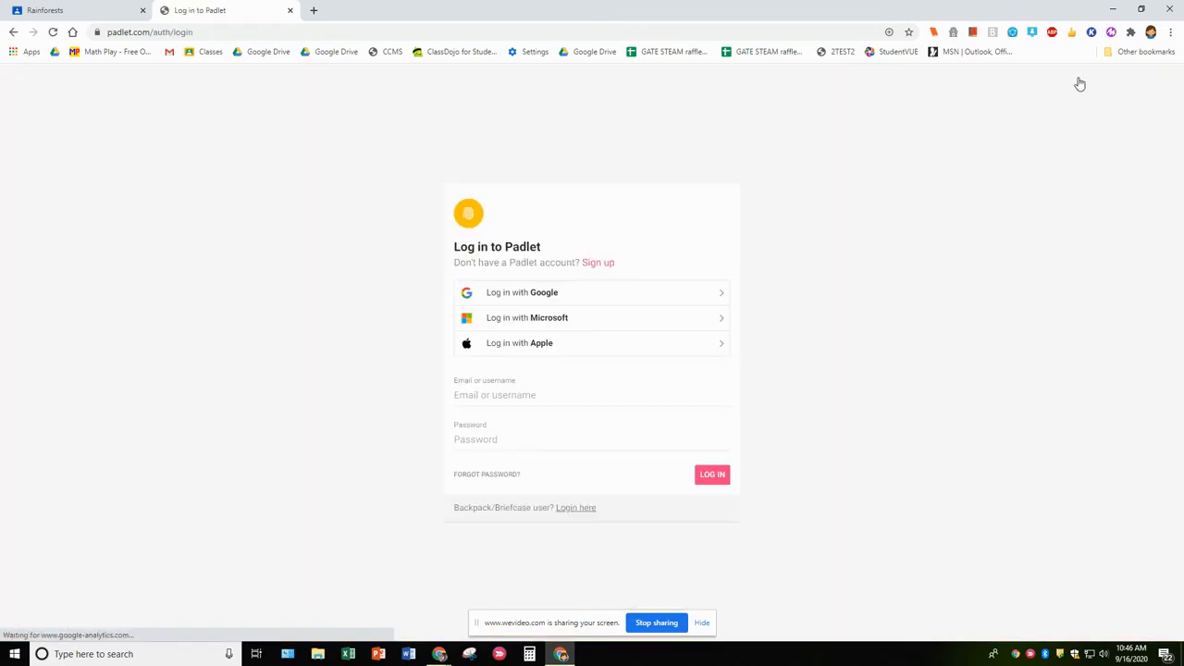
click(552, 293)
click(712, 348)
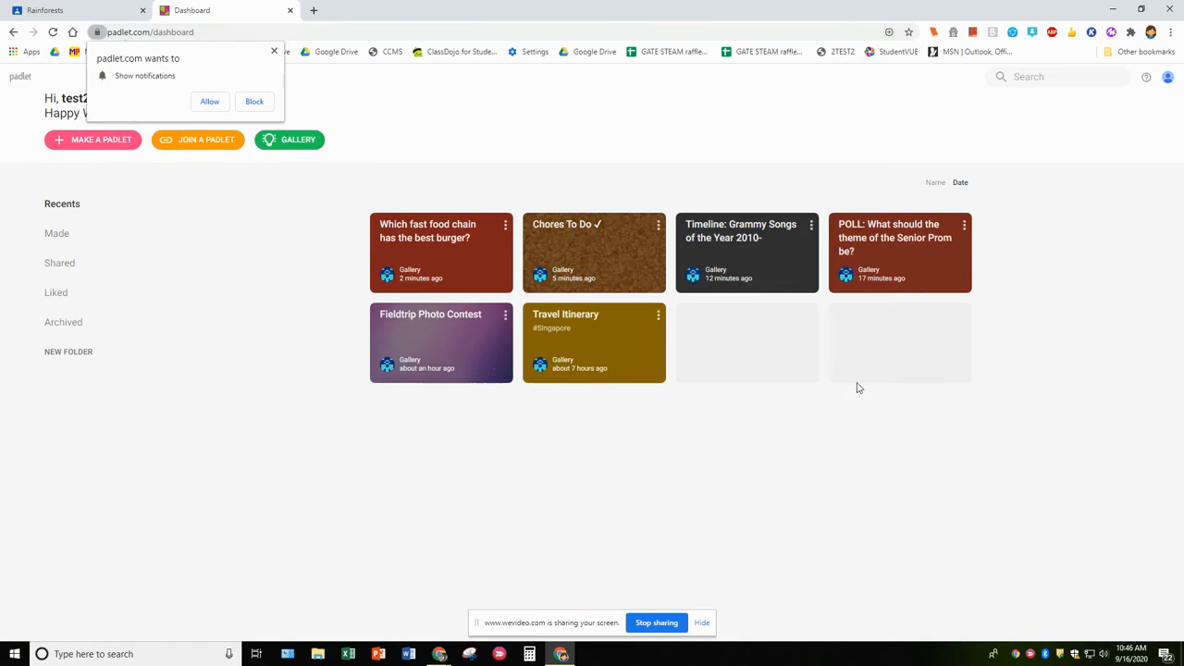
click(210, 101)
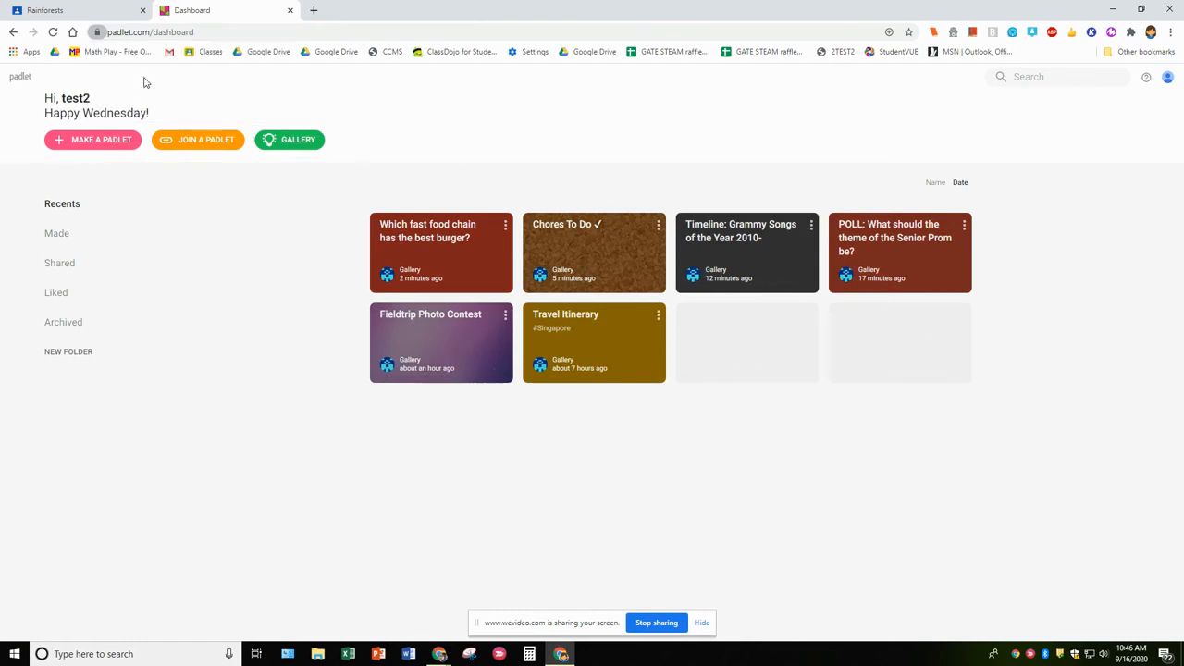
- Reopen the Rainforest padlet from the Classroom assignment and check which account is signed in
click(129, 11)
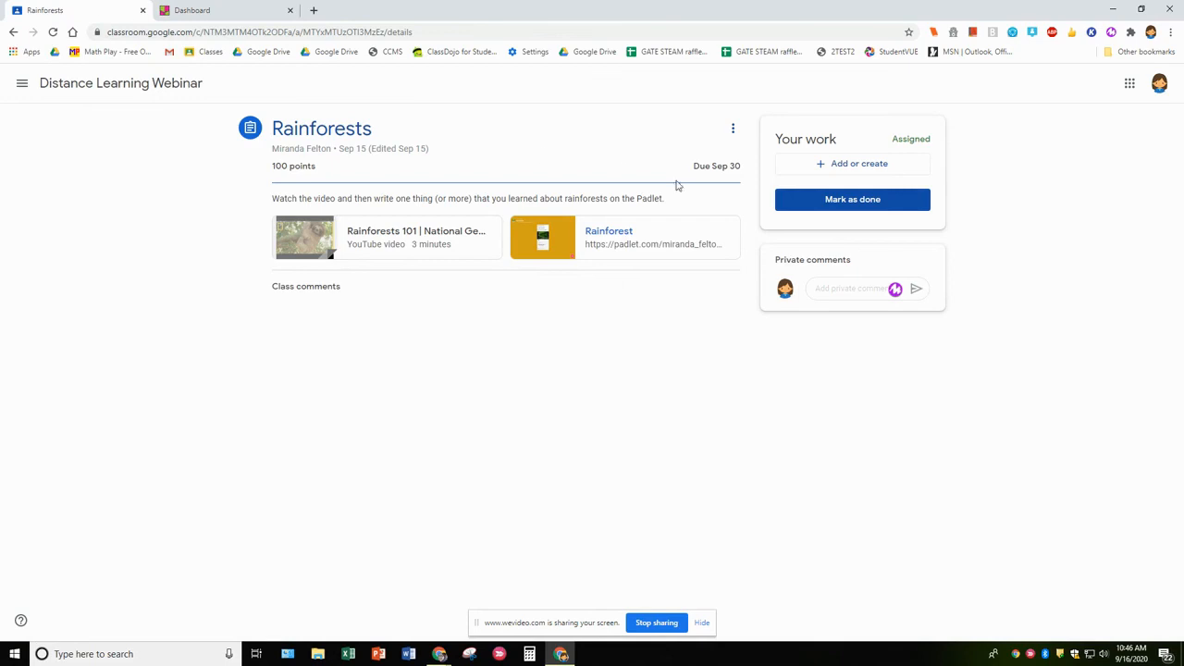
click(607, 233)
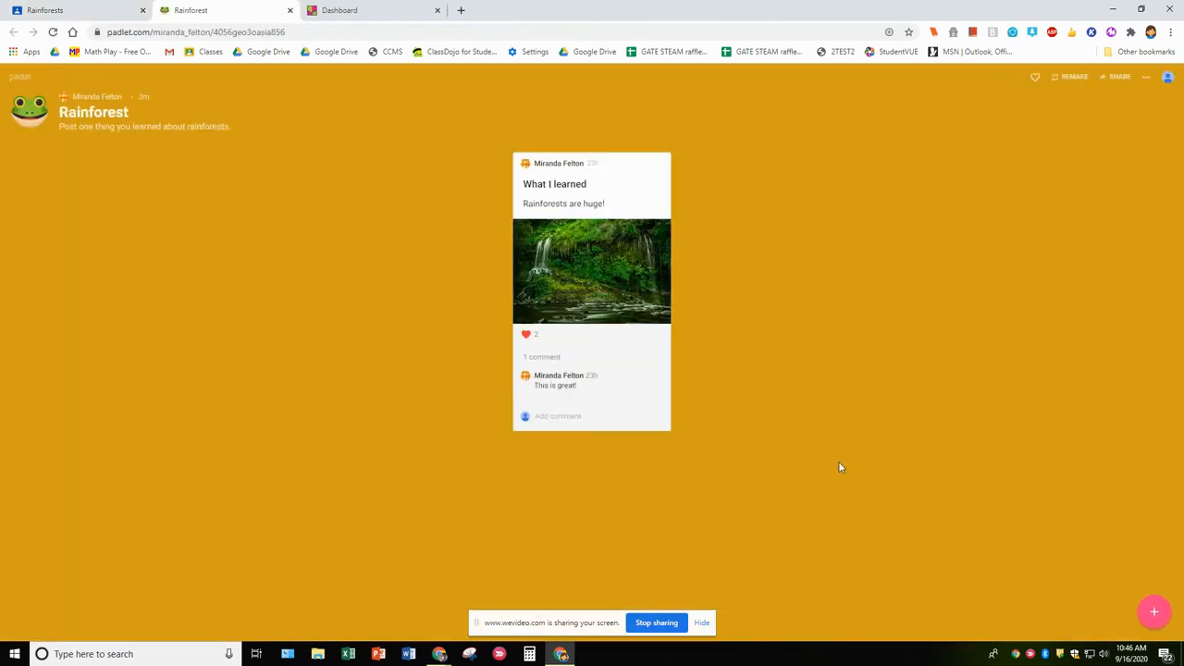
click(1168, 78)
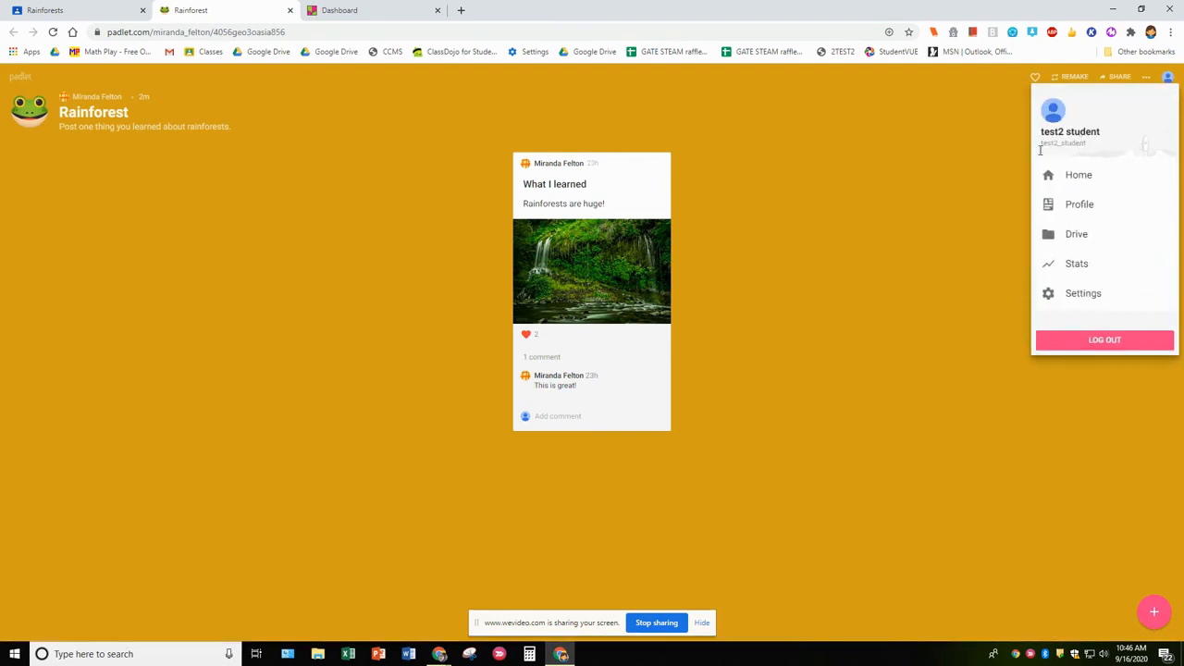
click(1076, 555)
- Add a post to the Rainforest padlet titled "Rainforest" with the body text "dfj;ldjflskdjflkads"
click(1153, 616)
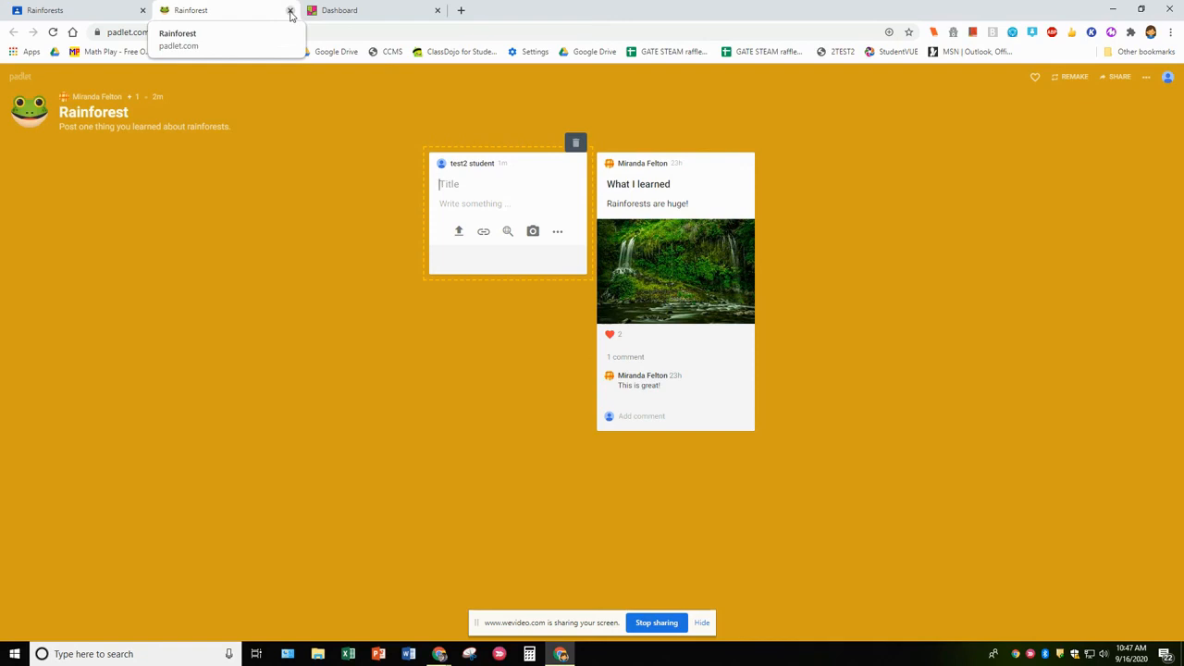
text(Rainforest)
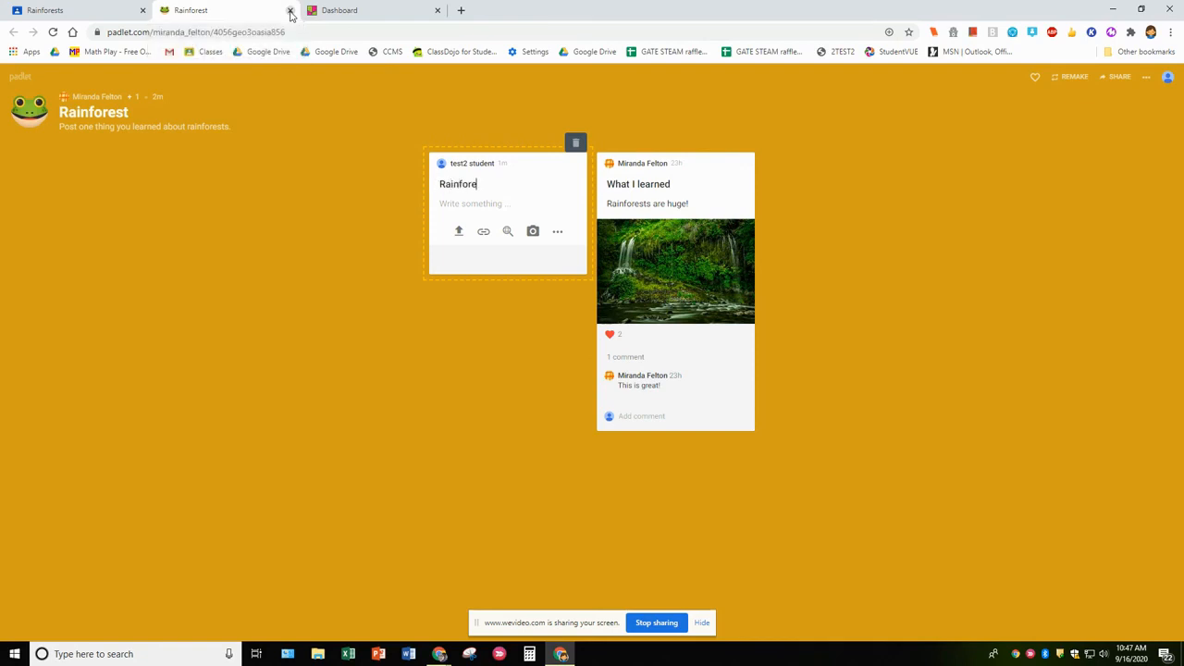
click(456, 207)
text(dfj;ldj;skdjflkads)
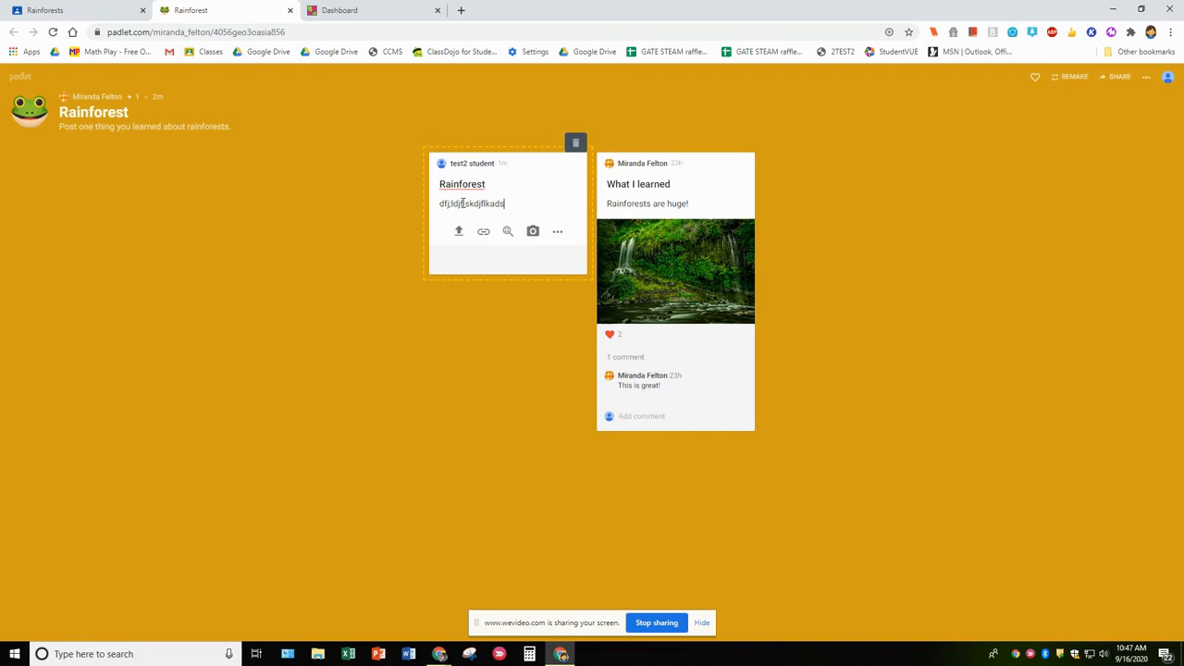
click(513, 356)
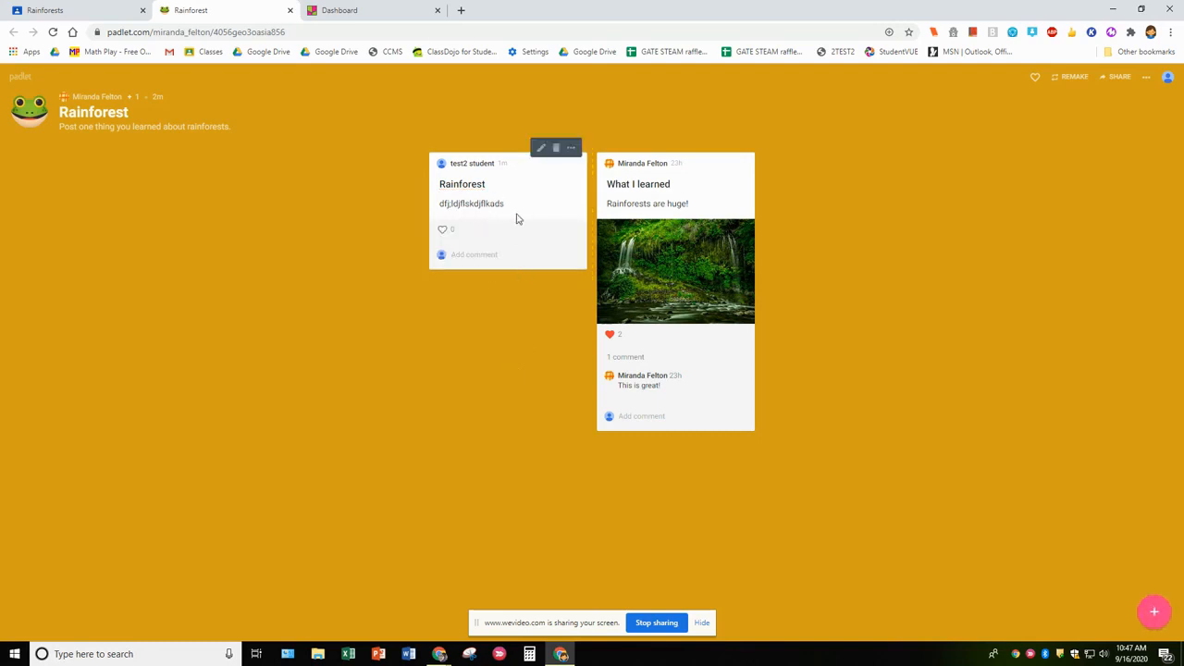
- Toggle the like on the "What I learned" post and add the comment "Great!" to it
click(609, 335)
click(610, 334)
click(663, 418)
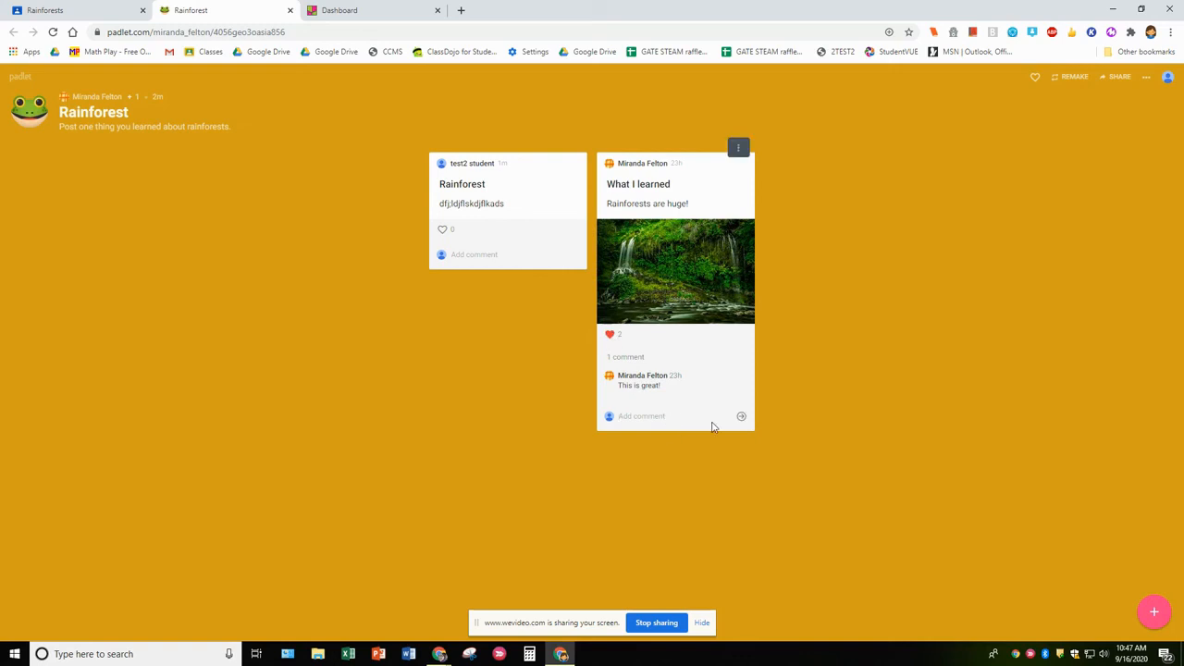
text(Great!)
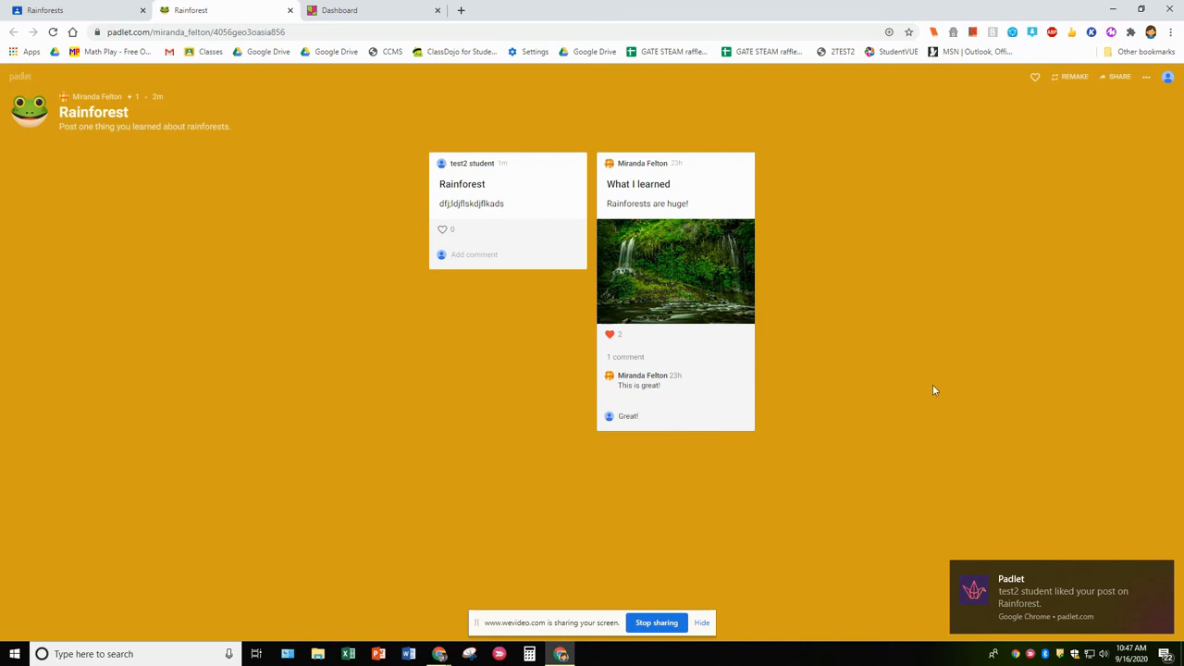
key(Return)
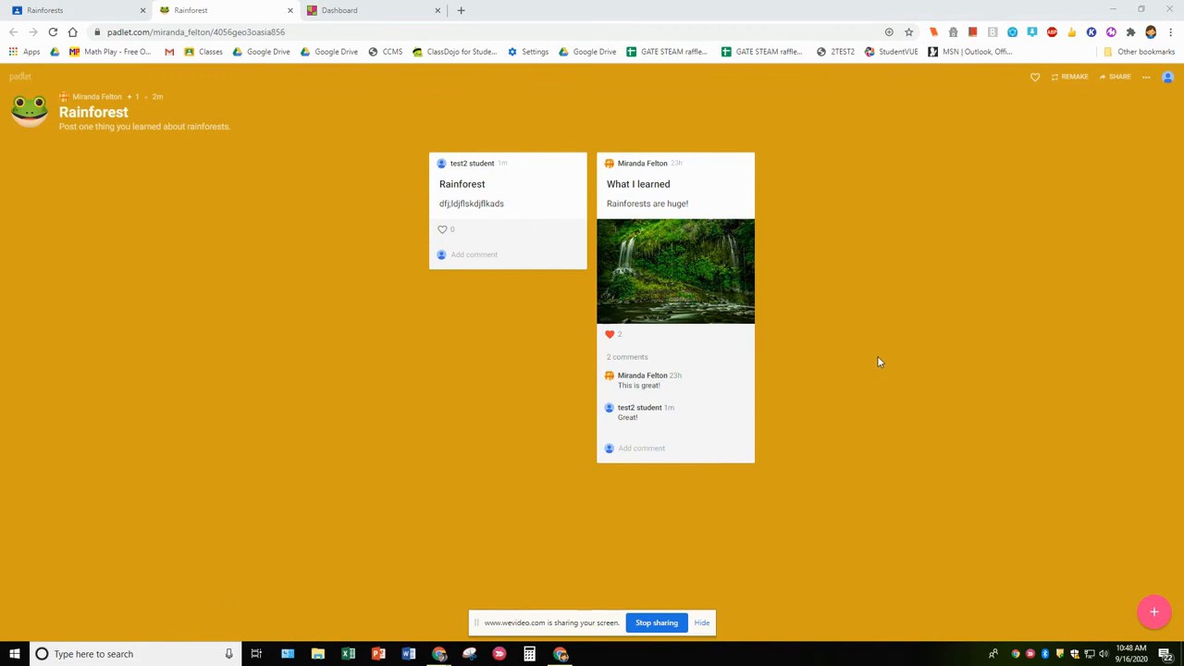
- Switch to the teacher's browser window showing the Rainforest padlet and check which account is signed in
mouse_move(445, 658)
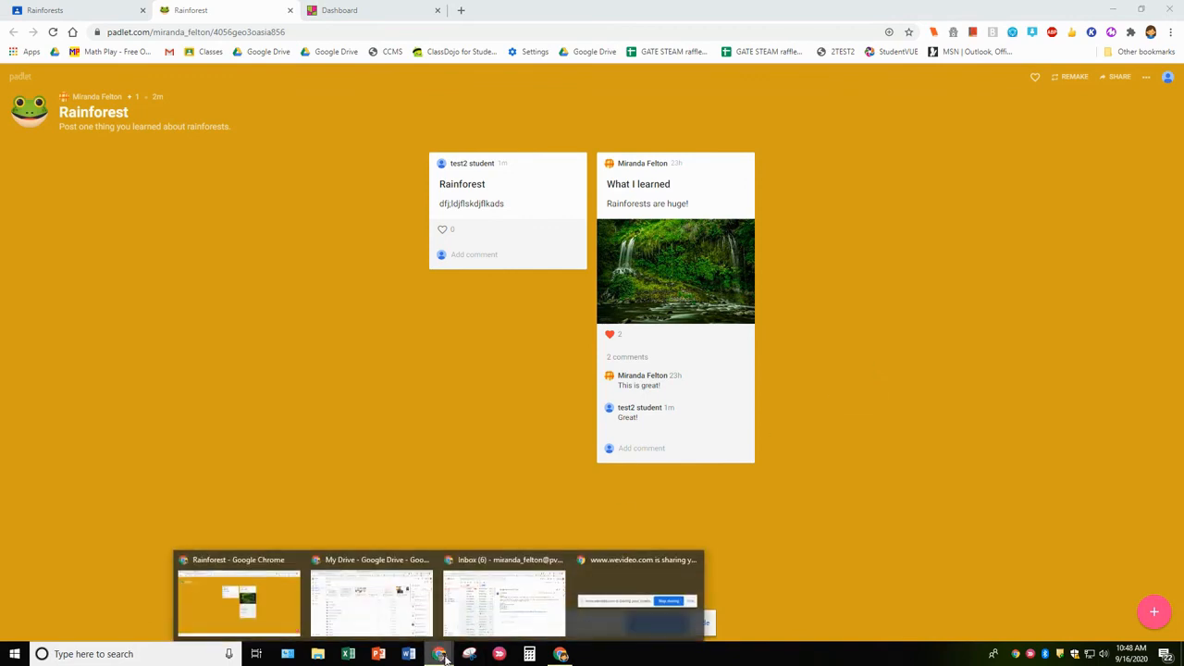
click(238, 627)
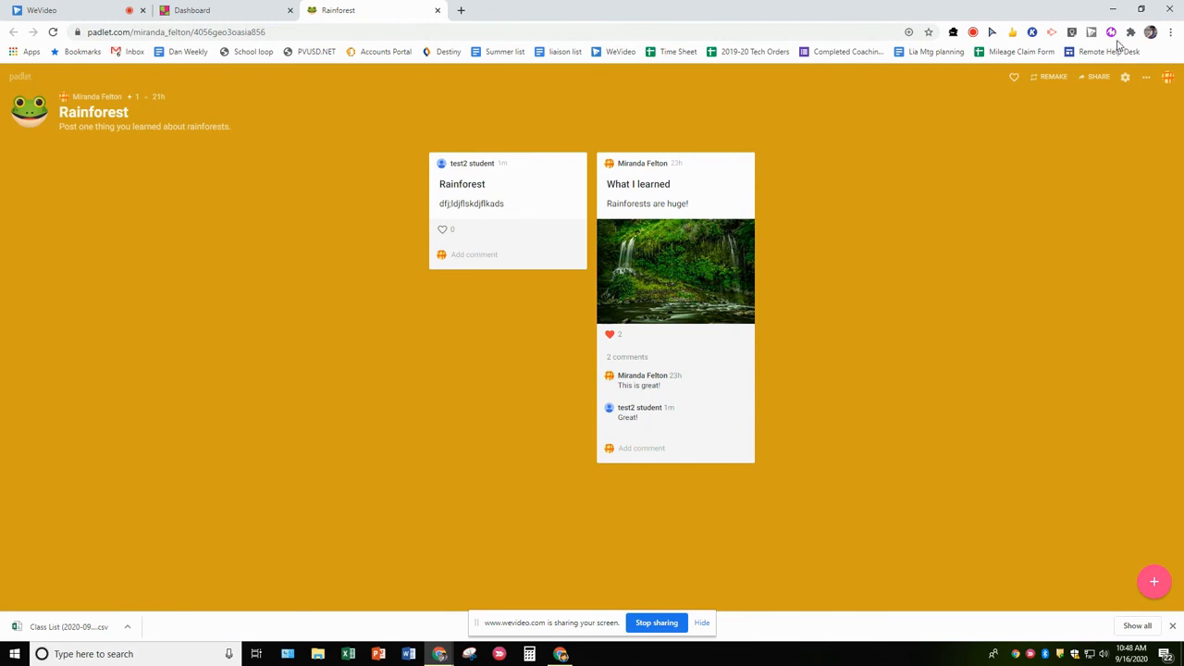
click(1168, 78)
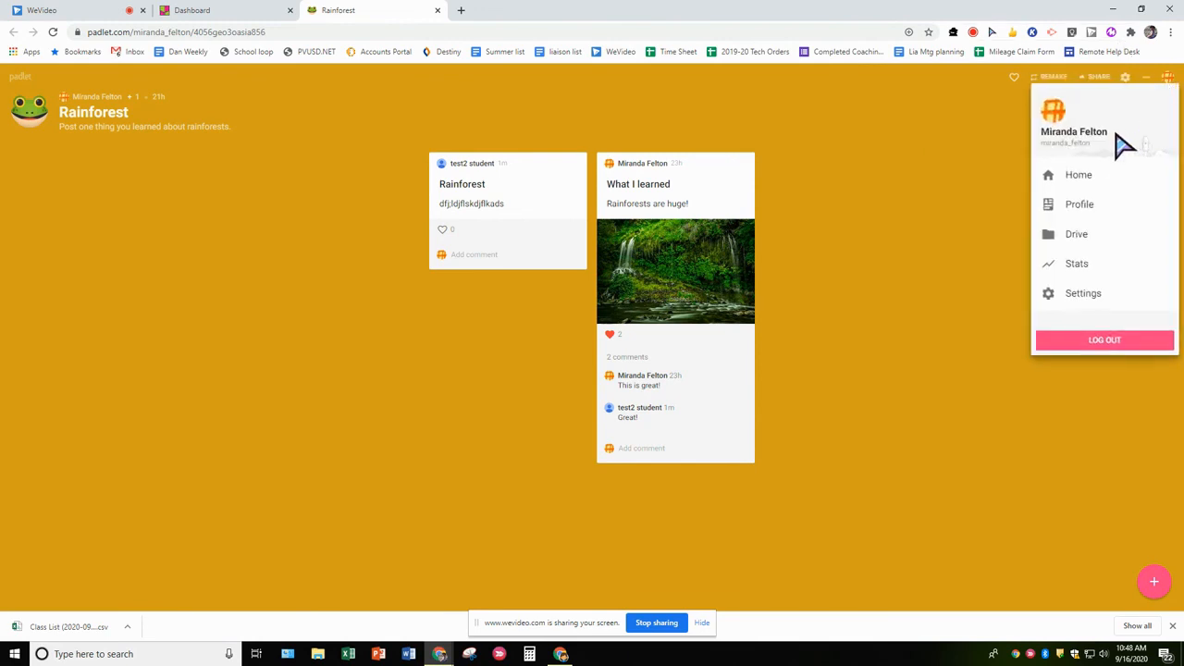
click(968, 193)
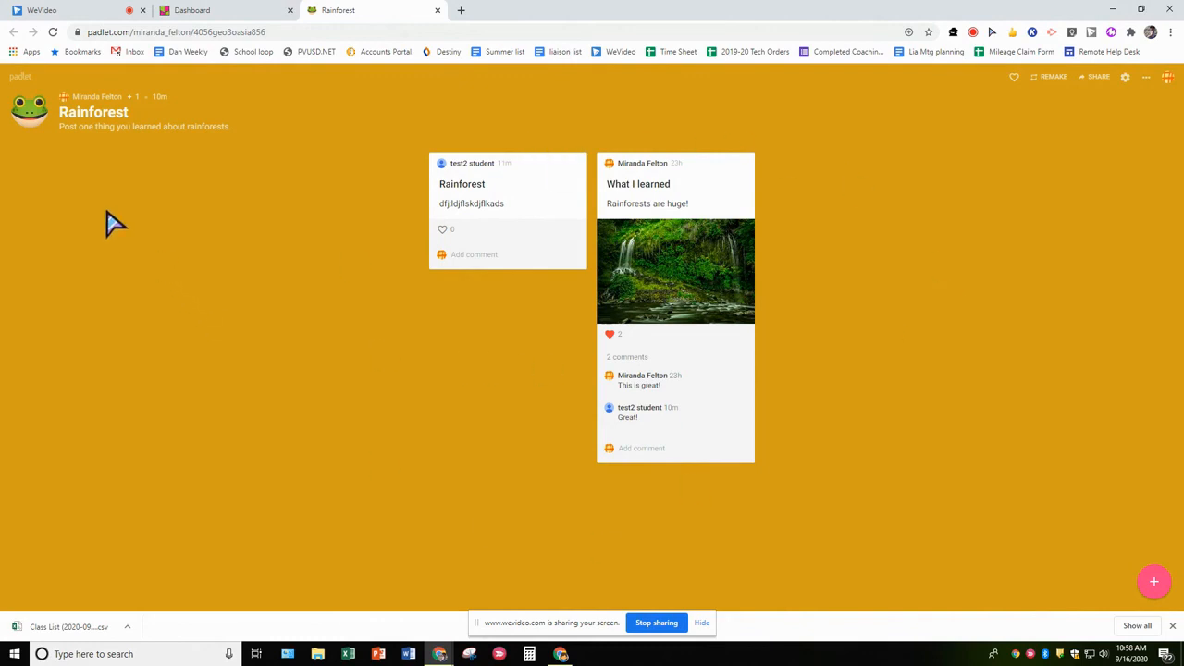
- Go to the Padlet dashboard, browse the gallery of example padlets, and open San Francisco Burrito Map
click(22, 90)
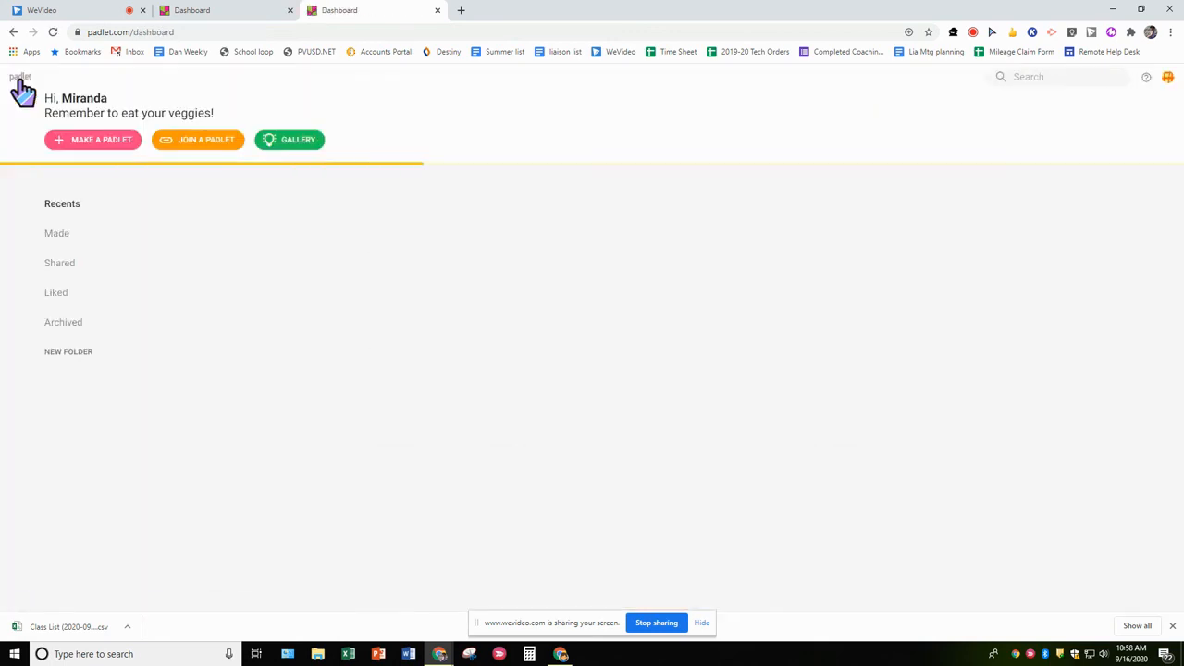
click(294, 148)
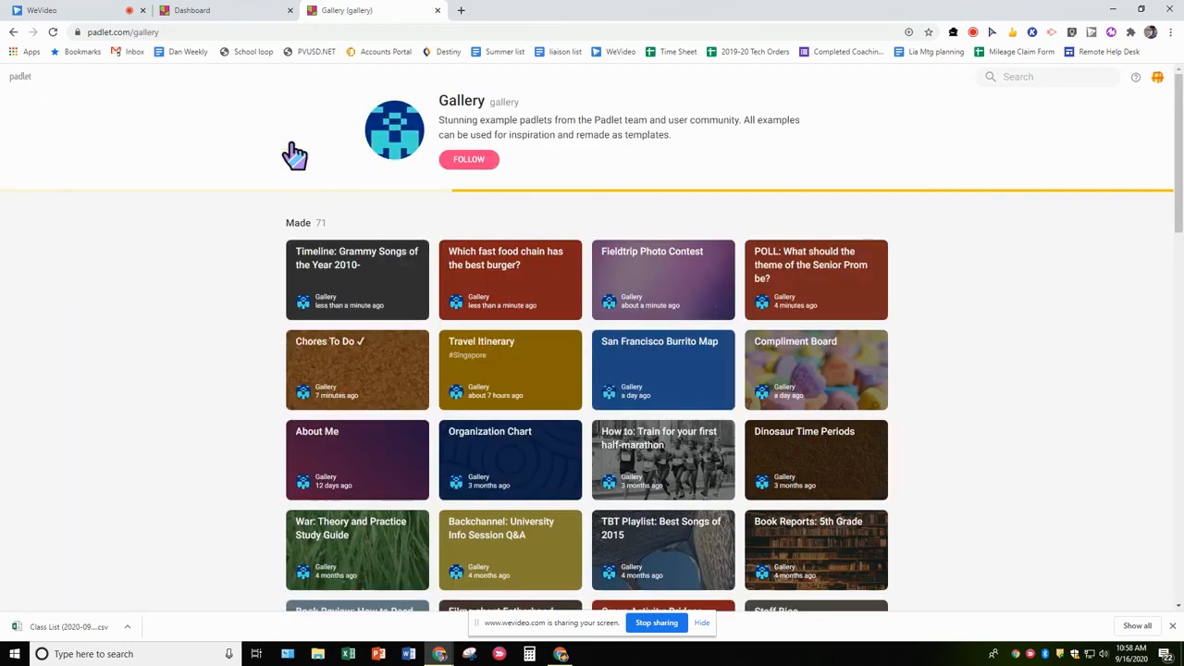
scroll(1008, 264, down, 3)
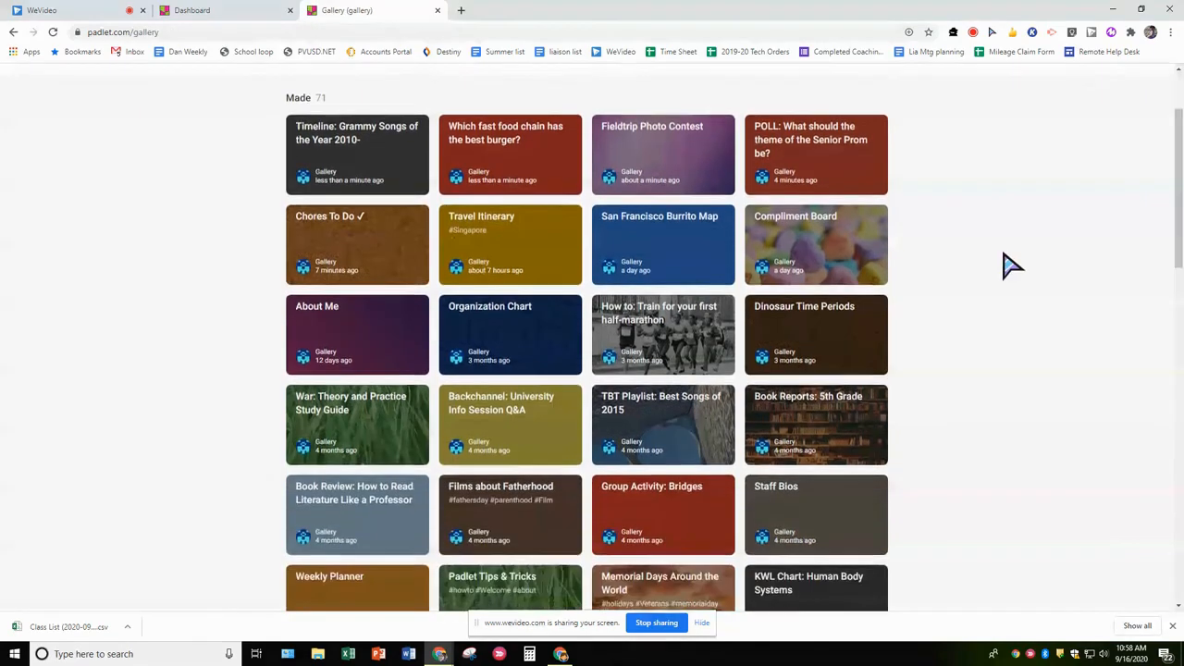
scroll(1008, 264, up, 3)
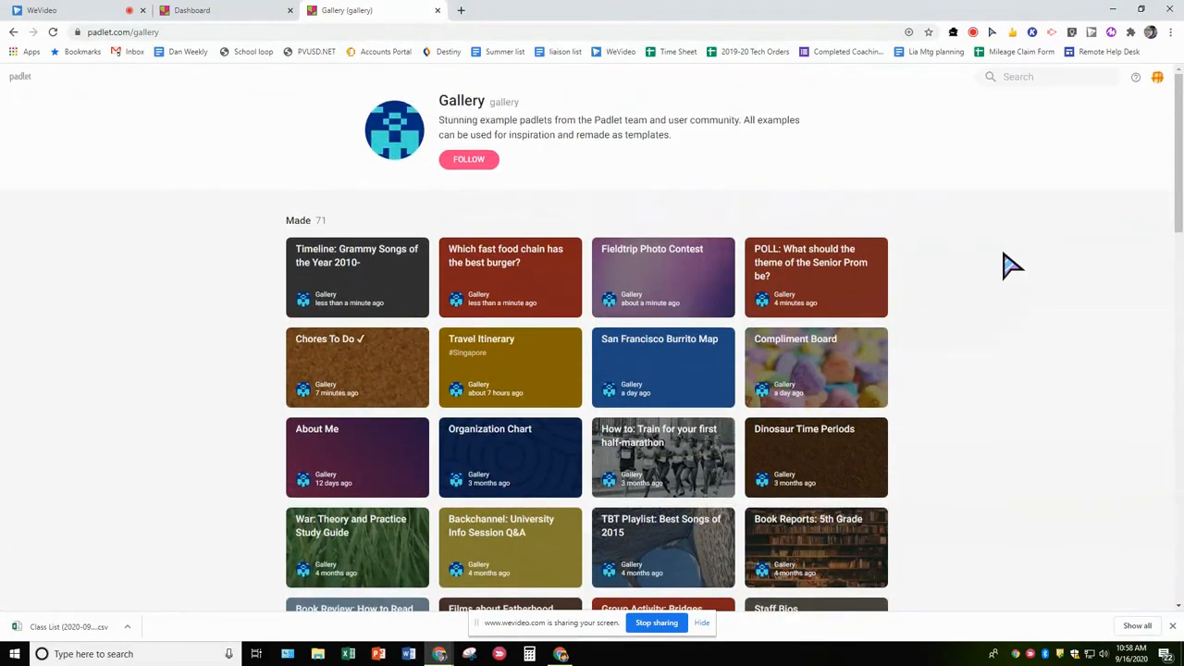
click(697, 361)
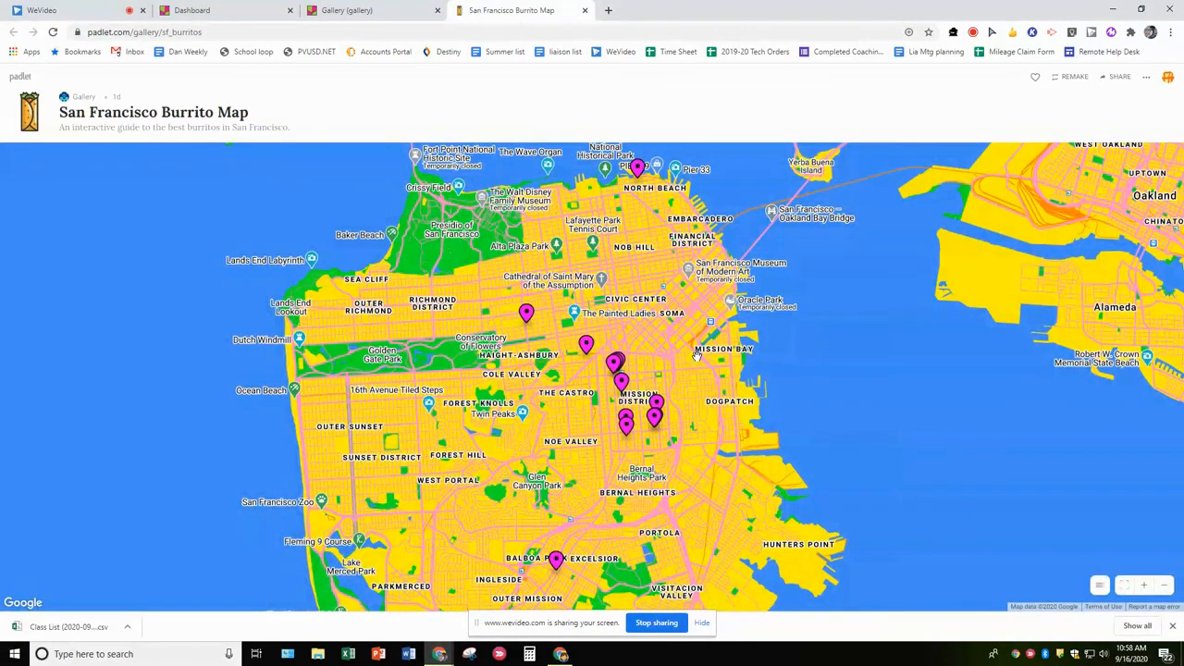
- Start a remake of the burrito map padlet and title it "San Francisco Burrito Map 2"
click(1071, 79)
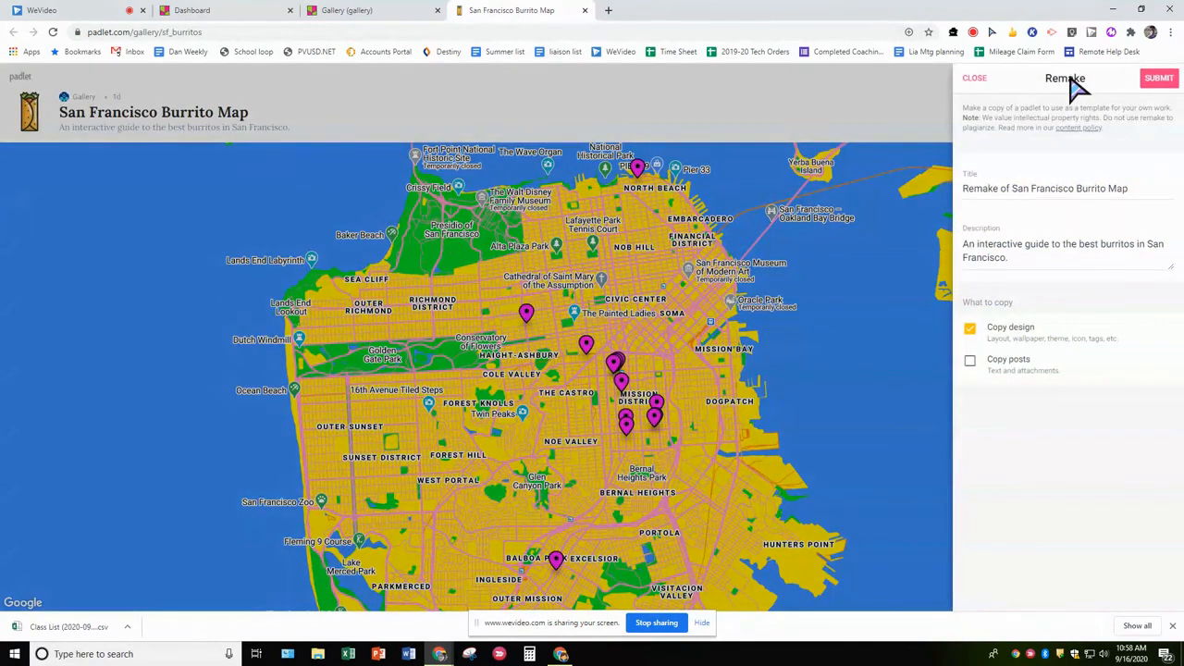
click(1034, 191)
drag(1013, 188, 902, 199)
key(BackSpace)
click(1096, 188)
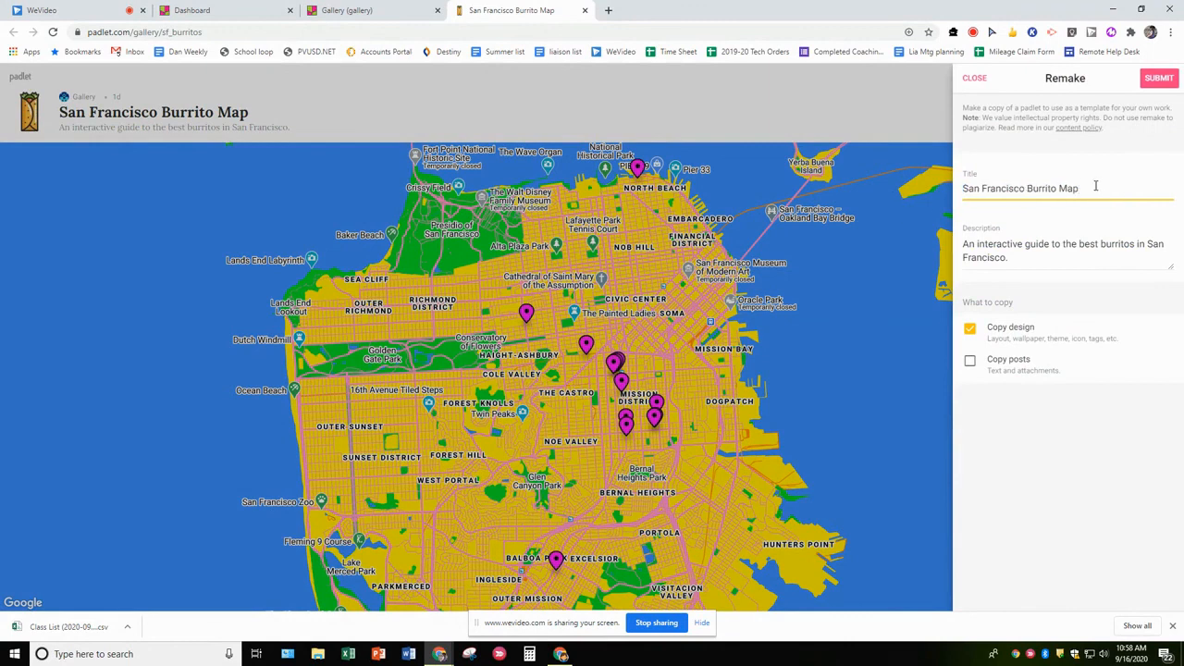
text(2)
- Append "jhkjjkj" to the remake's description and submit it with only the design copied
click(1072, 258)
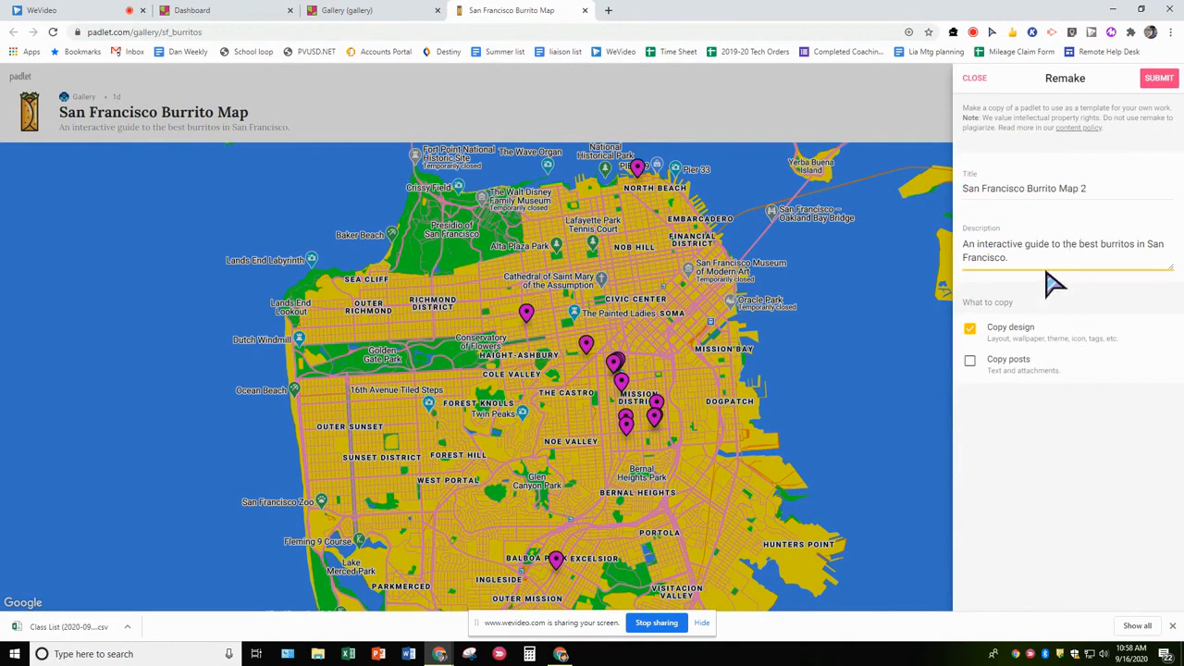
text(jhkjjkj)
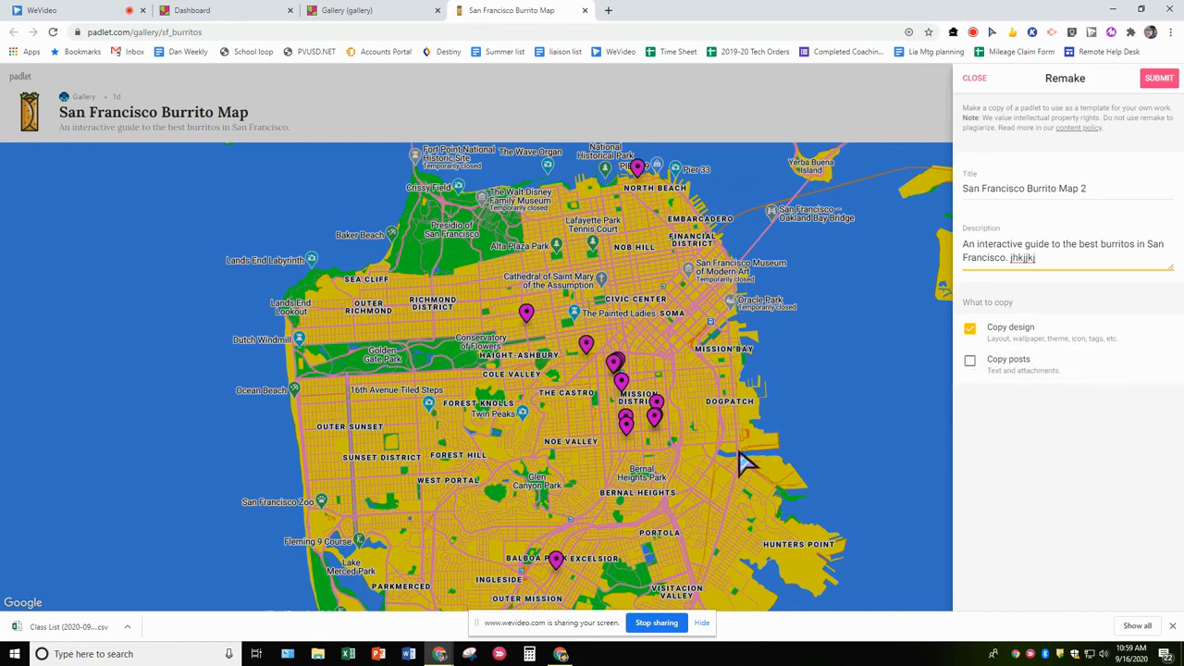
click(1159, 79)
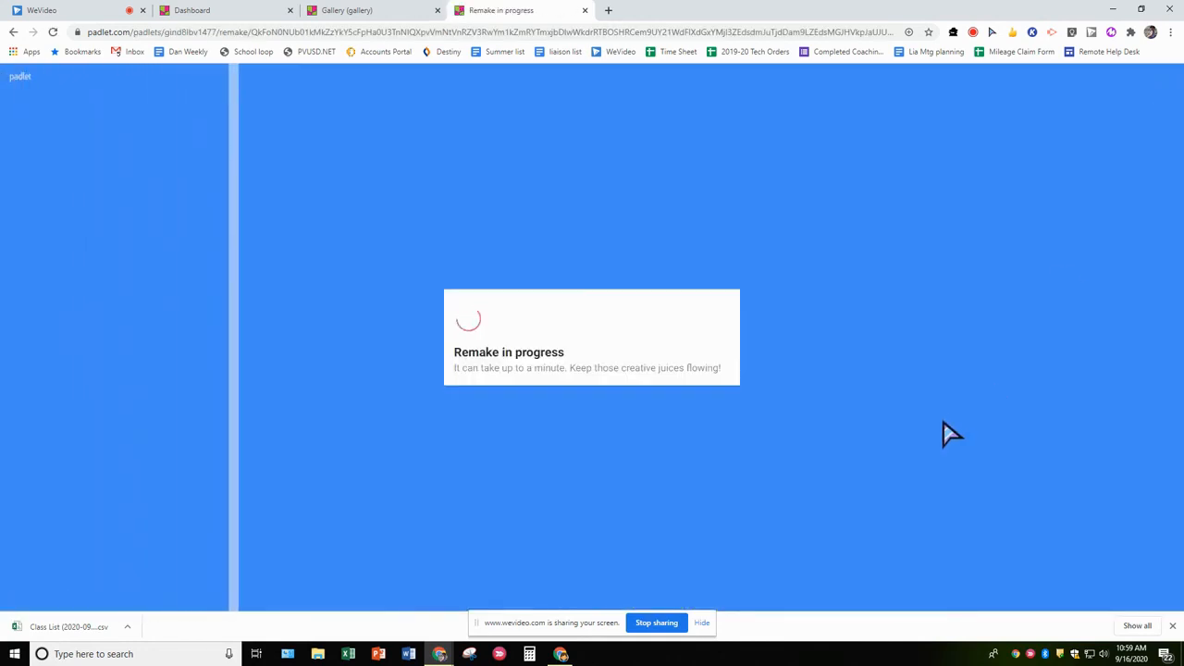